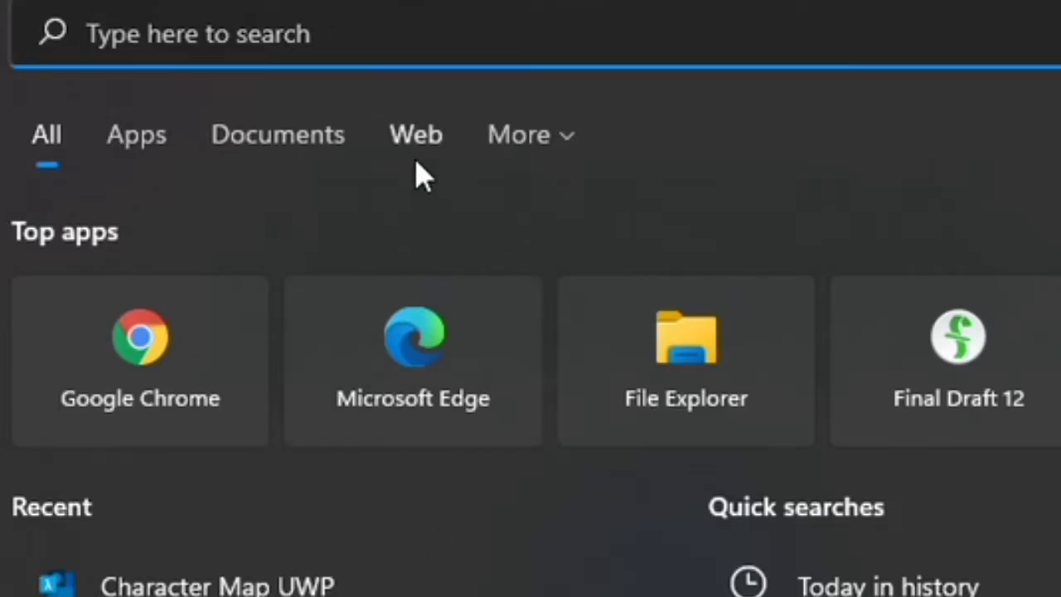
- Find and open the Character Map UWP app
text(character)
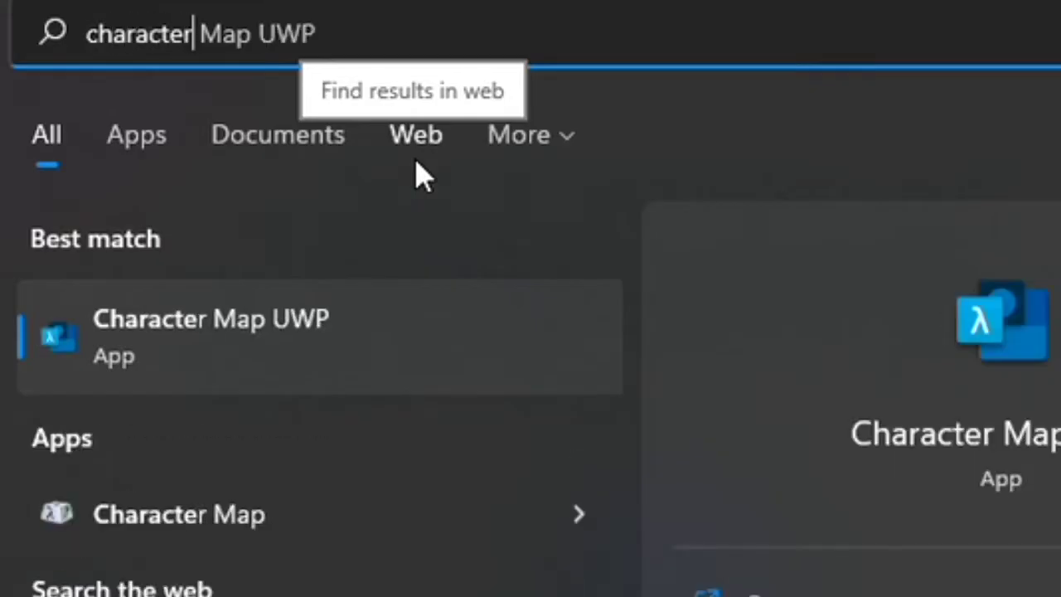
text( map uwp)
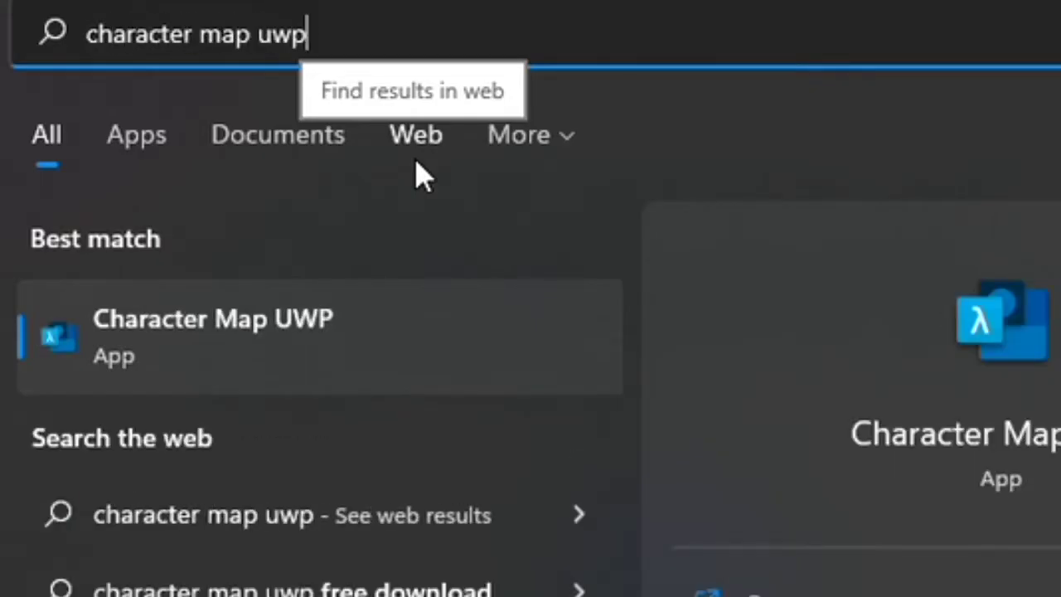
key(Return)
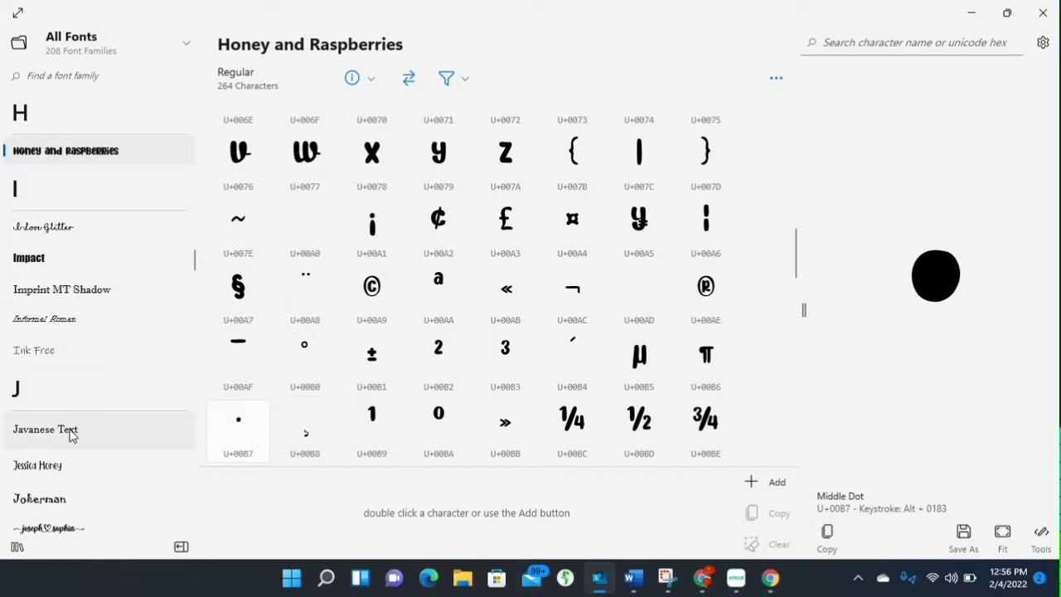
- Select the josephsophia font in the font list and look through its character set
scroll(40, 480, down, 1)
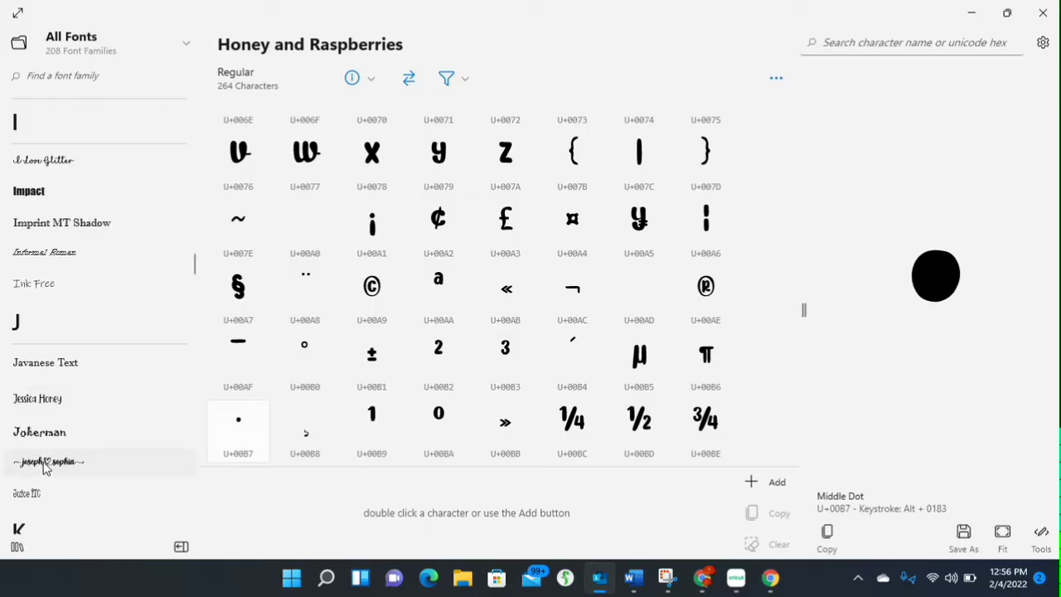
click(45, 465)
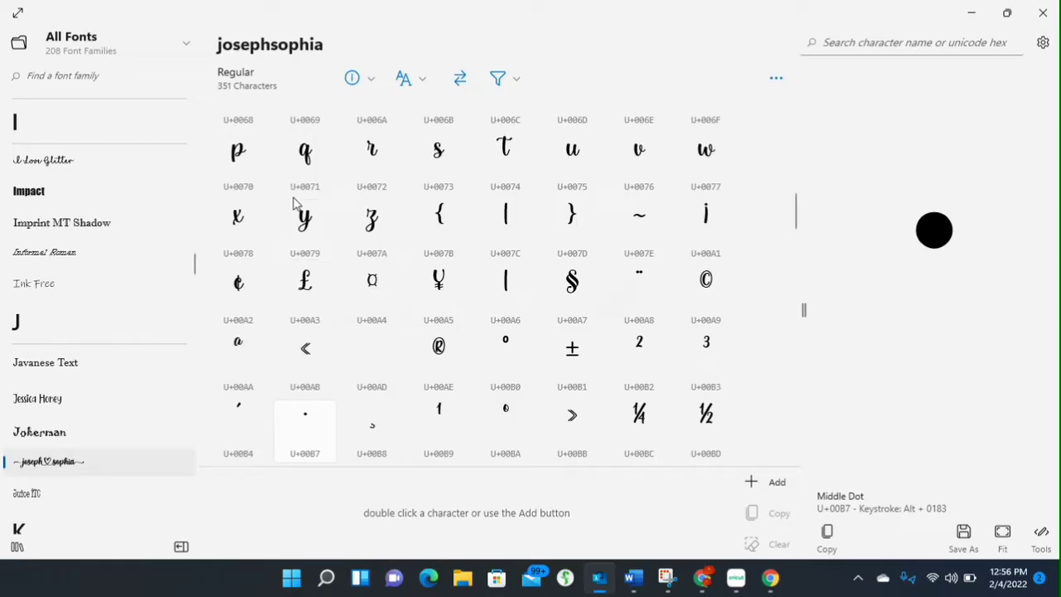
scroll(300, 203, down, 5)
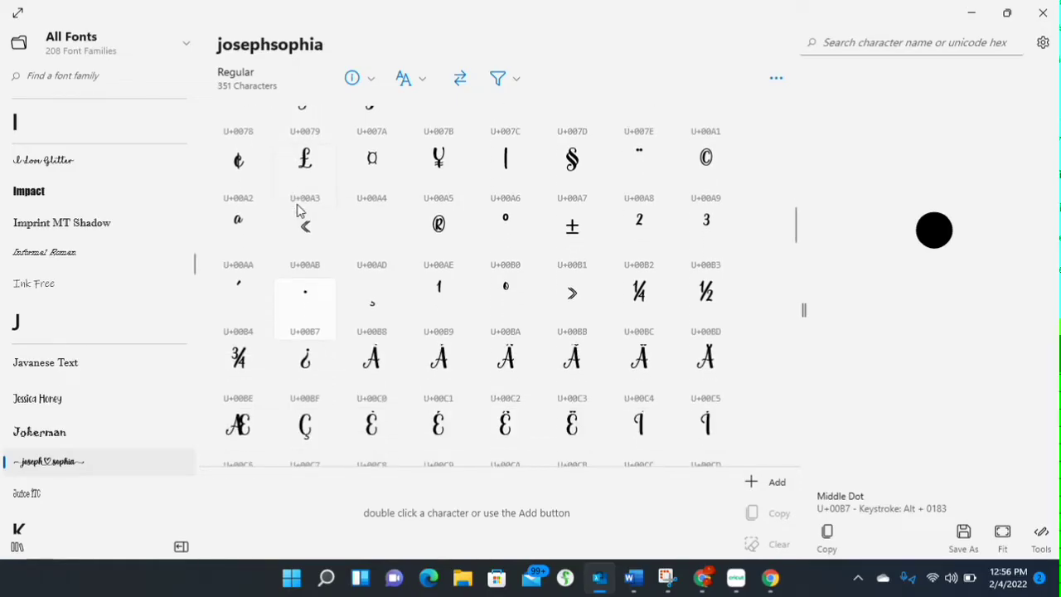
scroll(298, 208, down, 6)
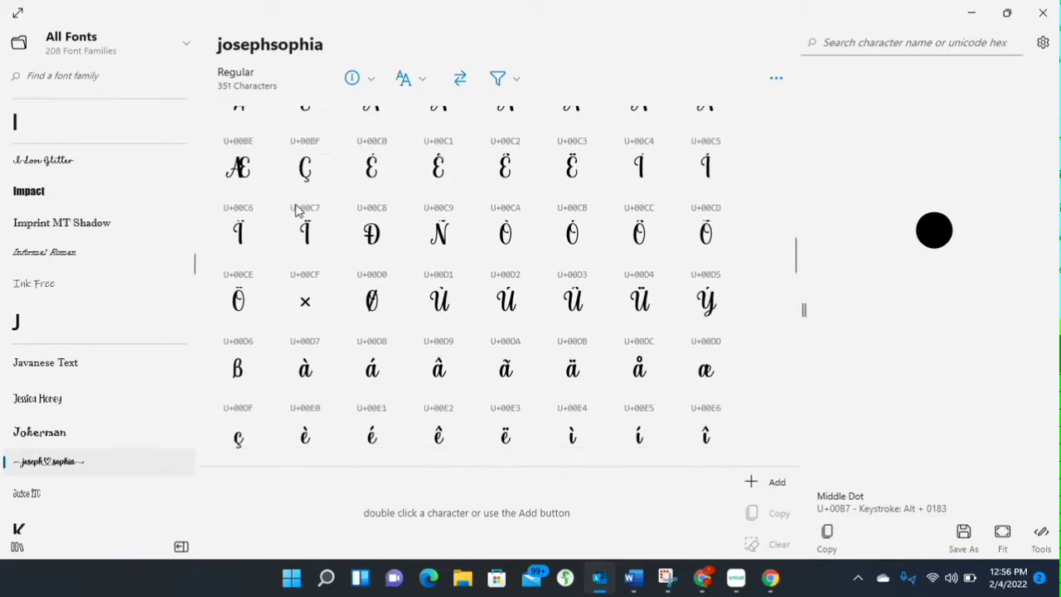
scroll(300, 213, down, 2)
scroll(300, 210, up, 4)
scroll(300, 207, up, 6)
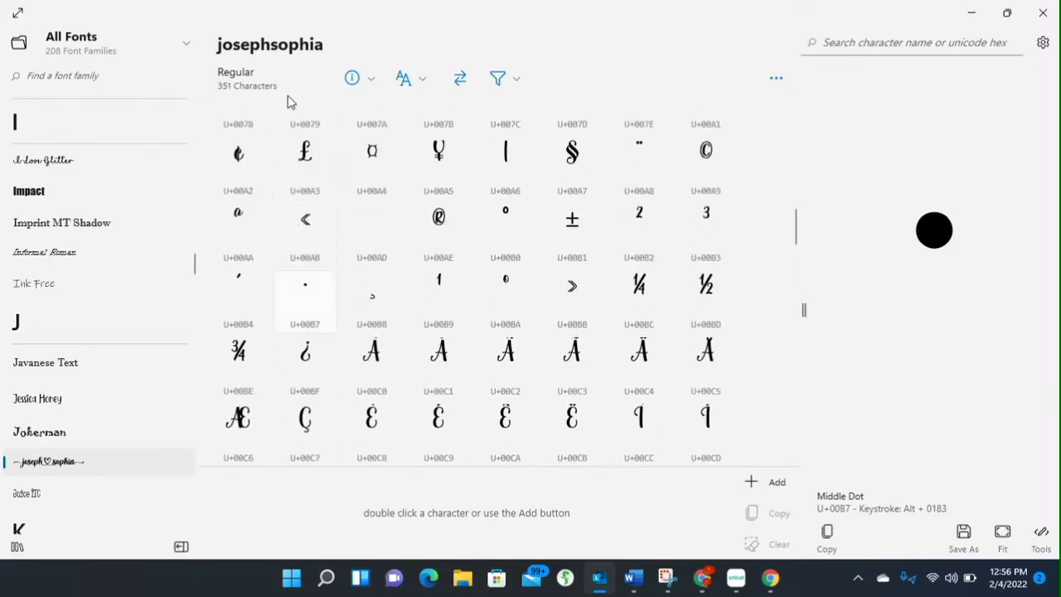
scroll(513, 298, down, 4)
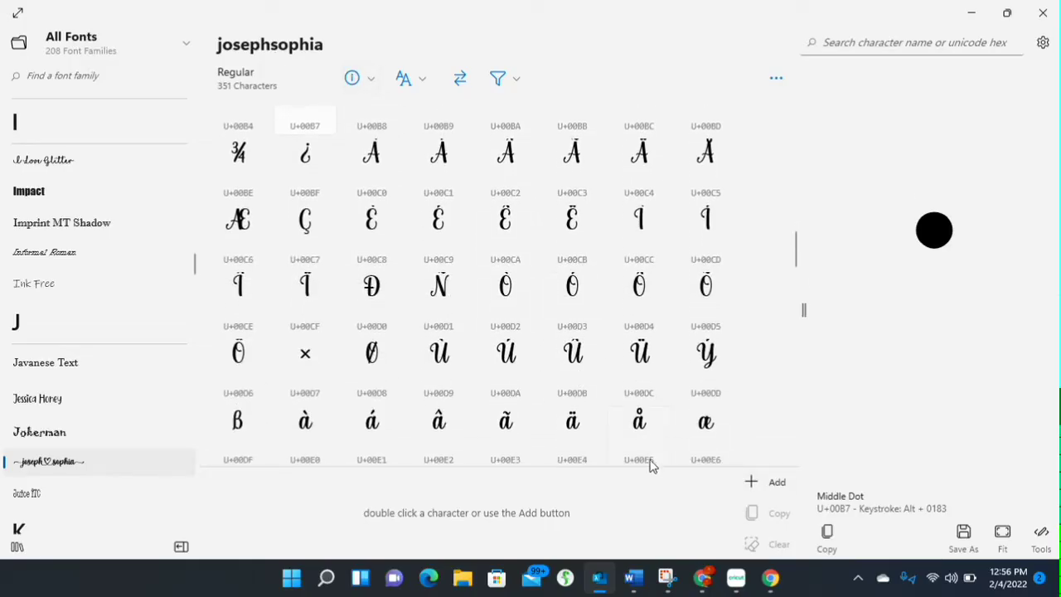
- Switch to Cricut Design Space and add a text object containing the couple's two names on one line
click(740, 589)
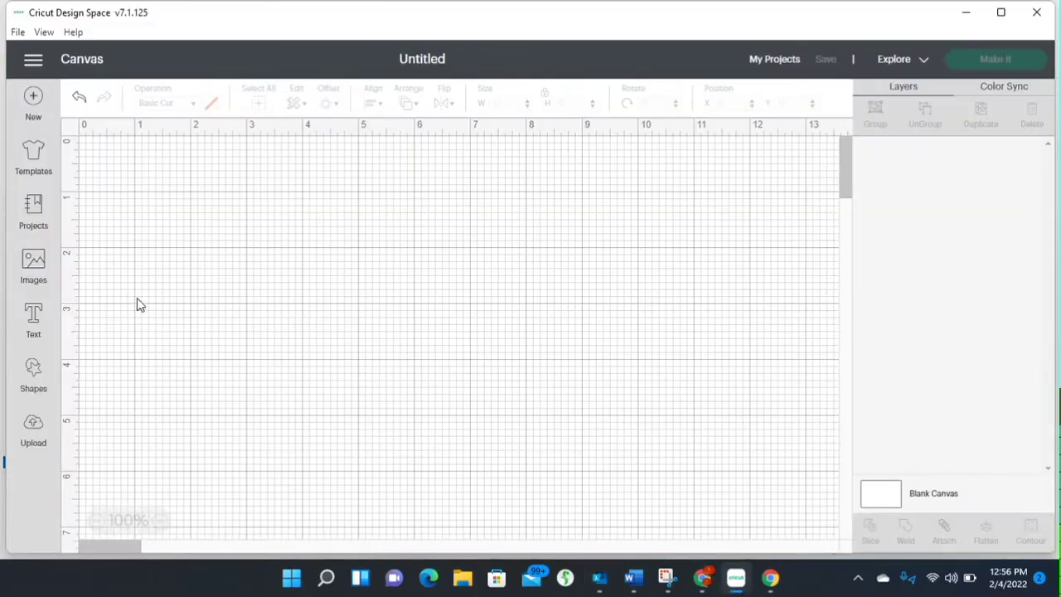
click(33, 315)
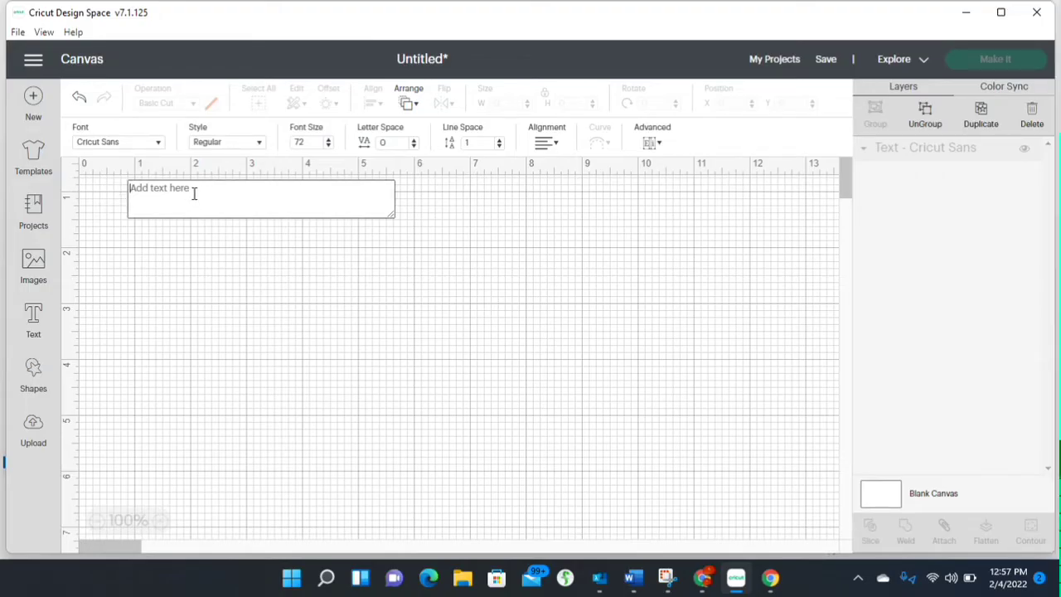
text(Peter)
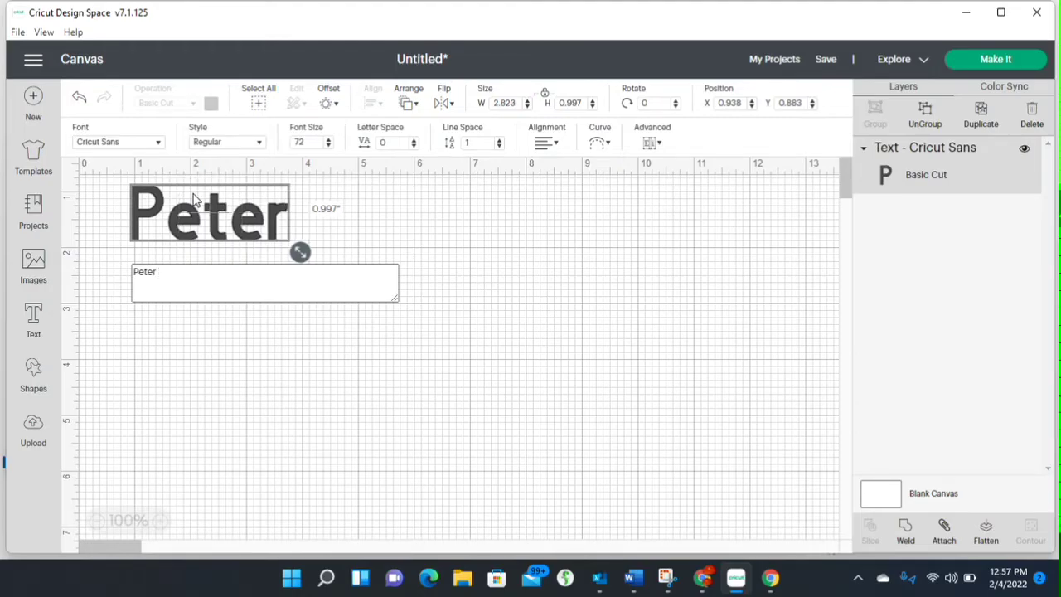
text( Delonda)
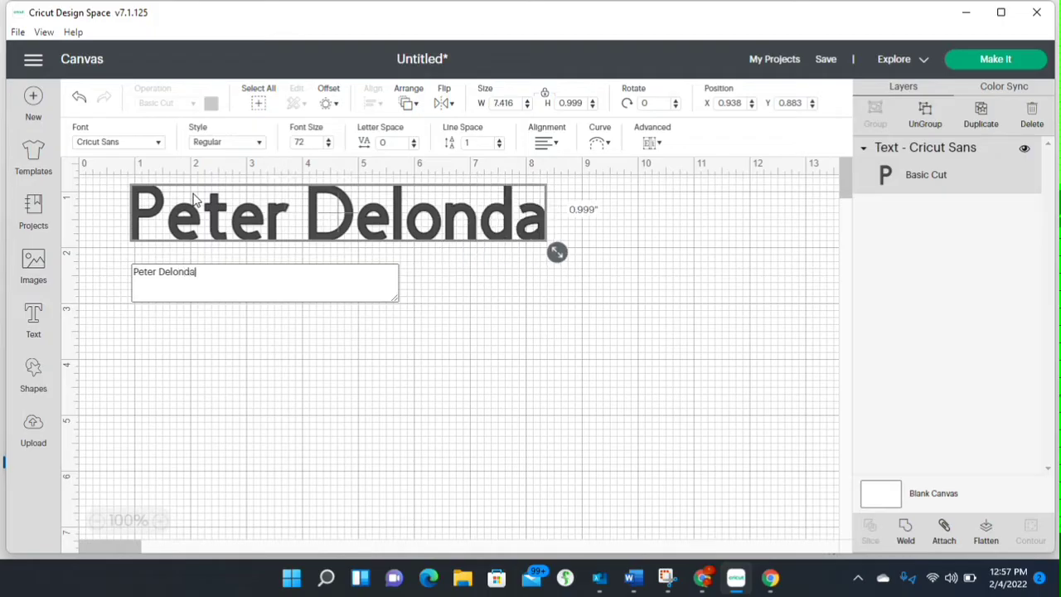
click(300, 347)
- Enlarge the names text to about 10.9 in wide and shift it slightly down the canvas
click(375, 234)
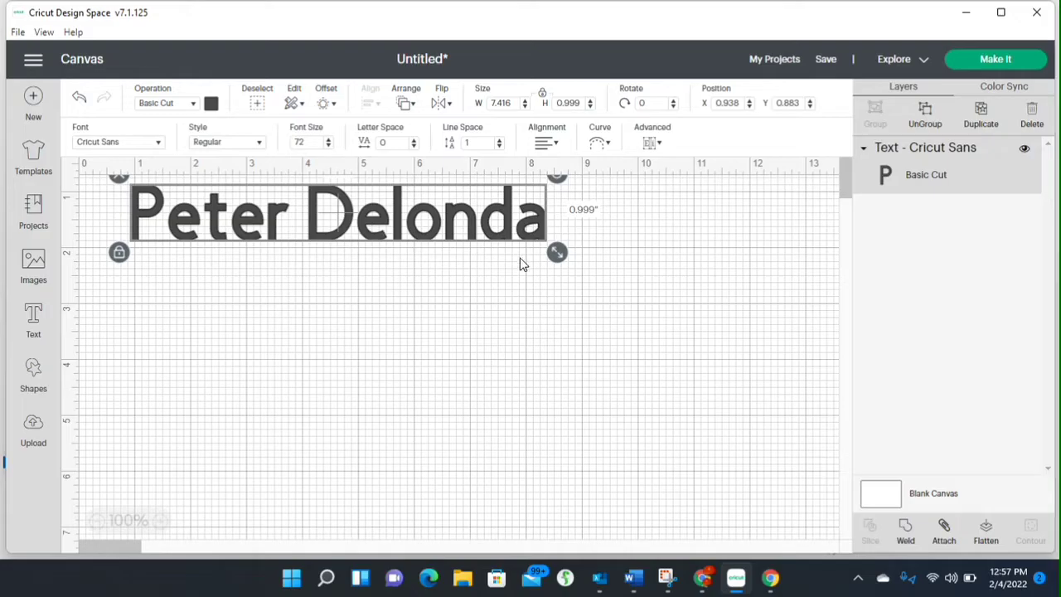
drag(557, 252, 766, 306)
drag(585, 279, 587, 292)
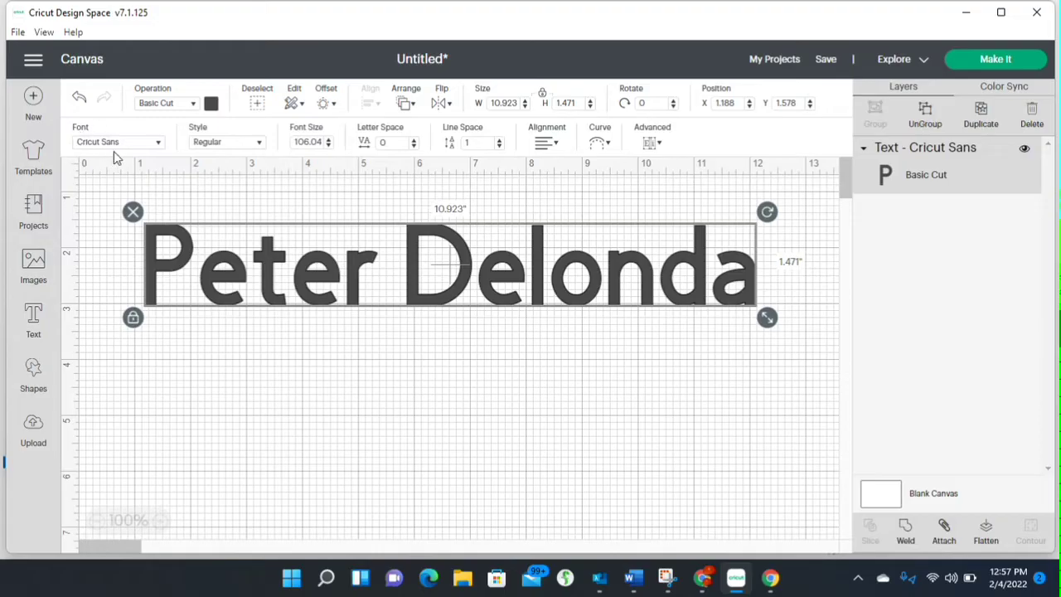
- Search the fonts for "jose" and apply the josephsophia font to the names text
click(160, 143)
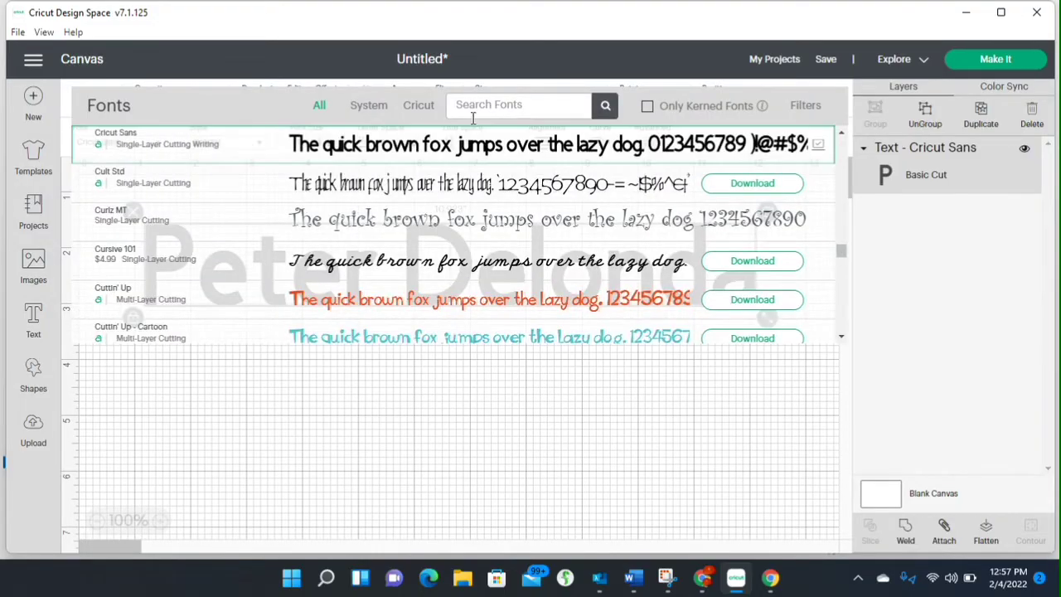
text(jose)
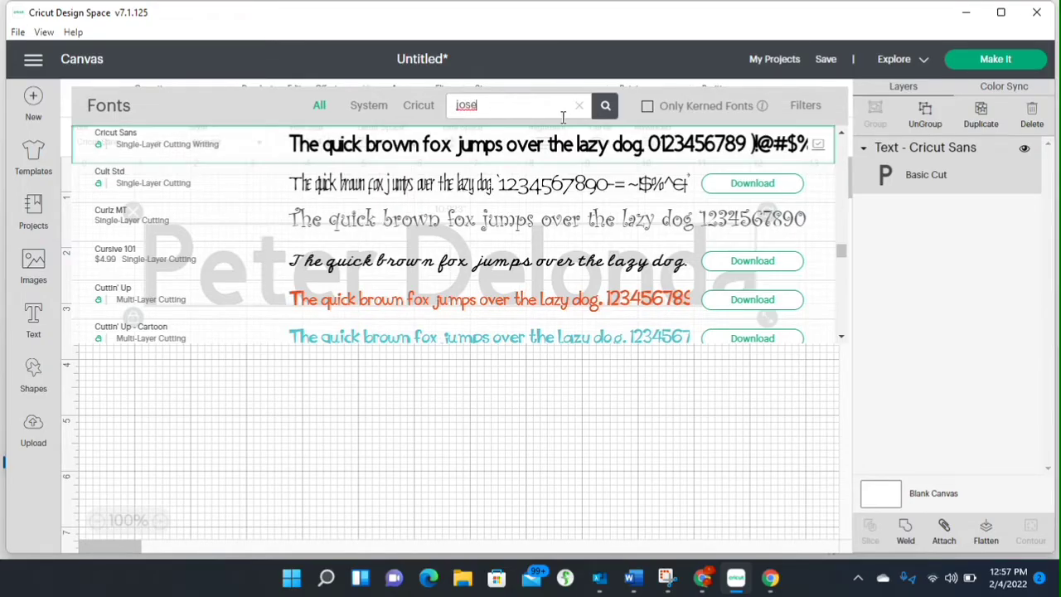
click(603, 108)
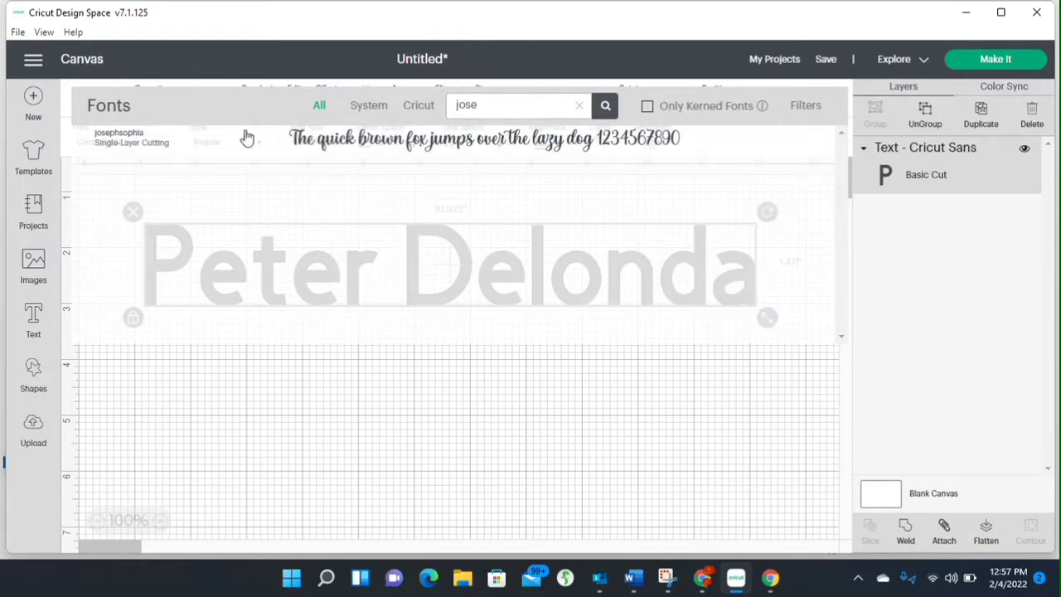
click(401, 140)
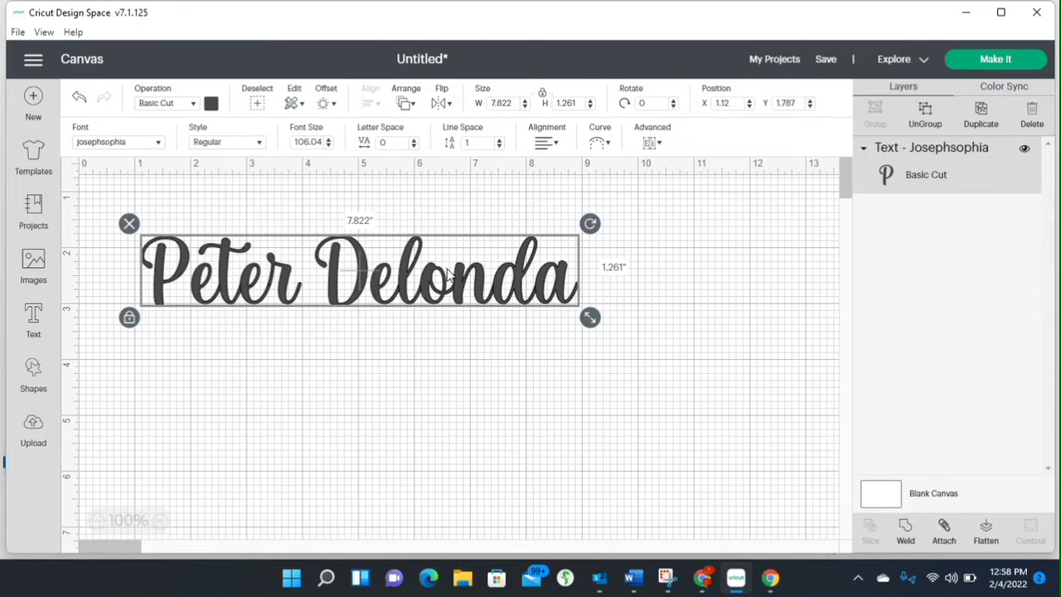
- Duplicate the names text, place one copy aside on the canvas, and reposition the other near X 1.2, Y 1.95
click(983, 111)
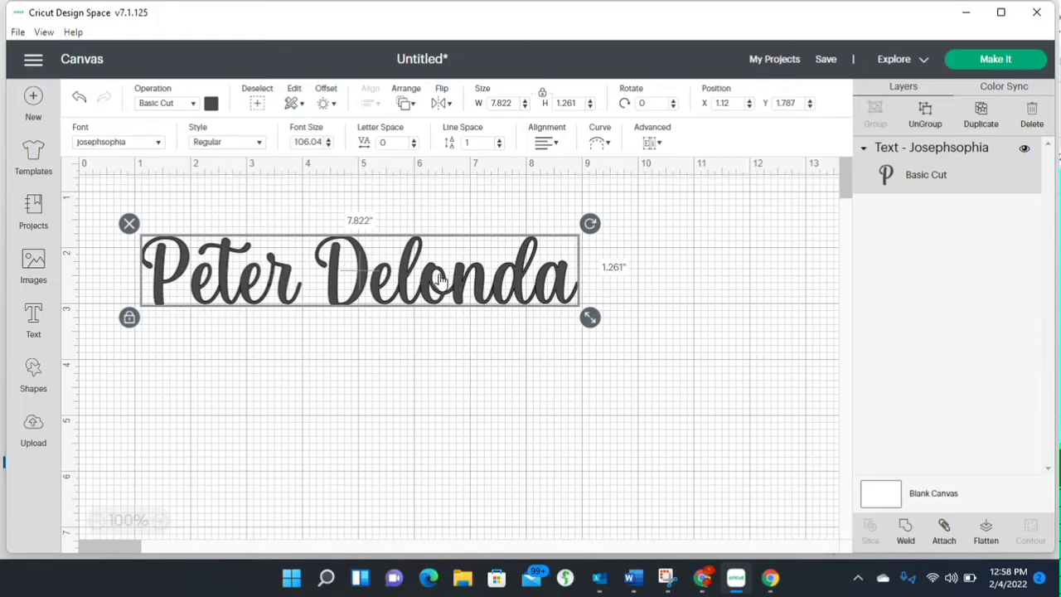
drag(430, 284, 943, 205)
click(497, 276)
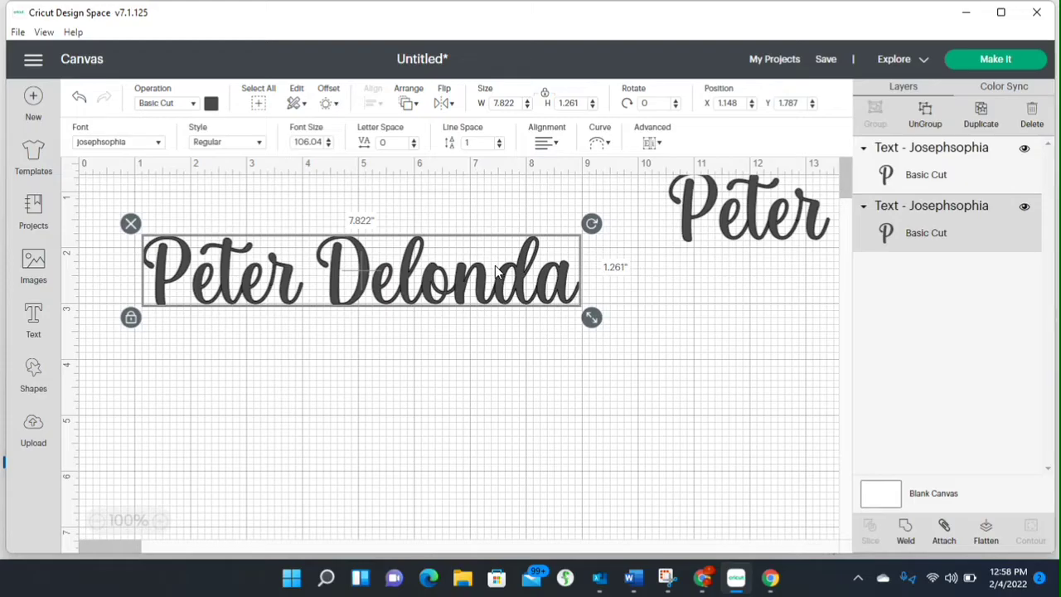
drag(494, 270, 498, 280)
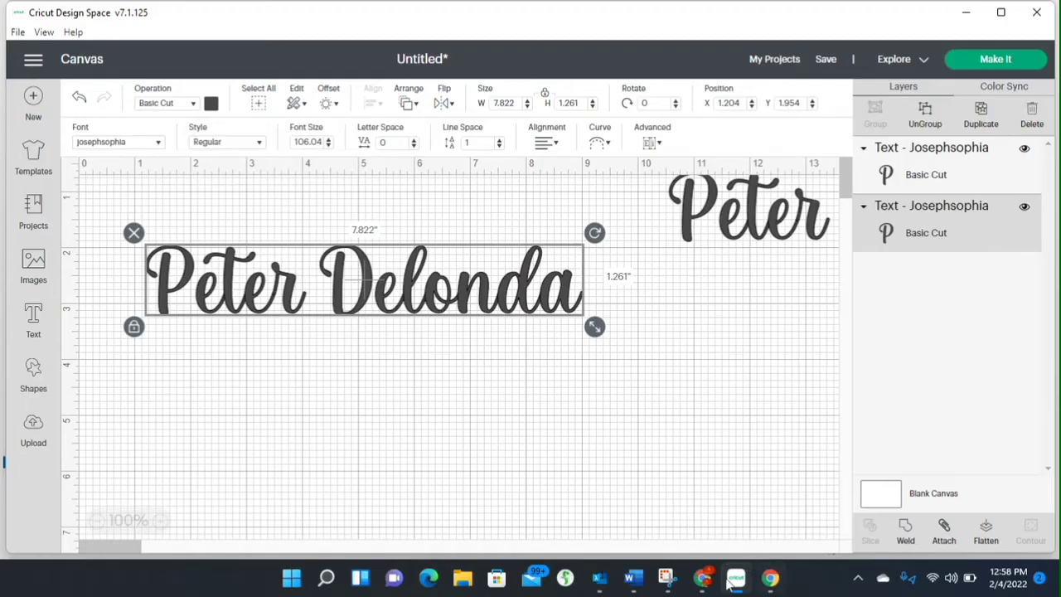
- Switch to Character Map UWP and copy josephsophia's lowercase r with the heart tail, U+E01B
mouse_move(621, 586)
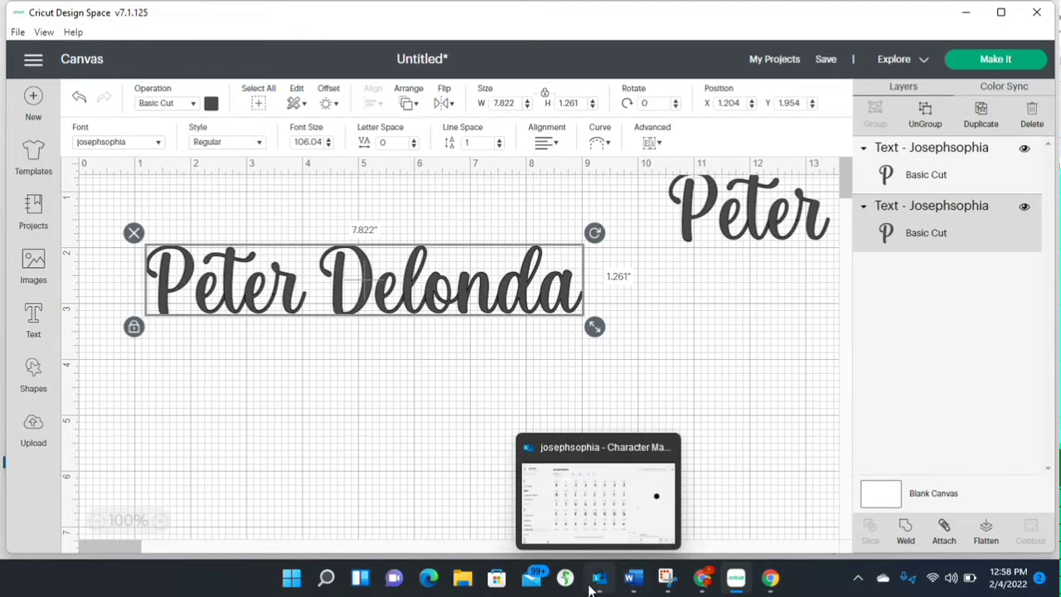
click(594, 588)
scroll(564, 324, down, 3)
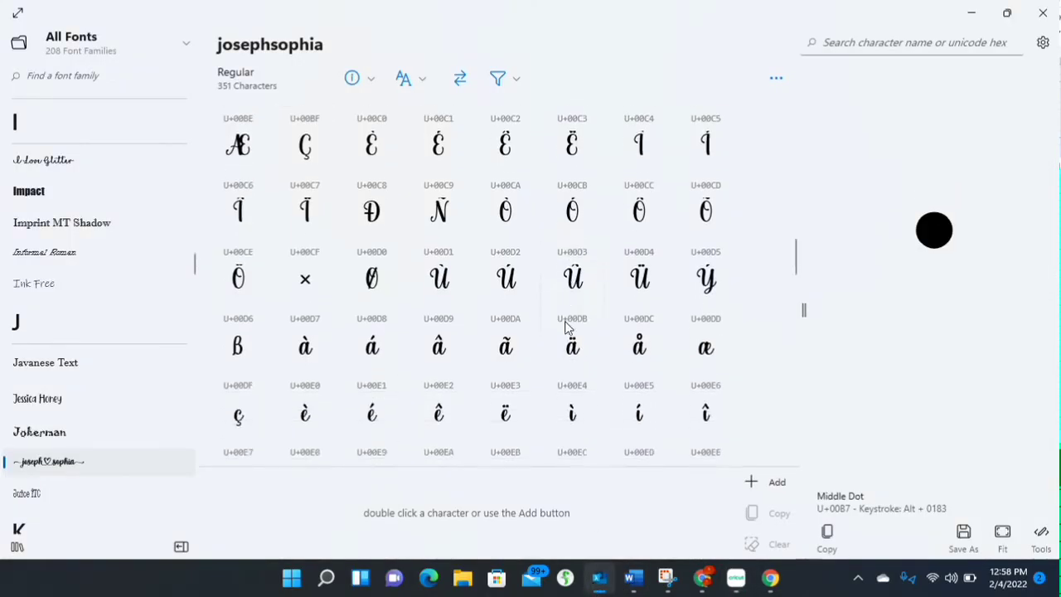
scroll(563, 330, down, 10)
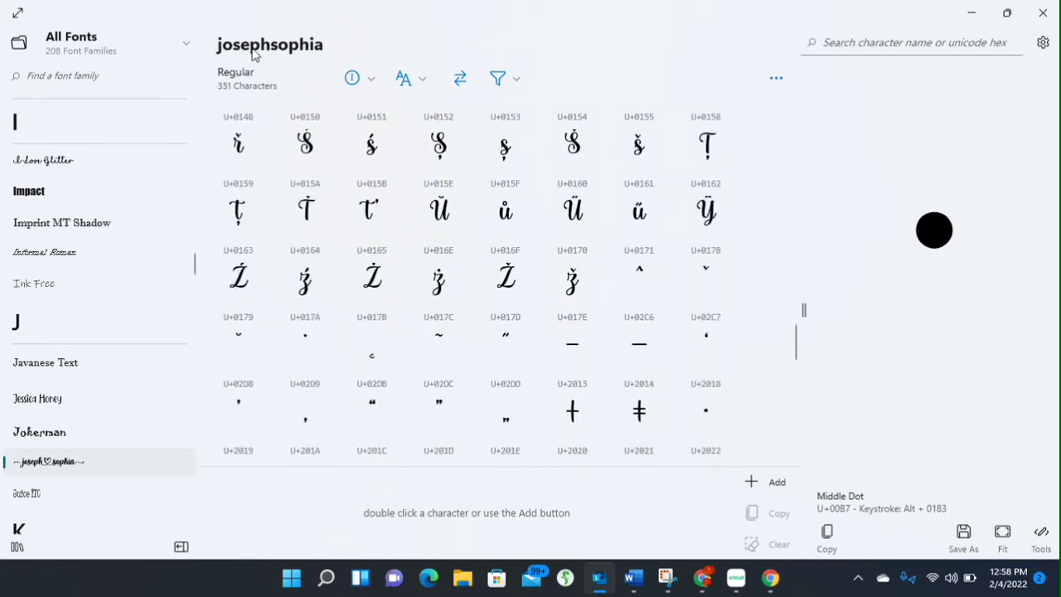
scroll(623, 381, down, 3)
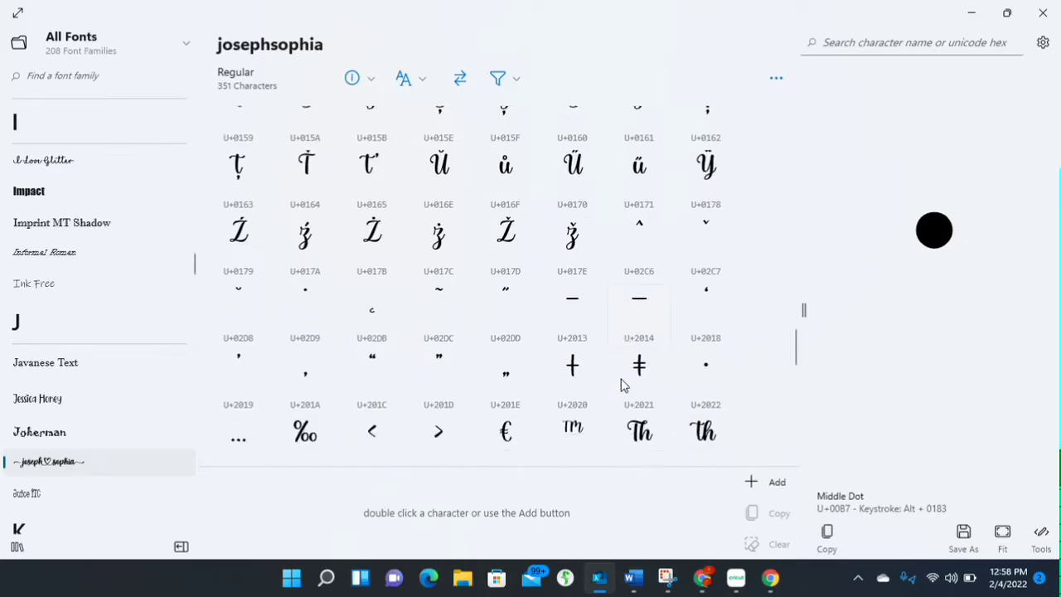
scroll(623, 386, down, 5)
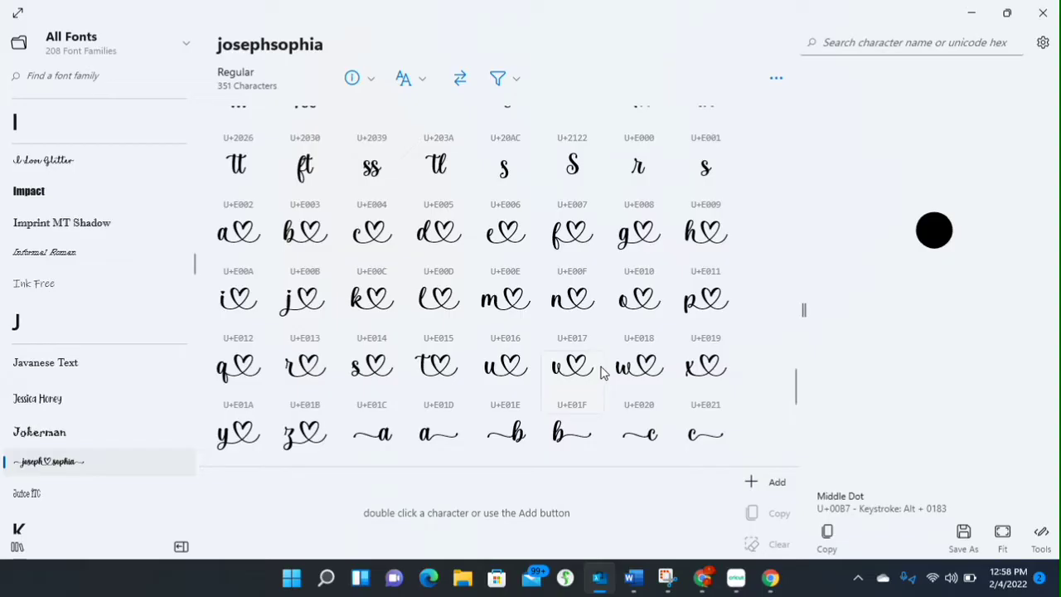
click(306, 367)
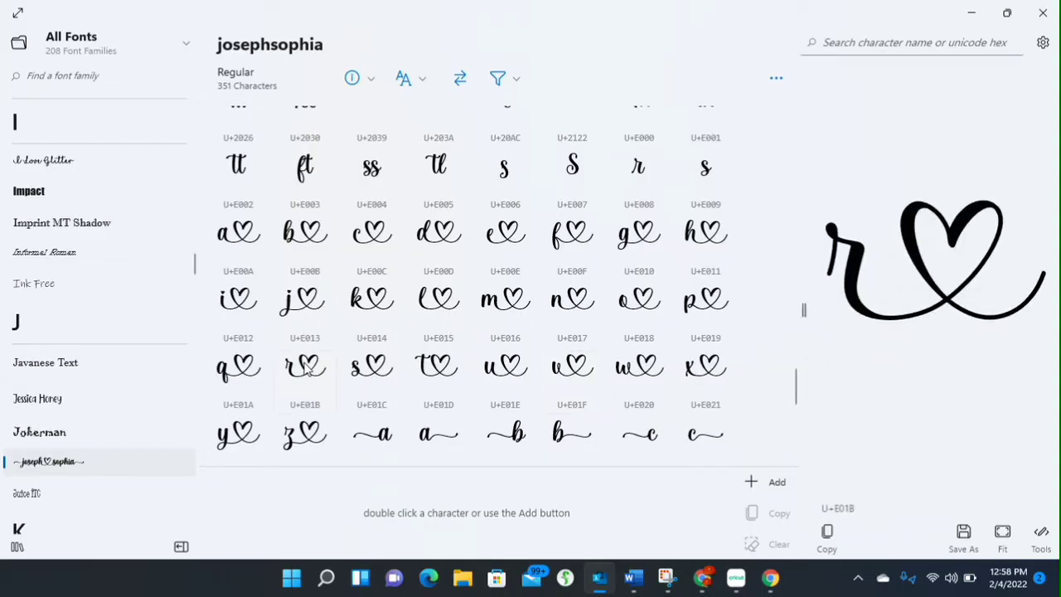
click(828, 535)
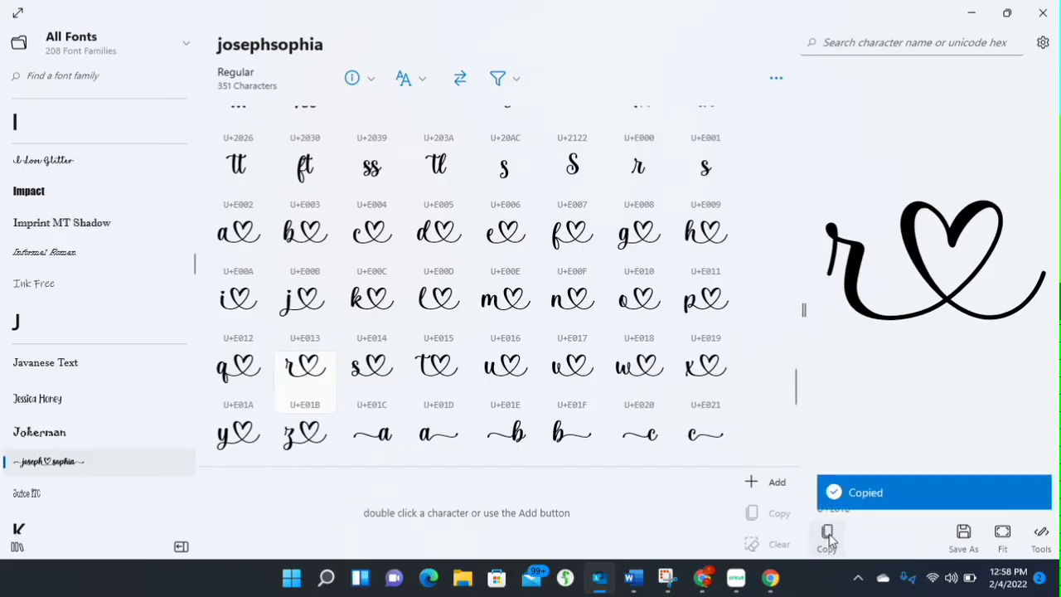
- Switch to Cricut Design Space and move the complete names text to about X 1.44, Y 2.26
click(738, 581)
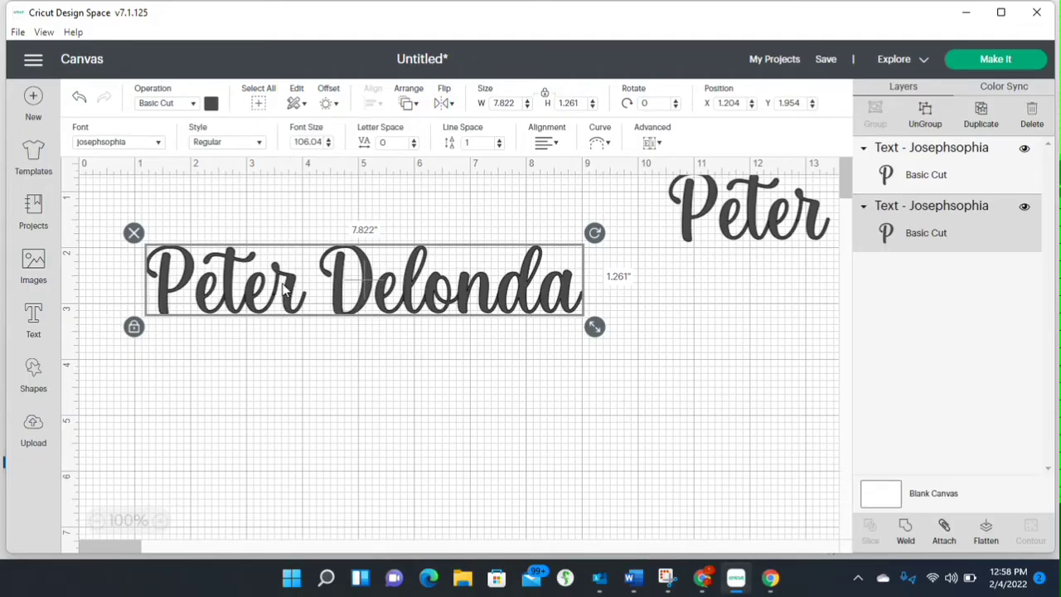
drag(279, 280, 291, 295)
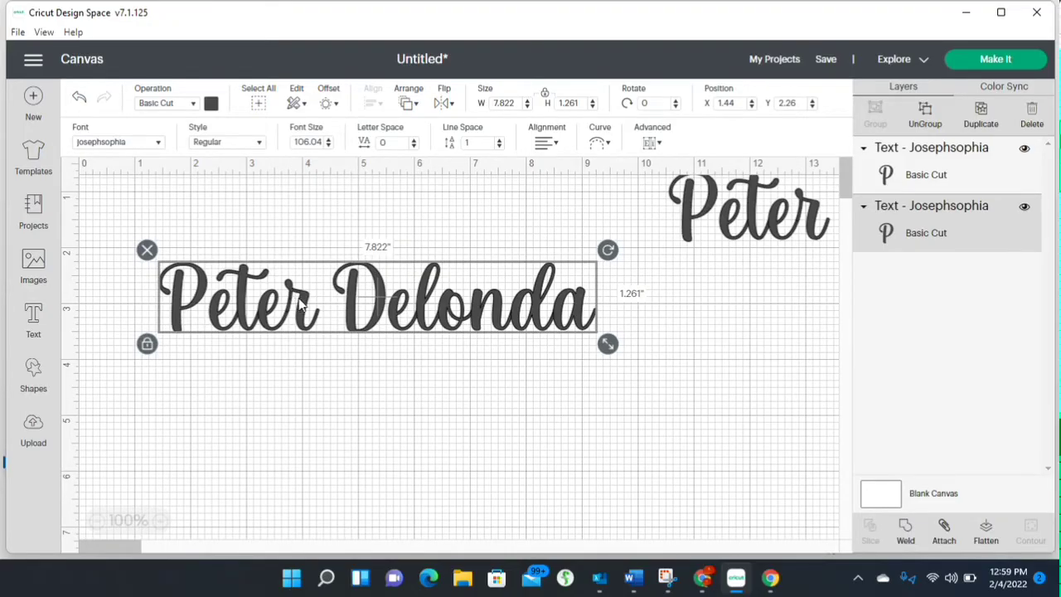
double_click(307, 303)
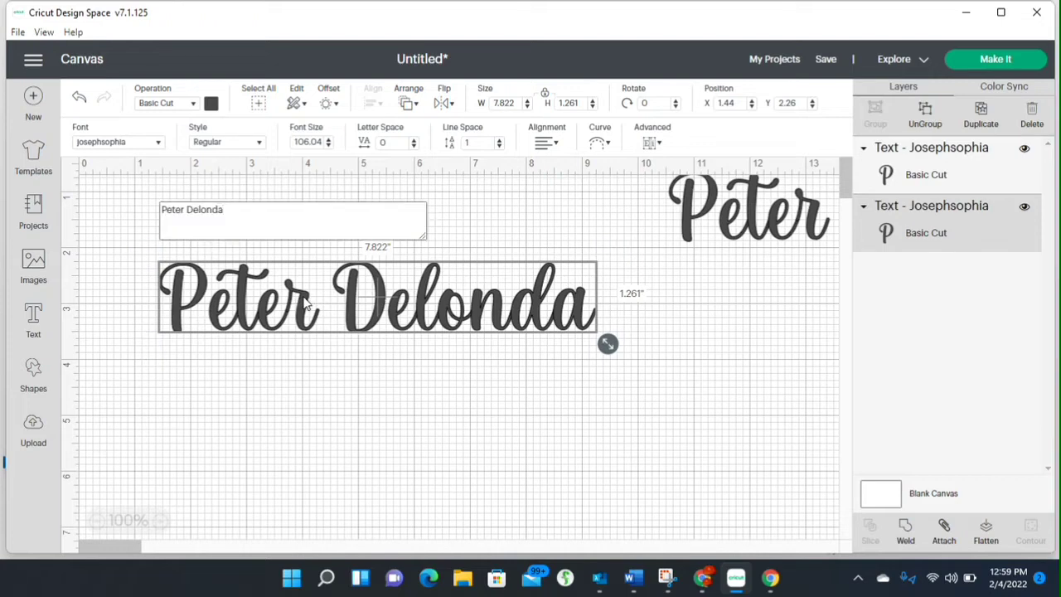
click(335, 371)
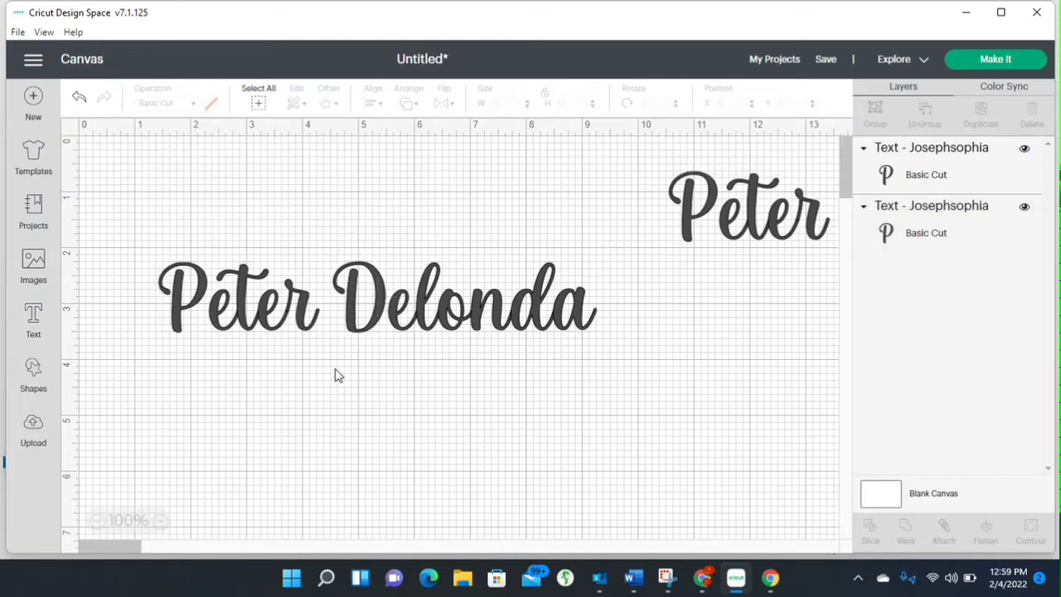
- Replace the final r of the first name with the copied heart-tail r glyph
double_click(320, 313)
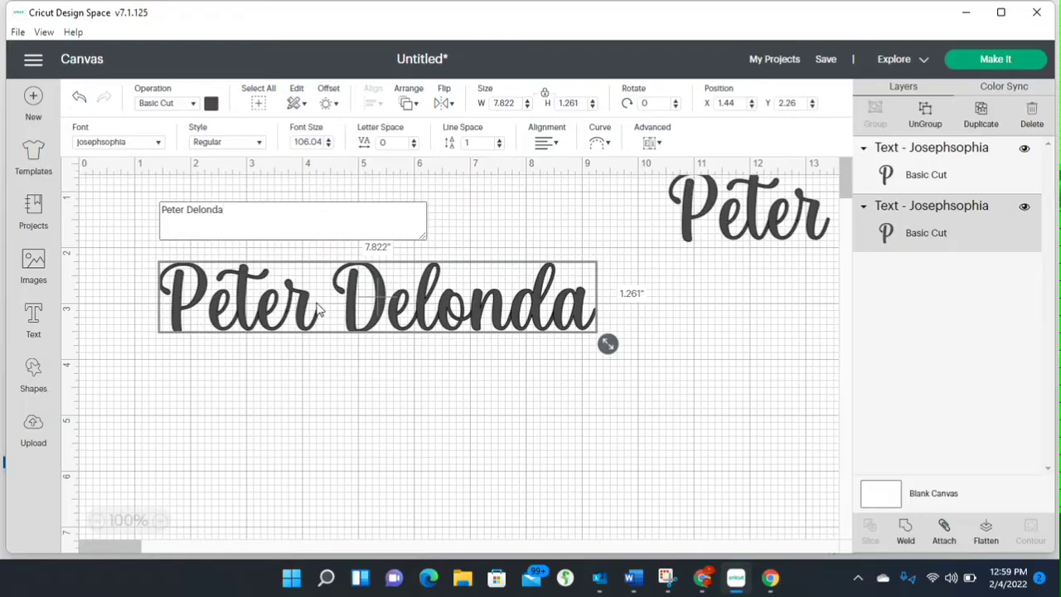
click(182, 210)
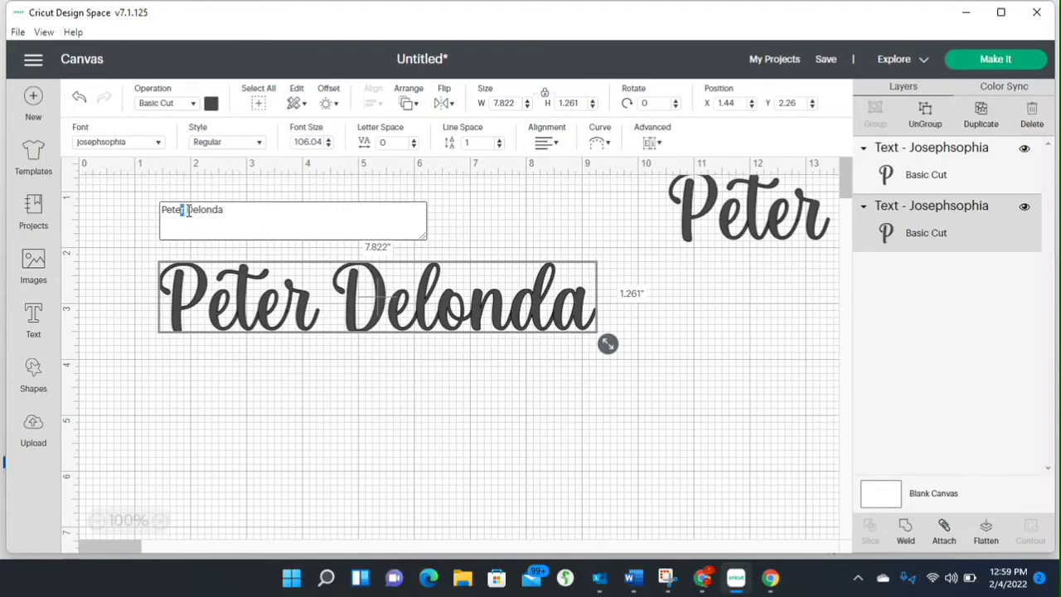
key(shift+Left)
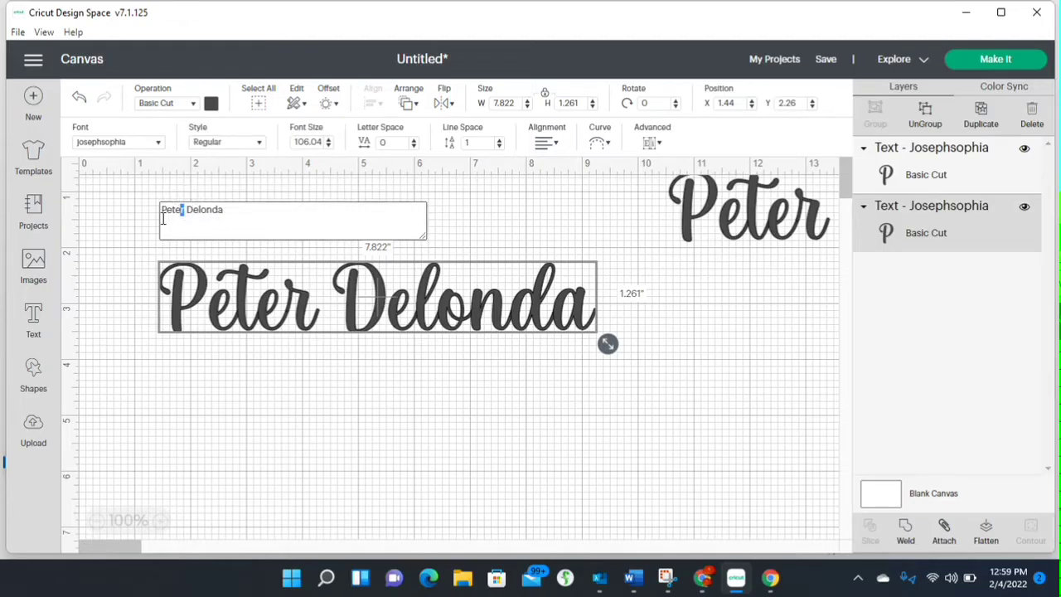
click(161, 521)
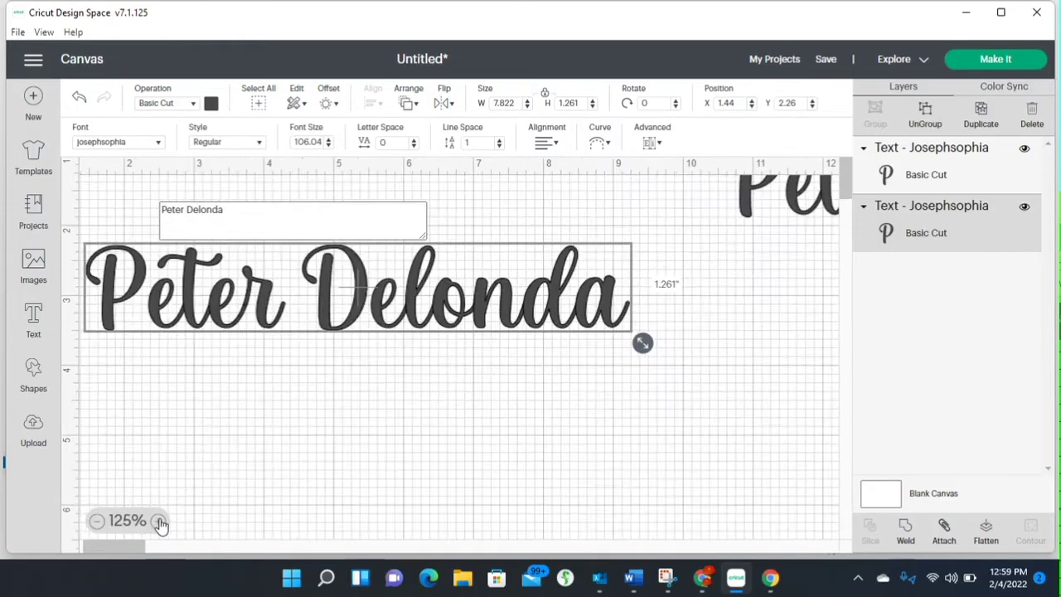
click(181, 210)
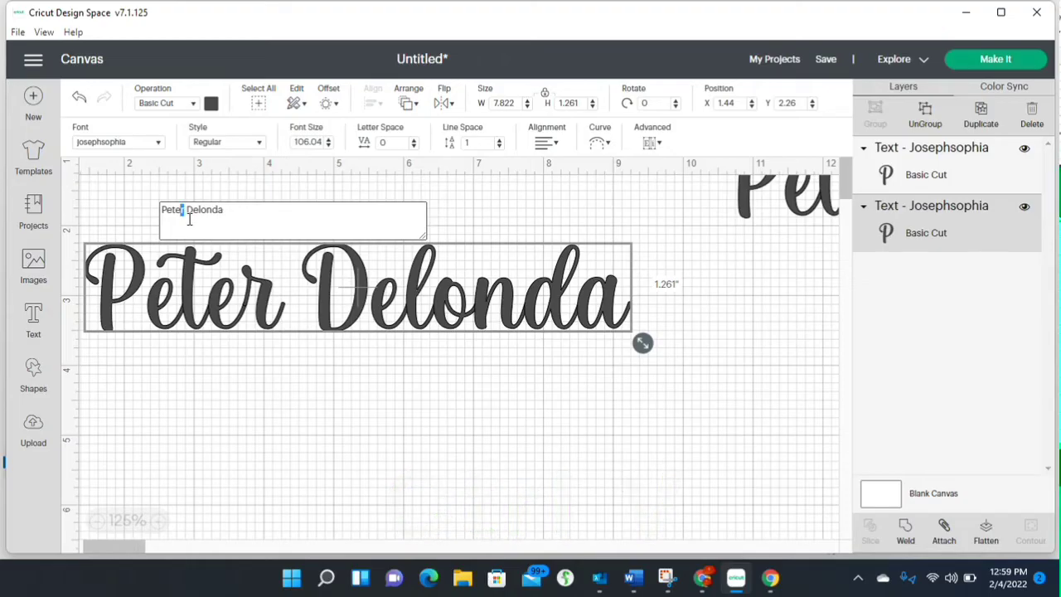
key(ctrl+v)
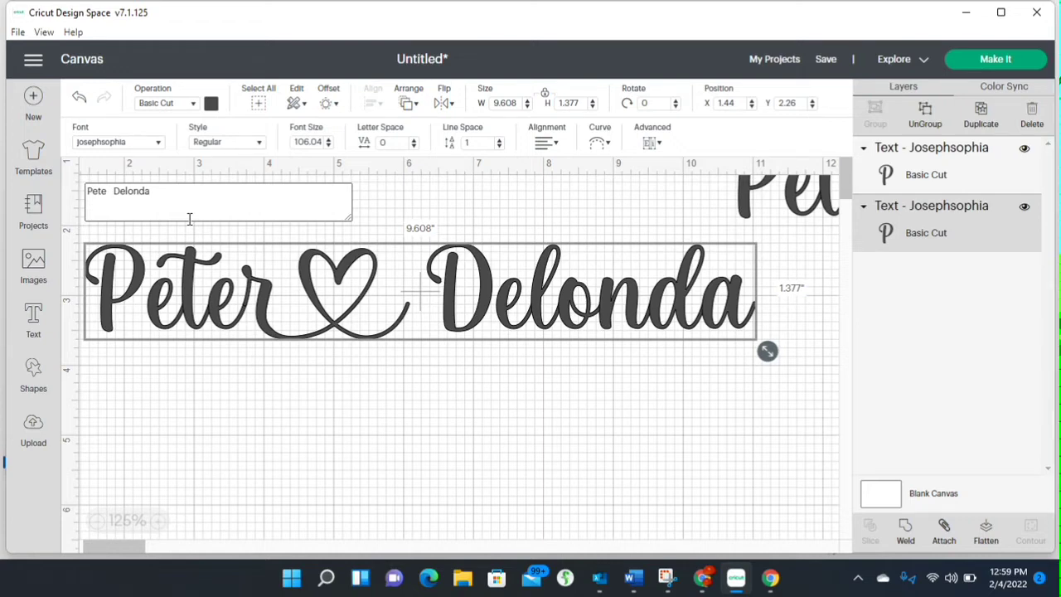
click(429, 441)
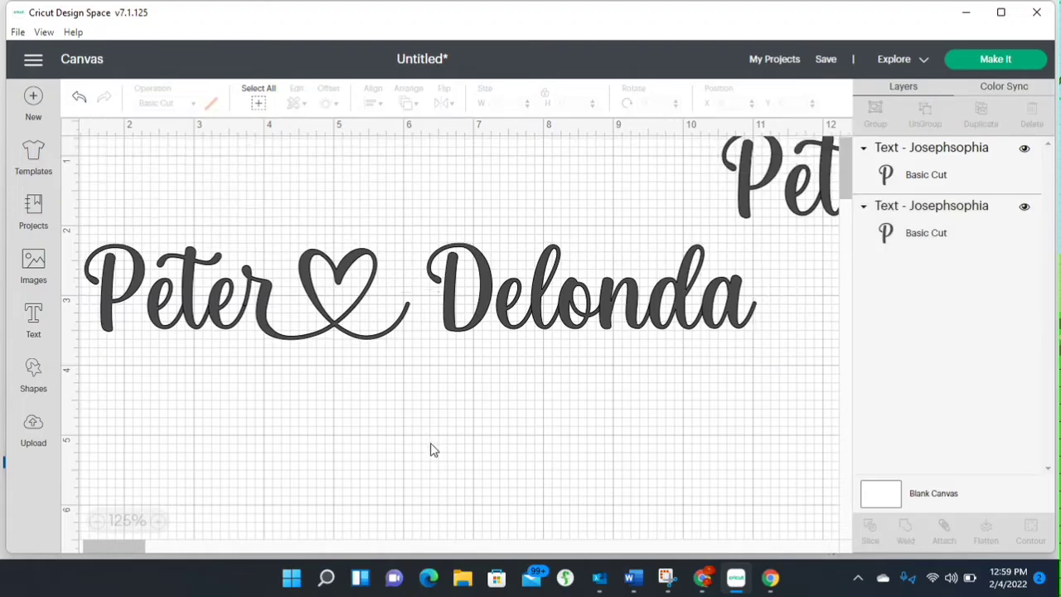
- Ungroup the heart-tail names text into individual letters and check that each letter can be selected separately
click(373, 321)
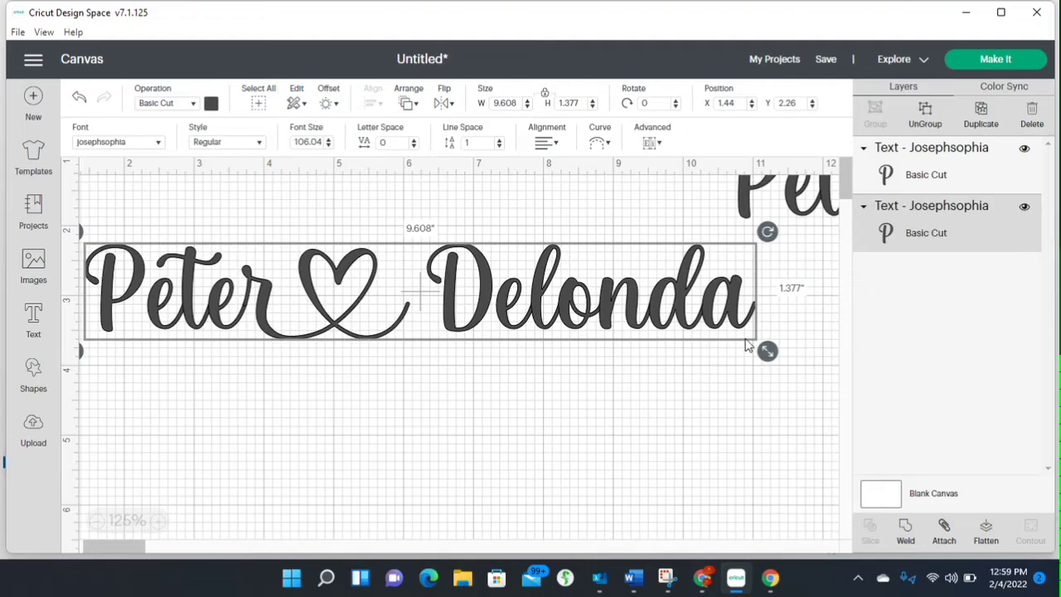
click(928, 116)
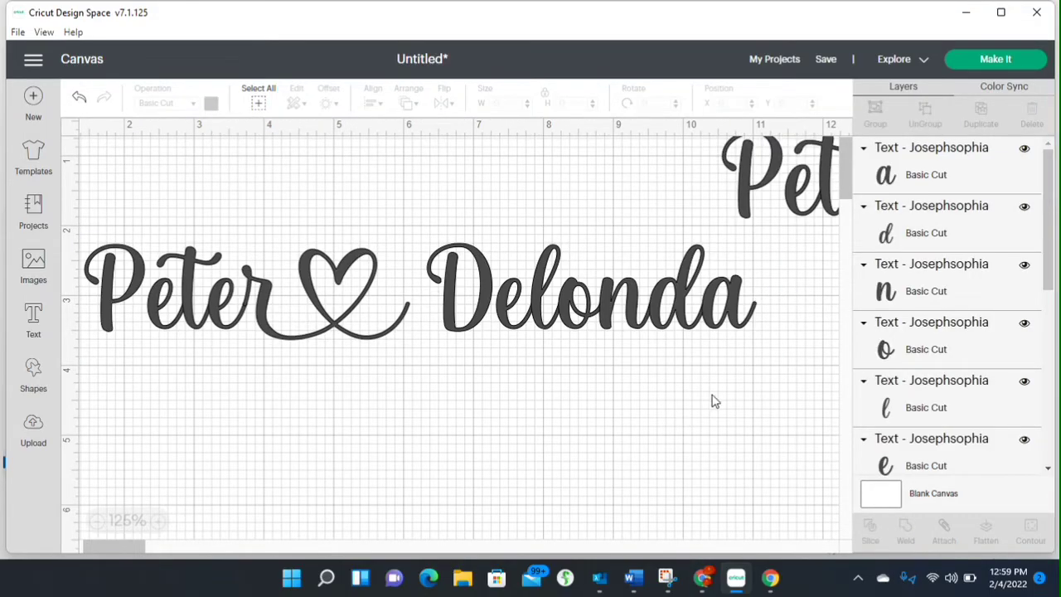
click(722, 325)
click(664, 308)
click(626, 311)
click(595, 312)
click(530, 313)
click(468, 314)
click(376, 325)
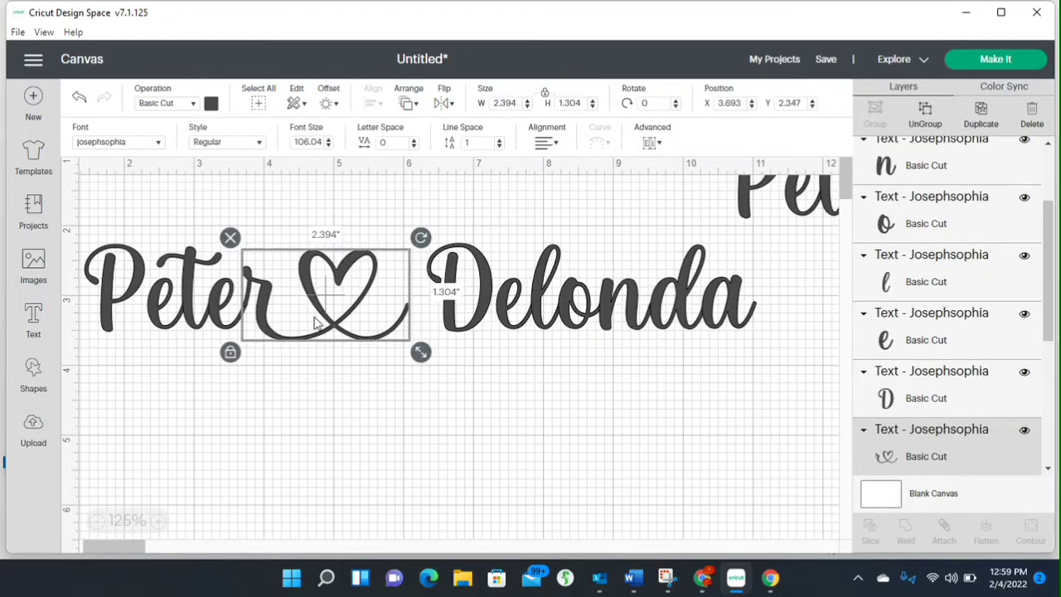
click(209, 327)
click(232, 413)
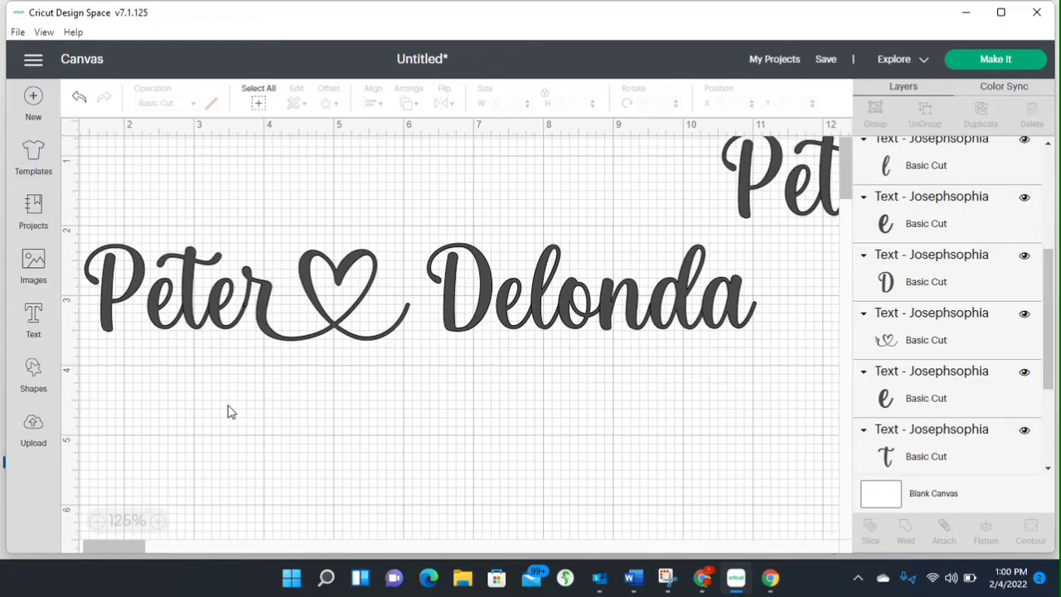
- Nudge all letters of the second name left to X 5.742 so its capital meets the heart's tail
drag(419, 220, 772, 346)
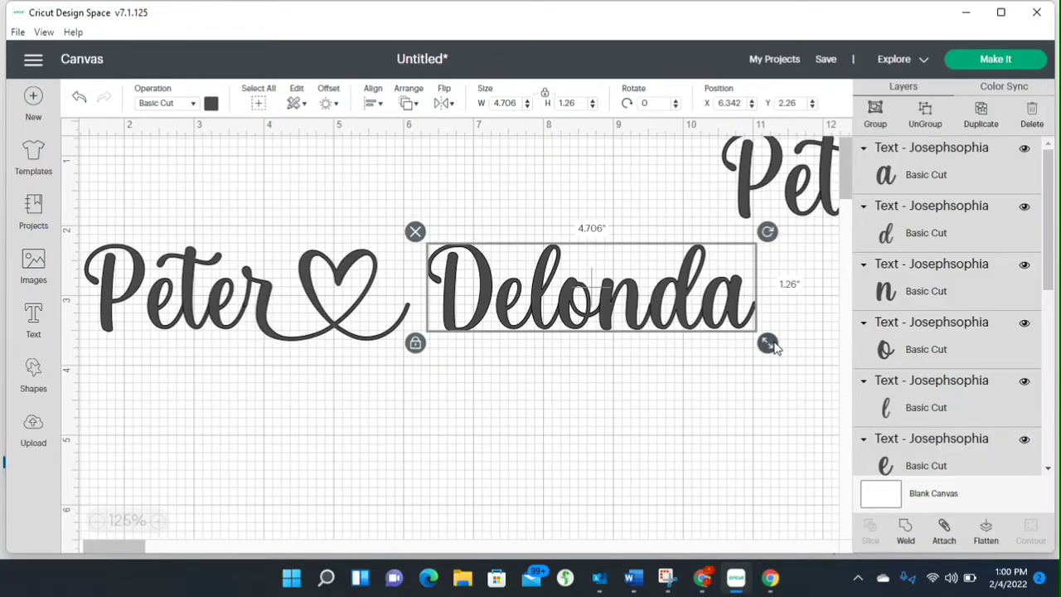
key(Left)
key(Left)
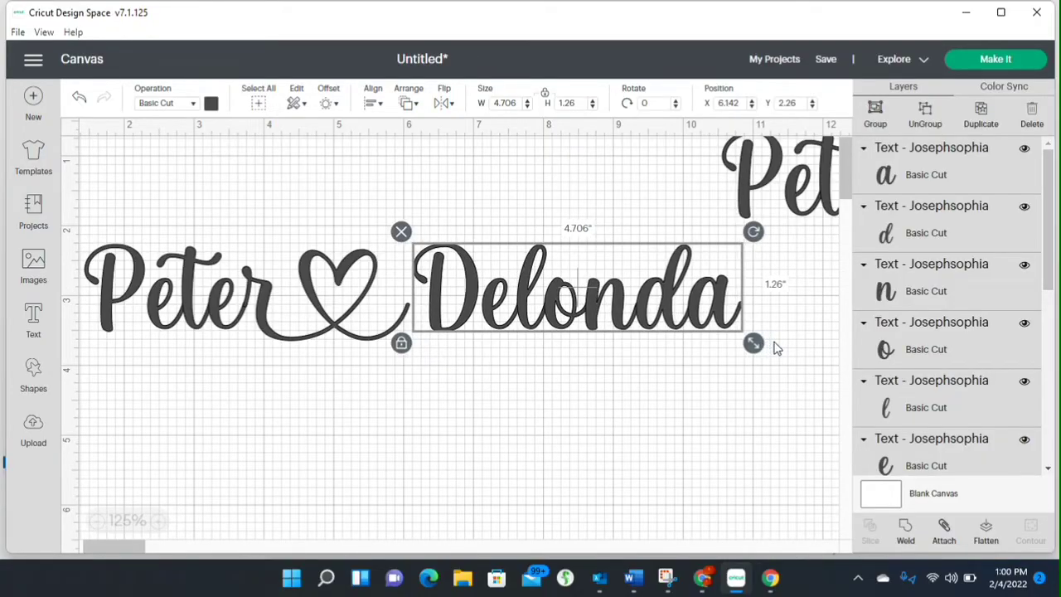
key(Left)
key(Left)
key(Left)
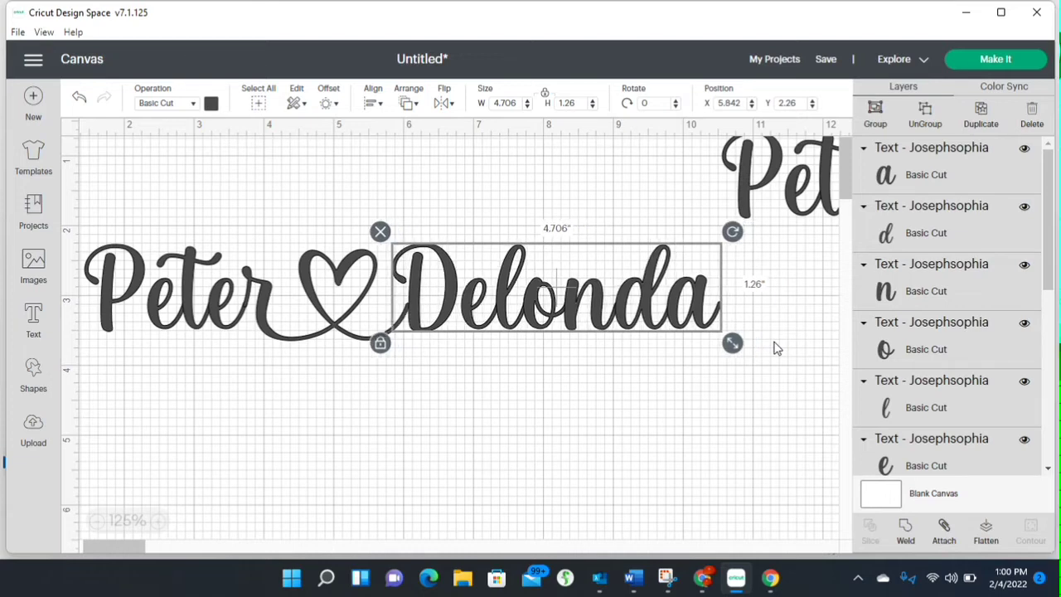
key(Left)
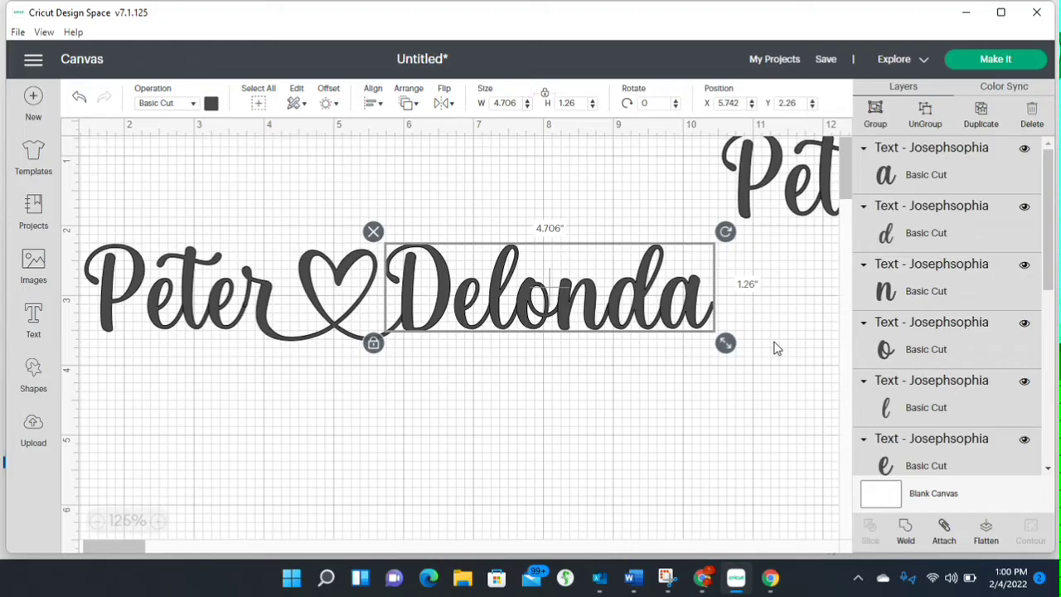
click(535, 417)
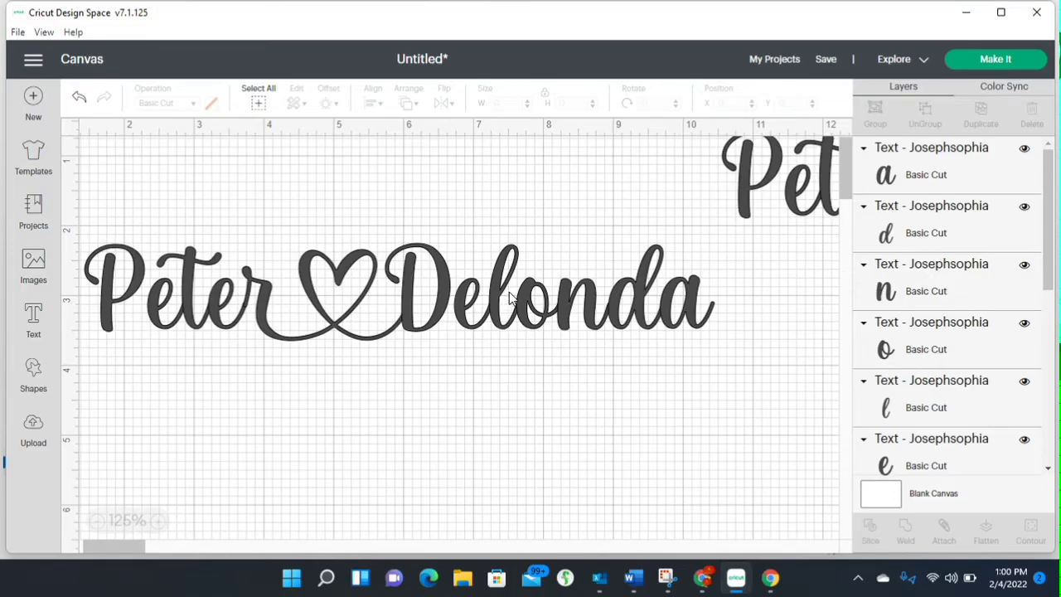
- Switch to Character Map UWP and copy josephsophia's lowercase a with the trailing swash, U+E025
click(697, 315)
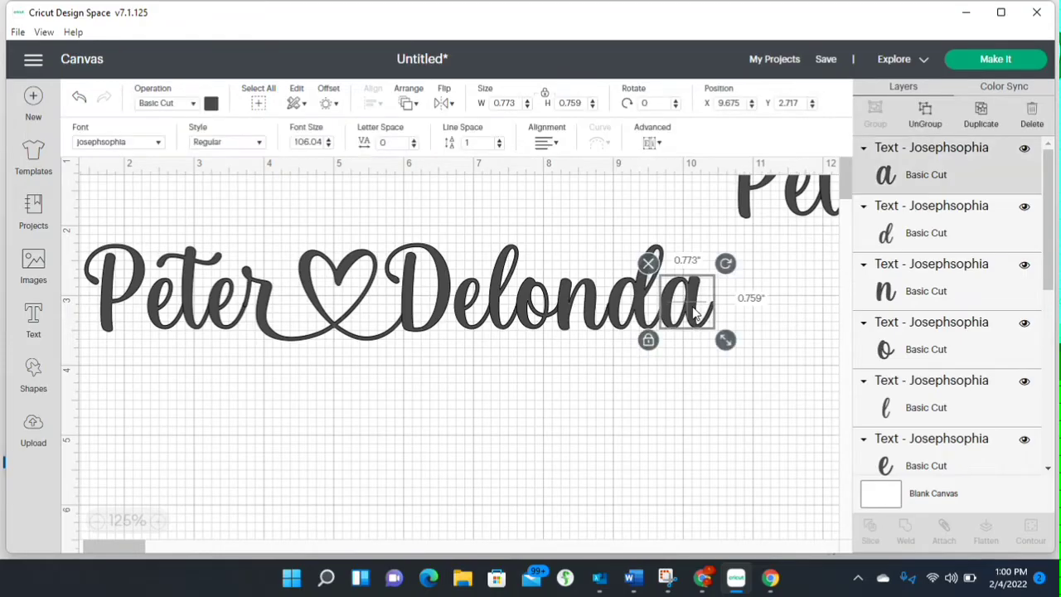
click(686, 378)
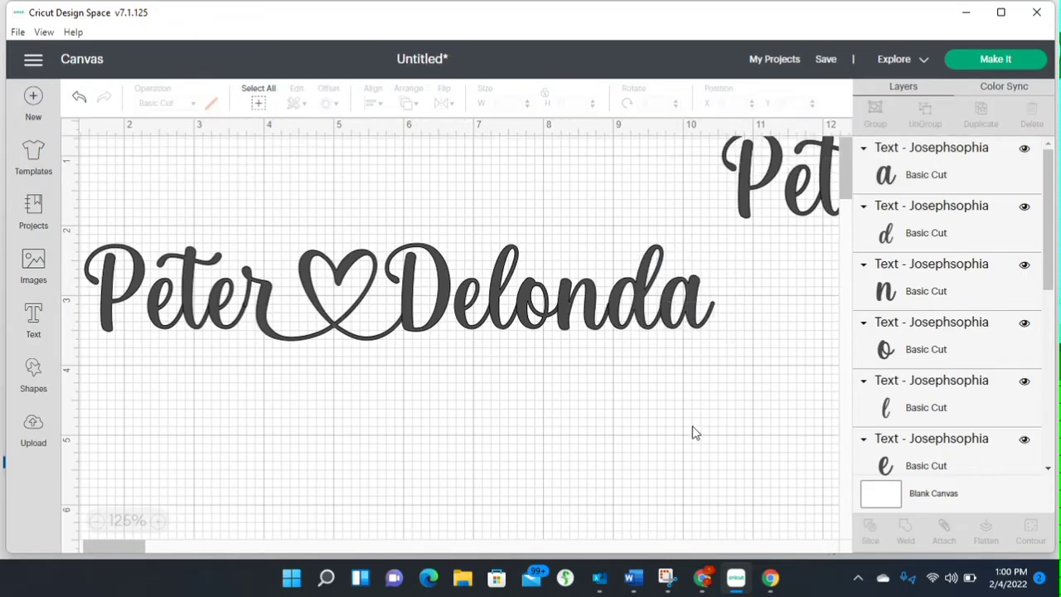
click(601, 584)
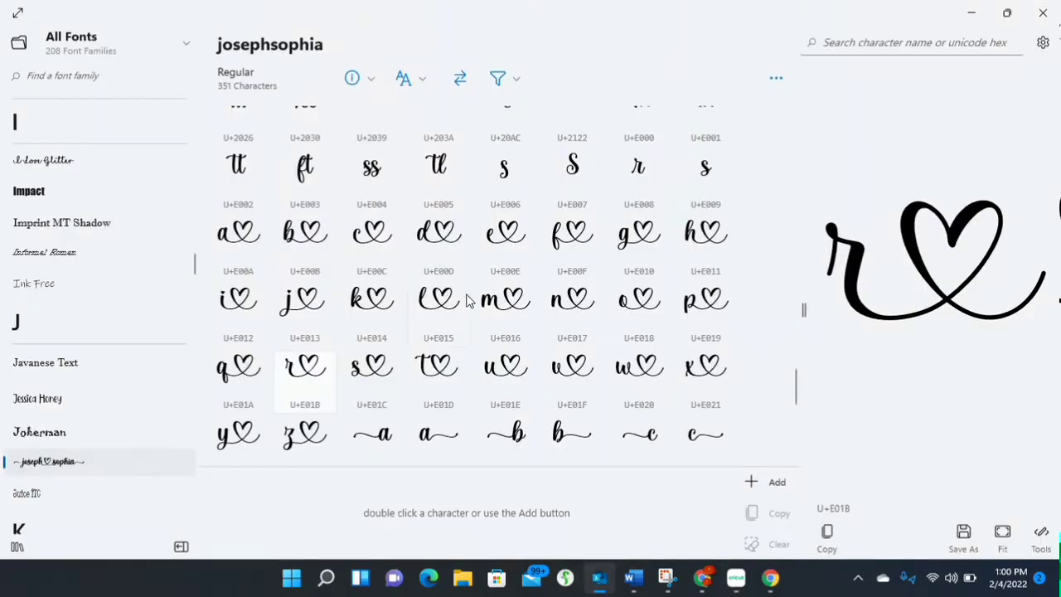
click(433, 439)
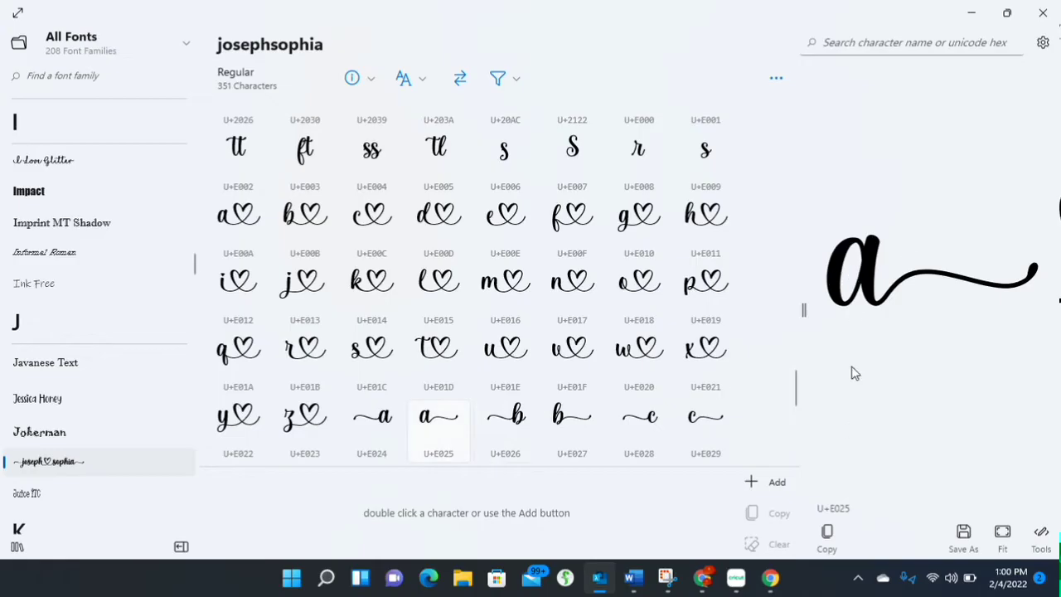
click(829, 535)
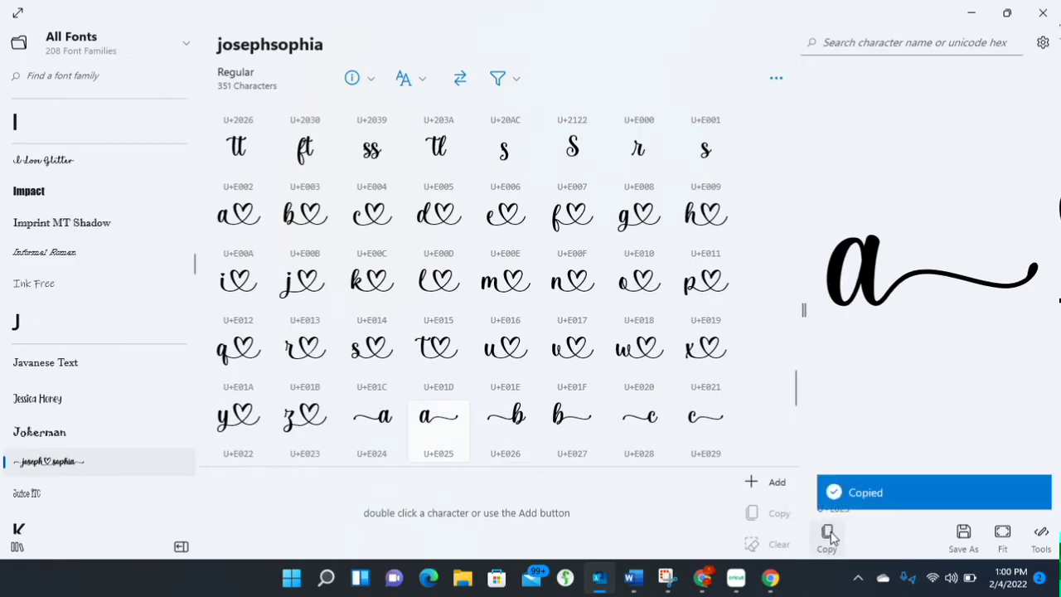
- Switch back to Cricut Design Space and replace the second name's final a with the copied trailing-swash a
click(741, 583)
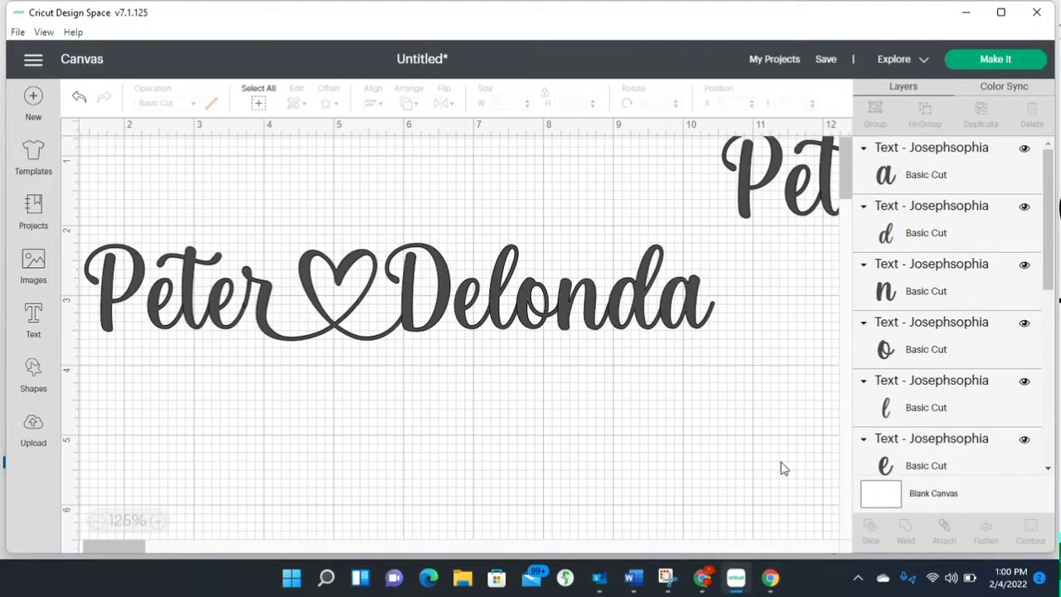
click(688, 298)
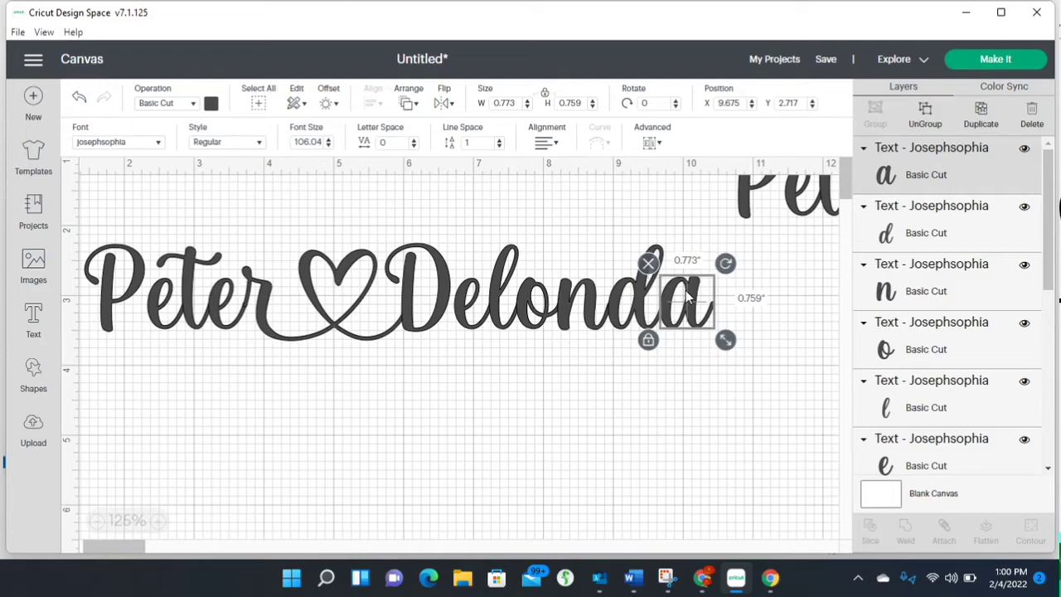
double_click(688, 299)
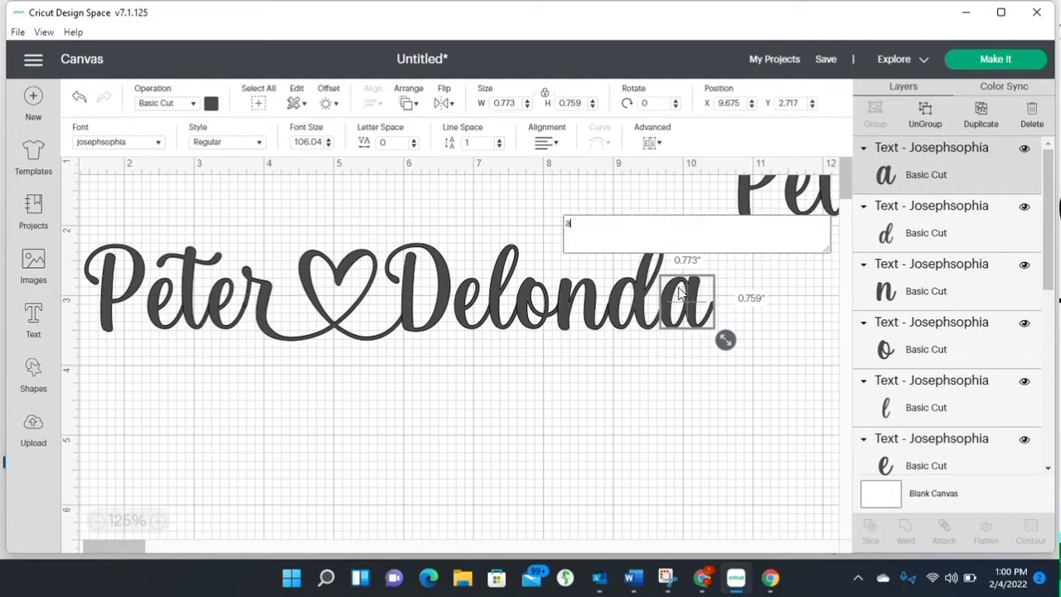
key(BackSpace)
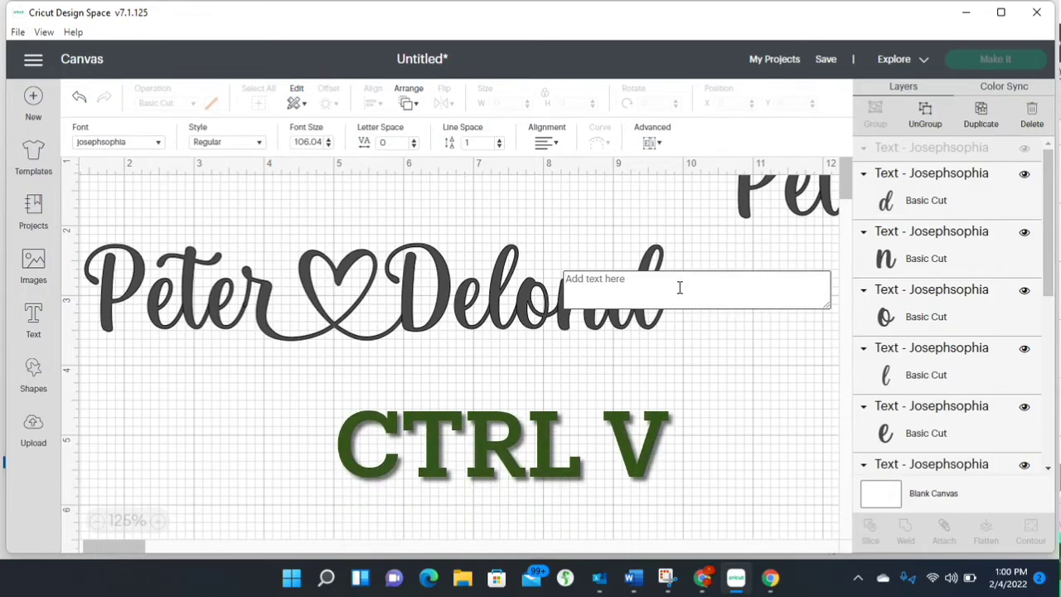
key(ctrl+v)
click(668, 487)
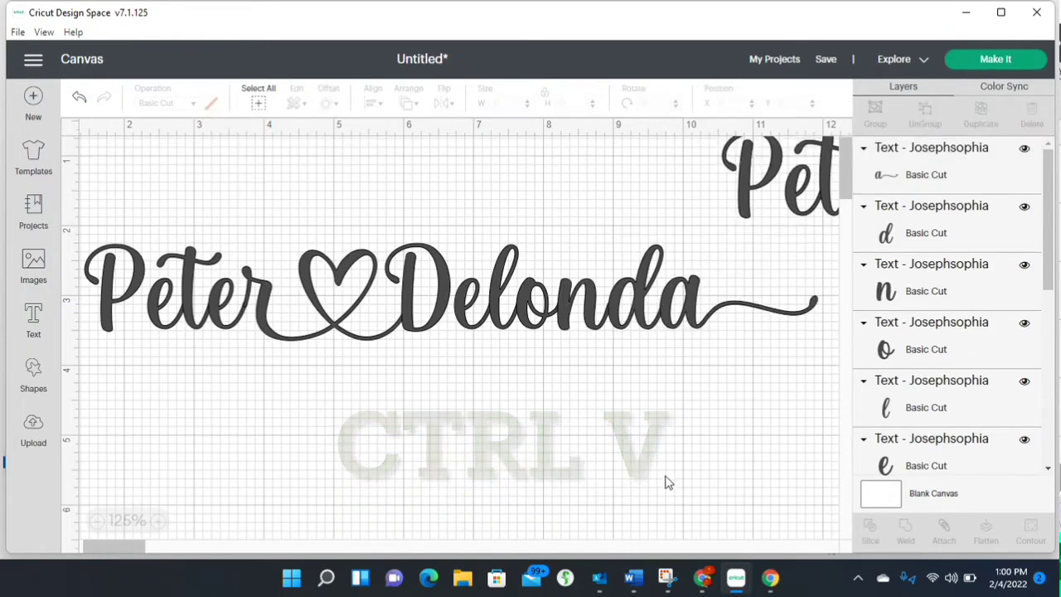
click(690, 306)
click(701, 384)
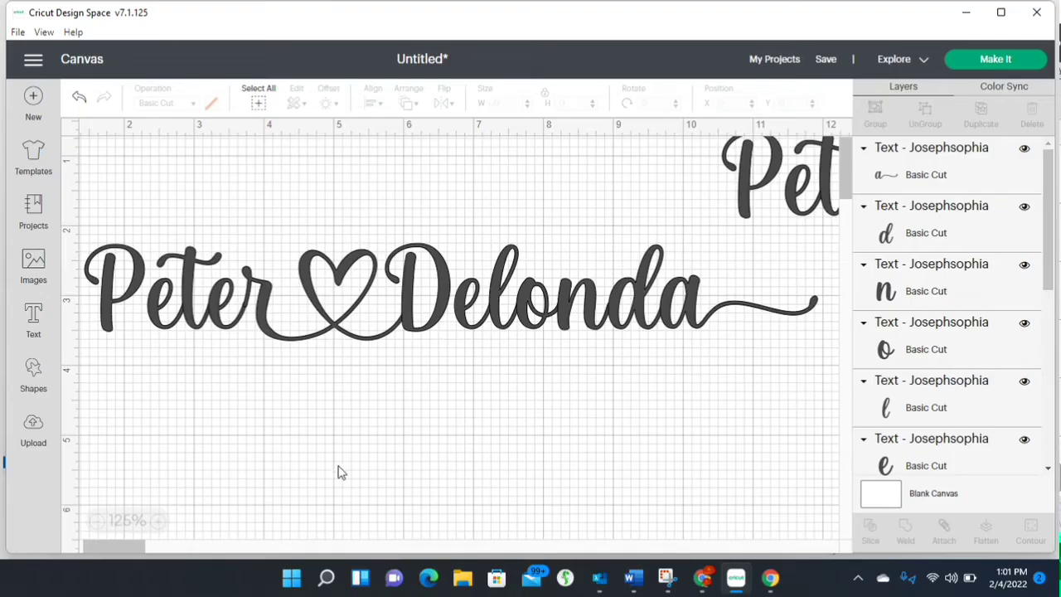
- Select the first name's capital P, switch to Character Map UWP, and look through josephsophia's glyphs for a P with a leading swash
click(96, 522)
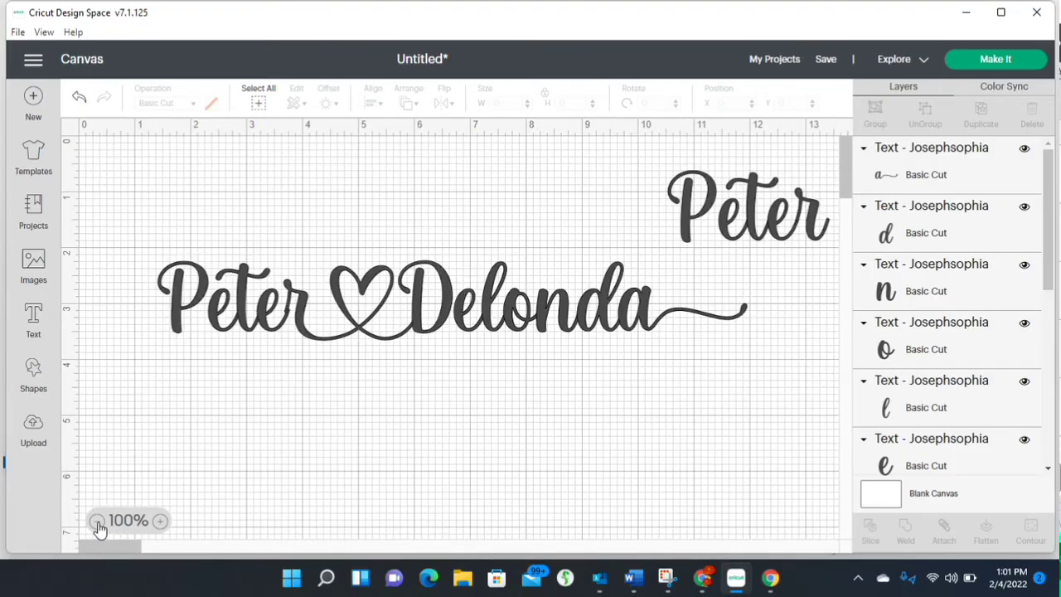
click(177, 325)
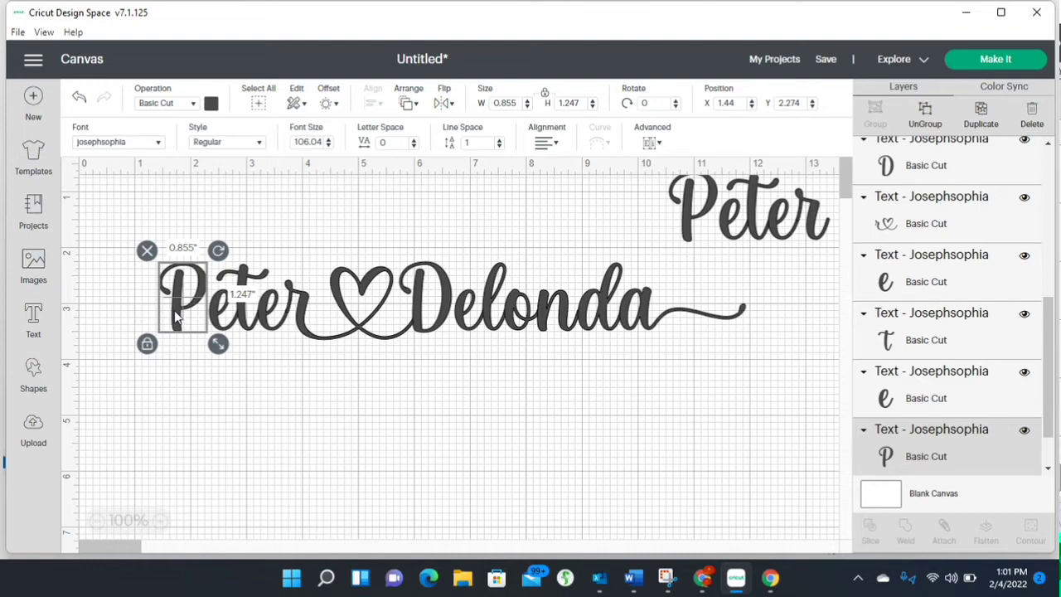
click(600, 584)
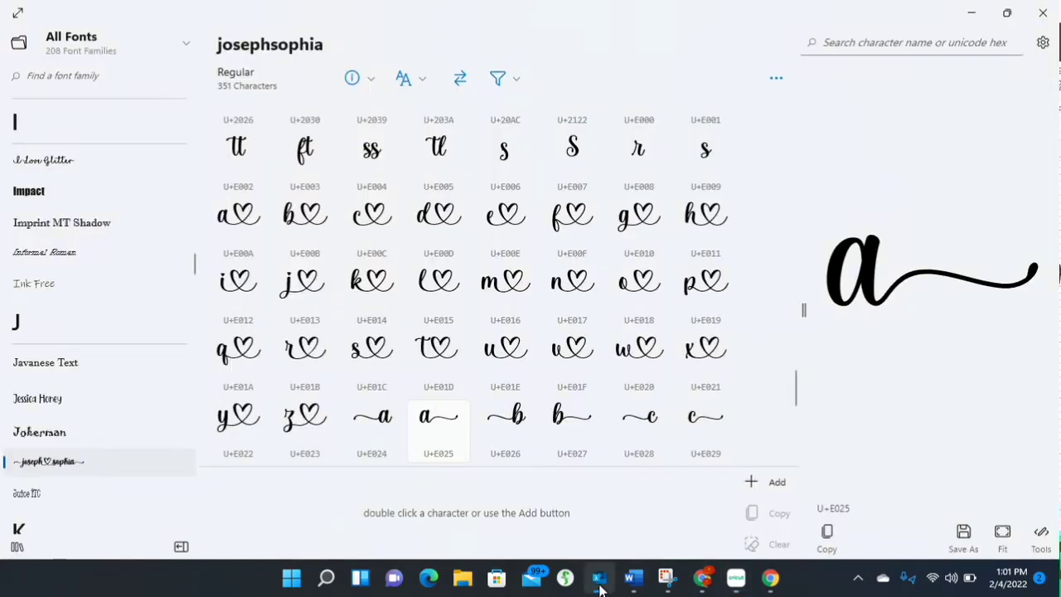
scroll(489, 348, down, 5)
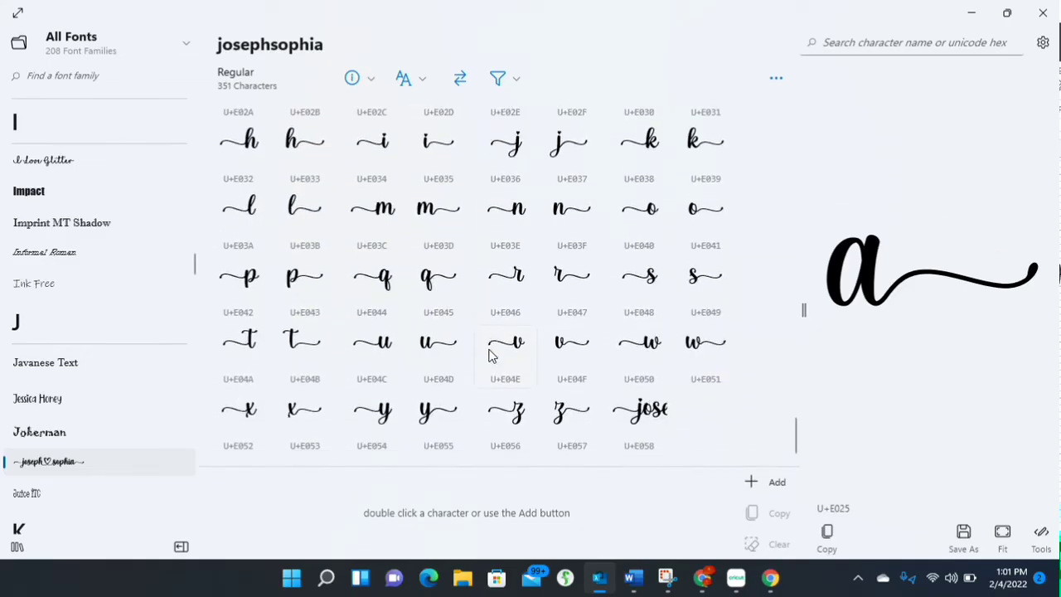
scroll(489, 352, up, 15)
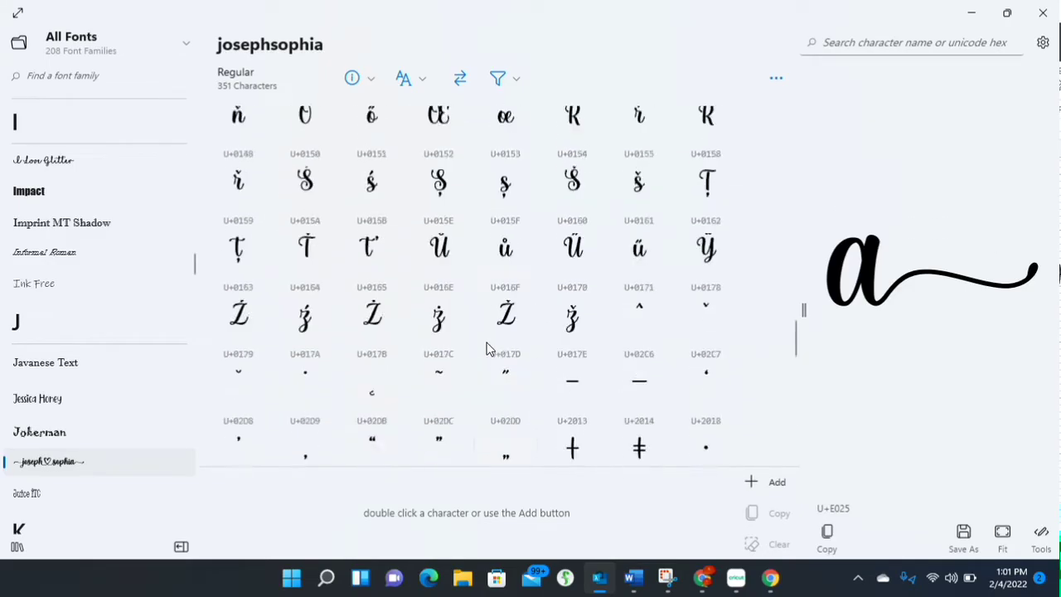
scroll(490, 350, up, 10)
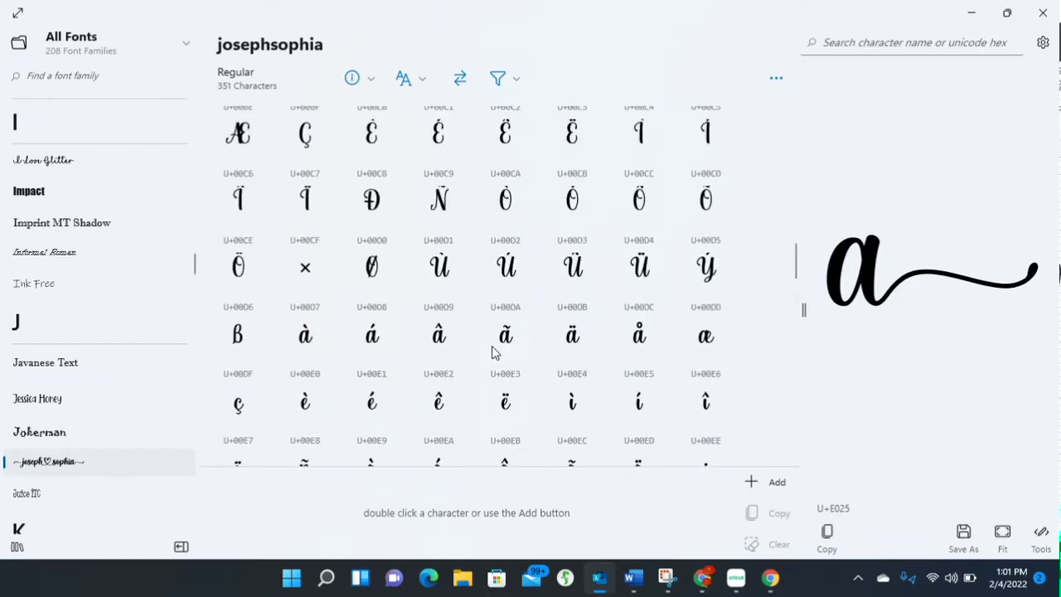
scroll(493, 353, up, 5)
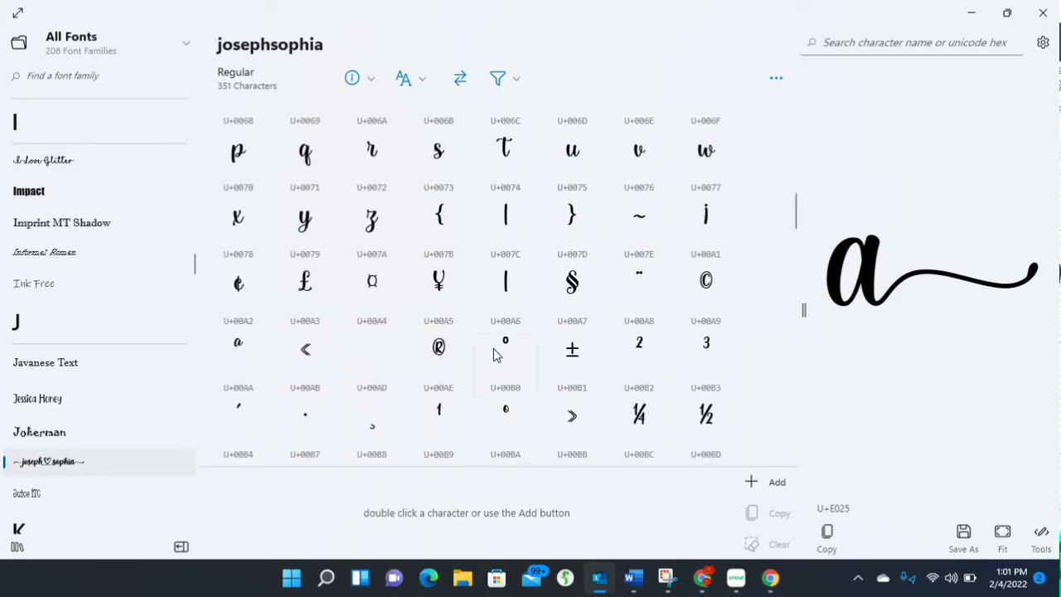
scroll(493, 353, up, 5)
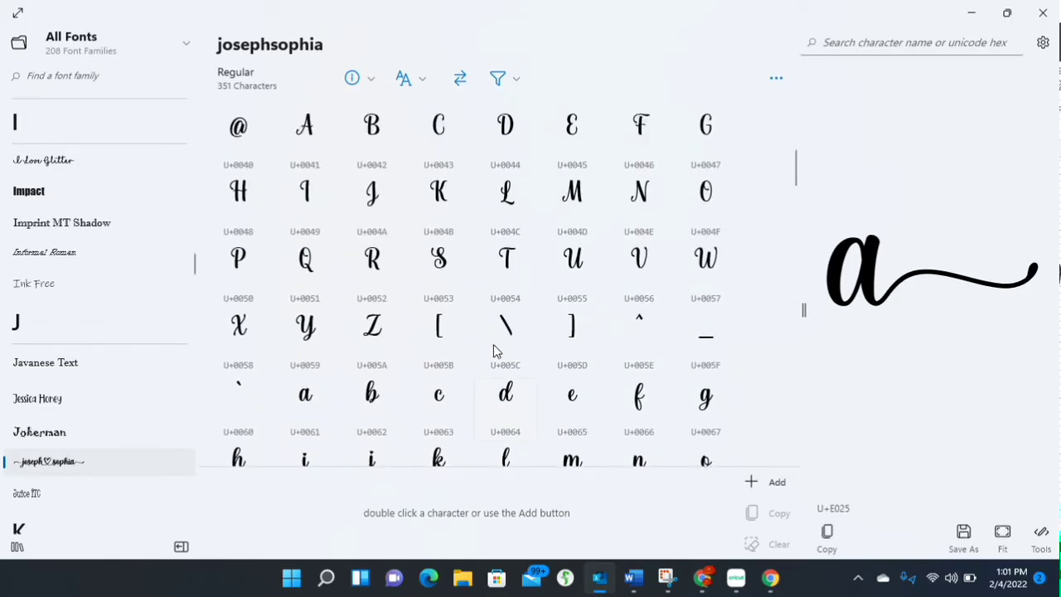
scroll(494, 350, up, 1)
scroll(493, 350, down, 5)
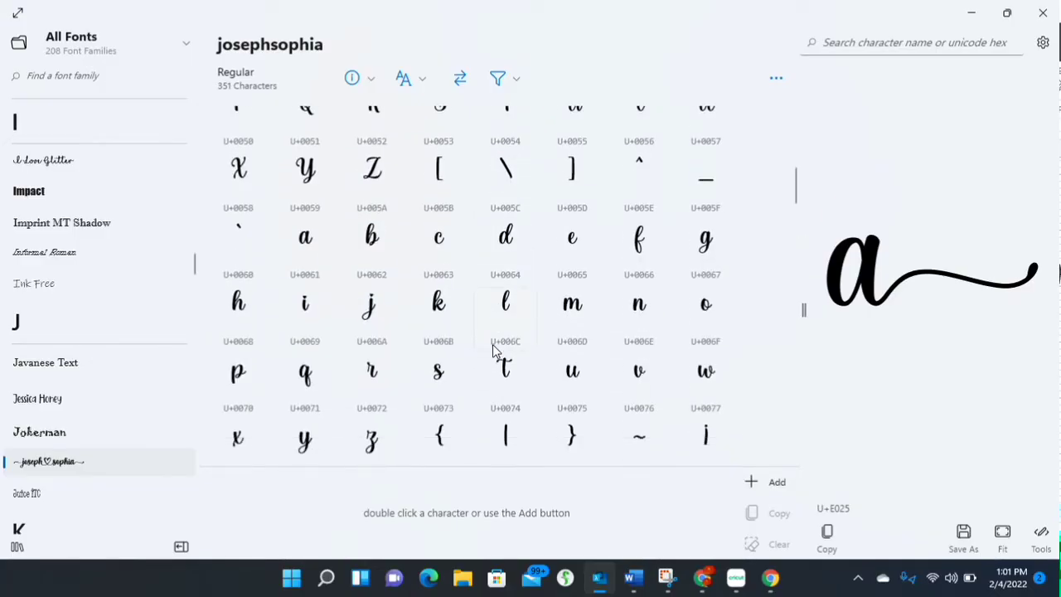
scroll(493, 350, down, 8)
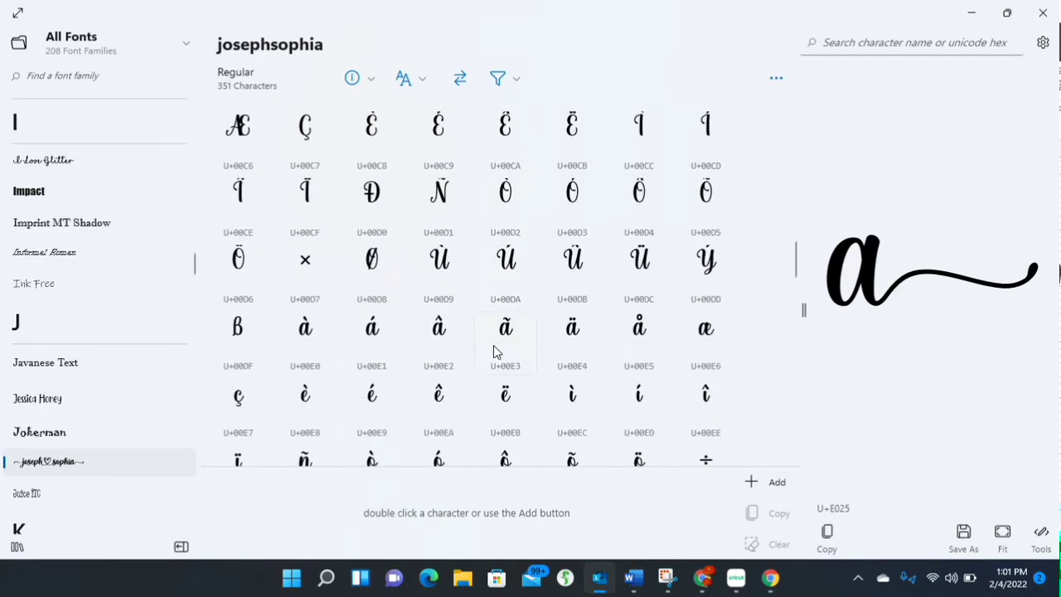
scroll(493, 346, down, 5)
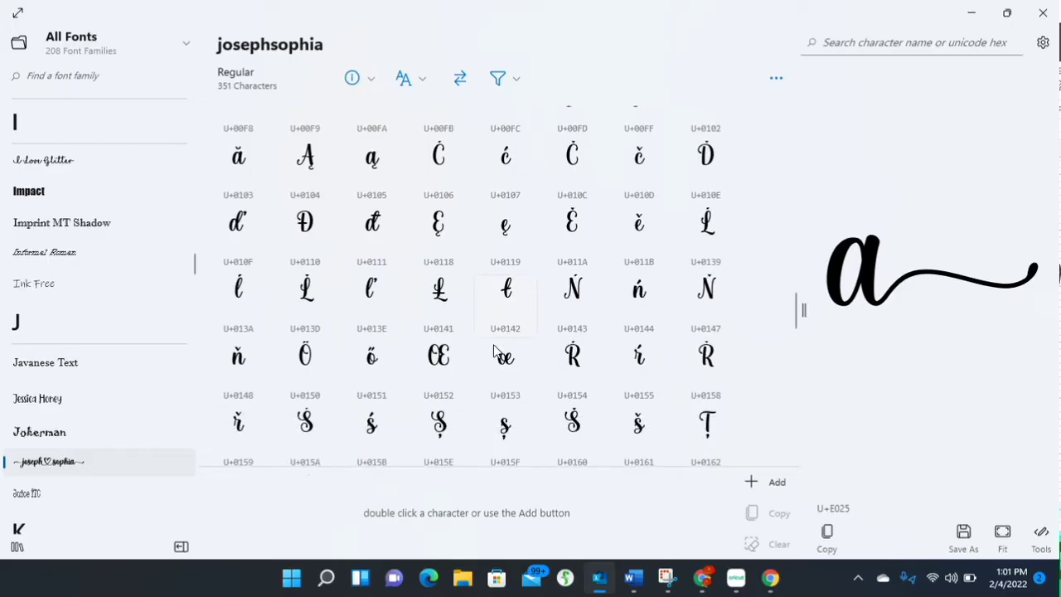
scroll(493, 348, down, 5)
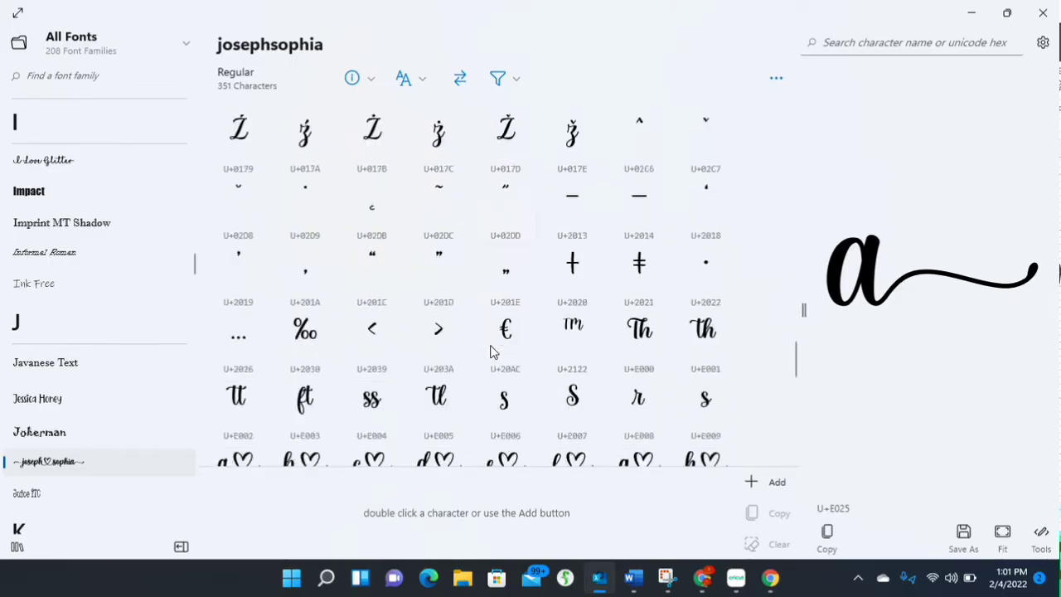
scroll(490, 352, down, 9)
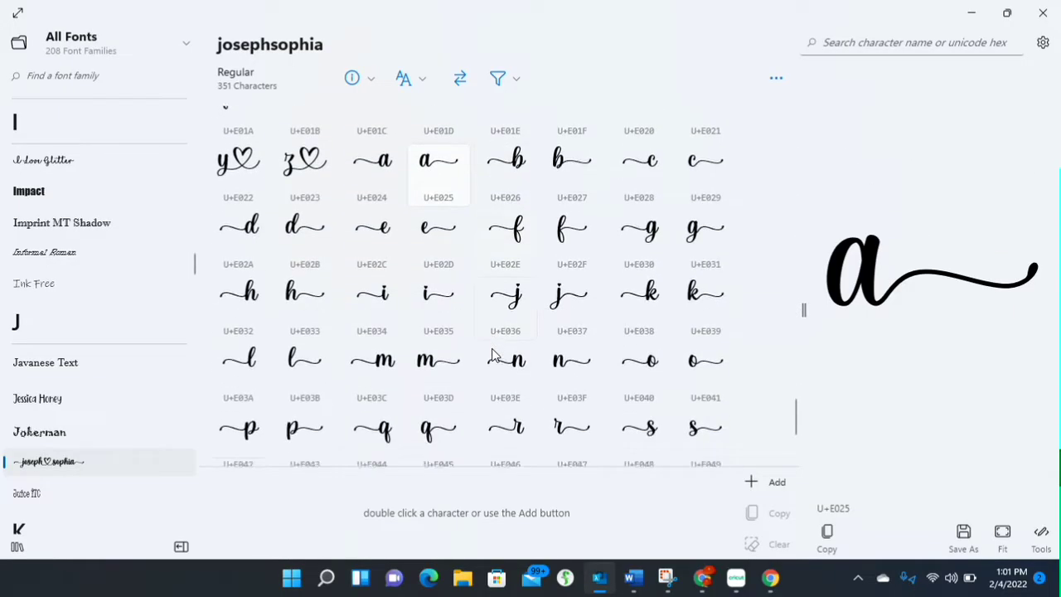
- Copy the leading-swash p, U+E042, switch back to Cricut Design Space, and replace the first name's capital P with it
click(246, 283)
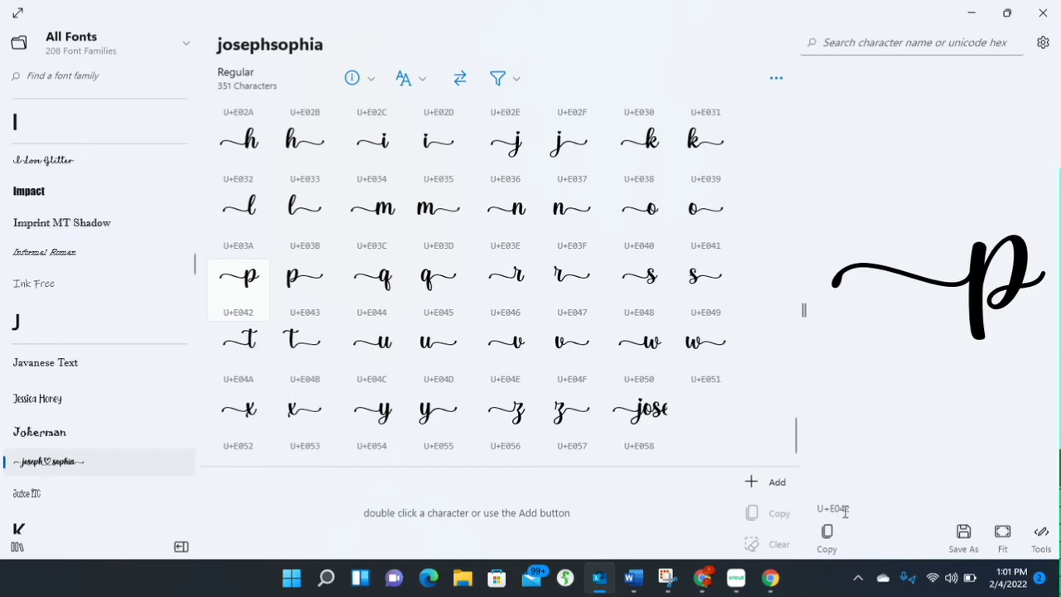
click(827, 536)
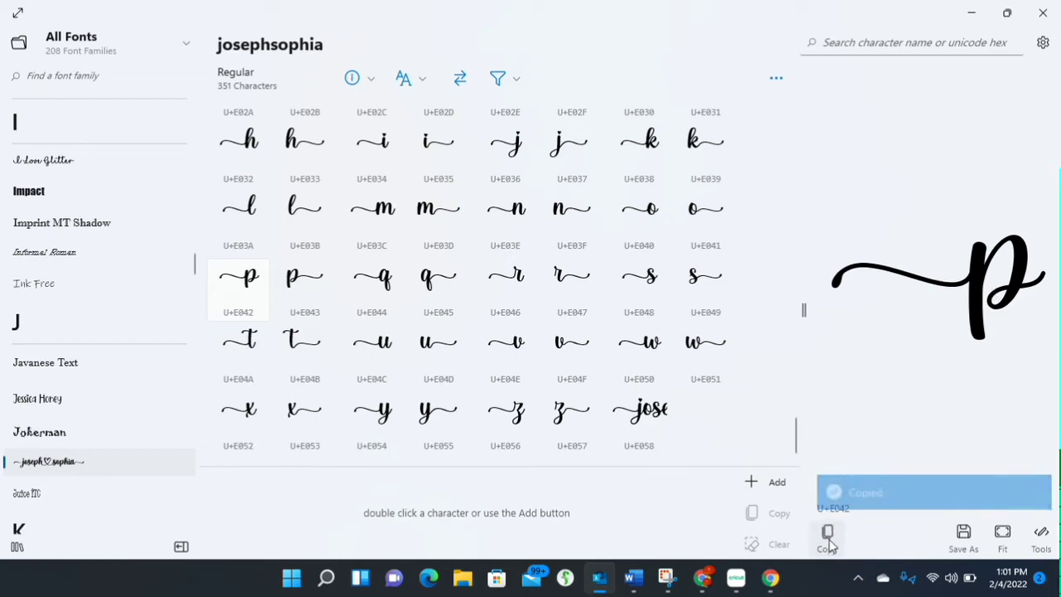
click(738, 579)
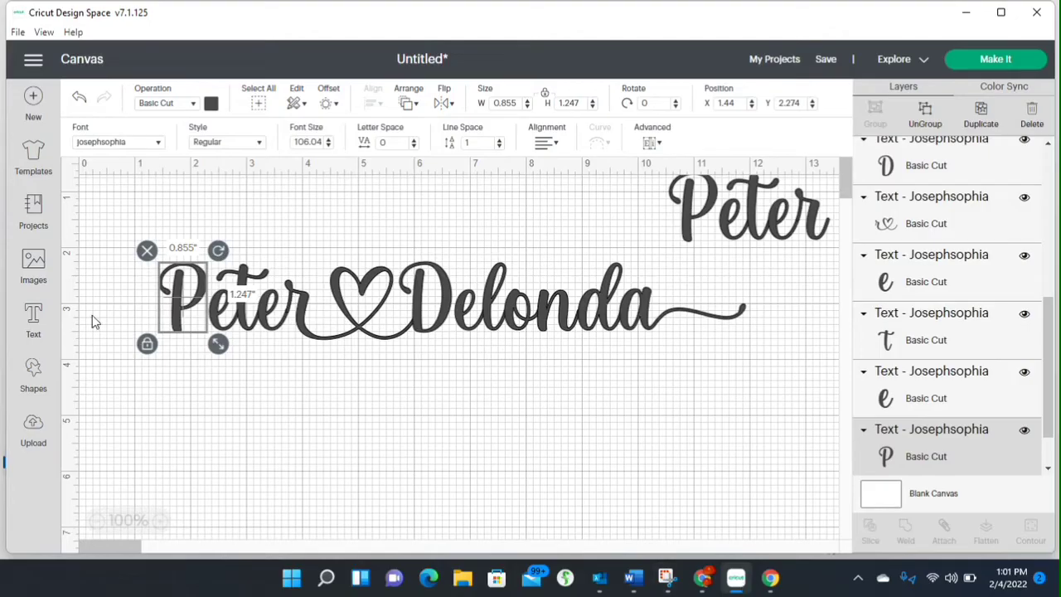
double_click(183, 303)
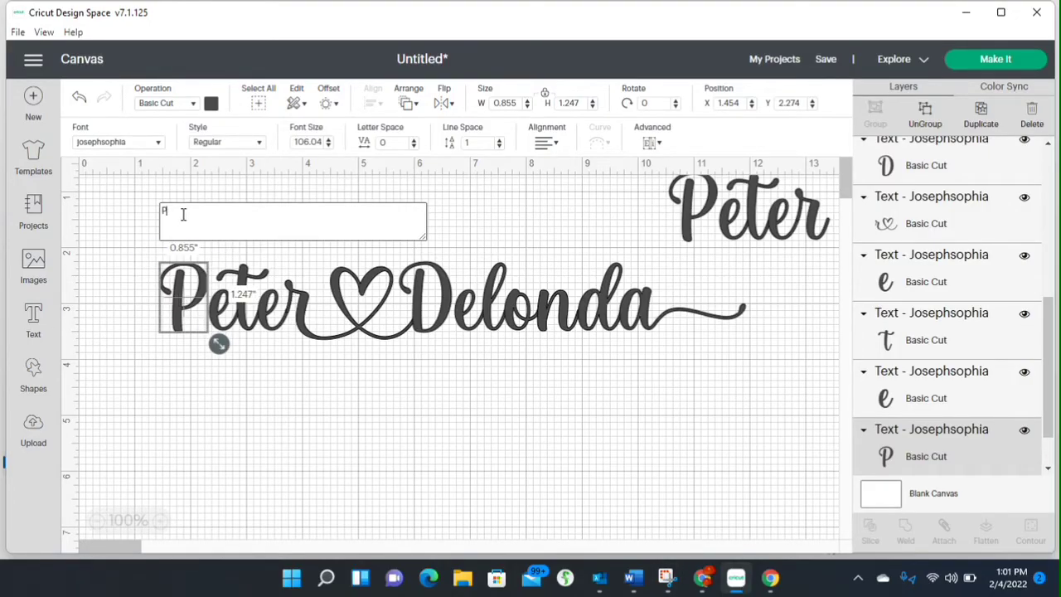
key(BackSpace)
key(ctrl+v)
click(245, 381)
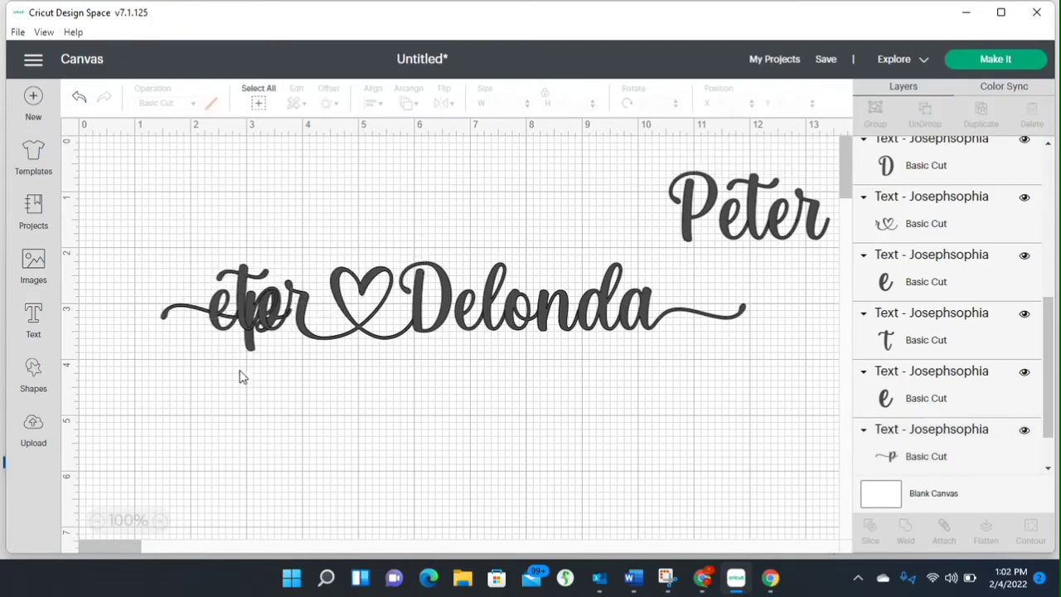
- Move the leading-swash p to X 0.287, Y 2.112 before the first name, and stretch it unlocked to 2.309 by 1.434 inches
drag(185, 308, 120, 276)
click(85, 327)
drag(237, 326, 211, 349)
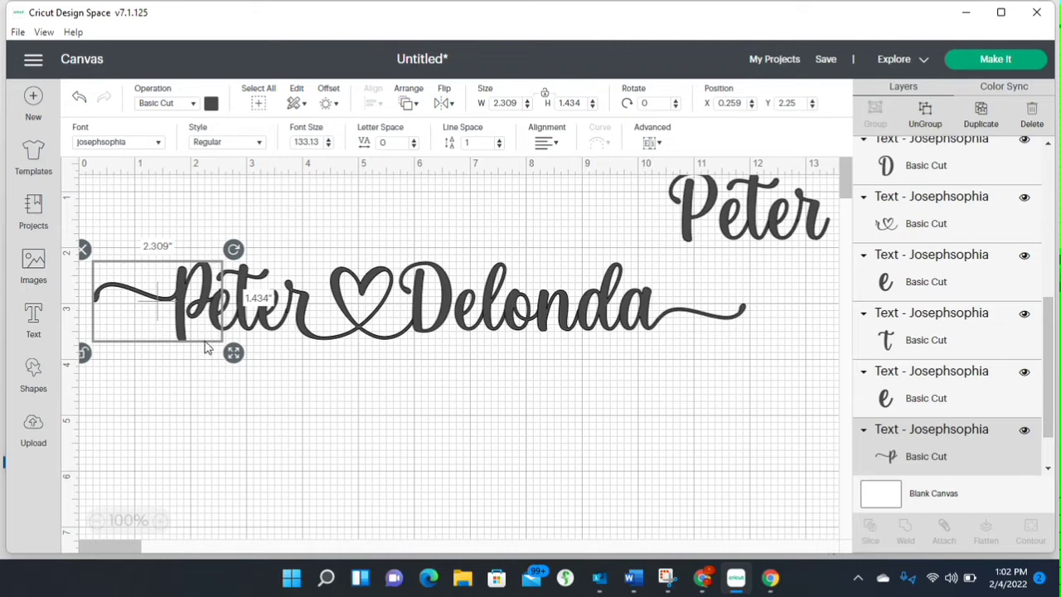
drag(194, 339, 196, 335)
click(92, 353)
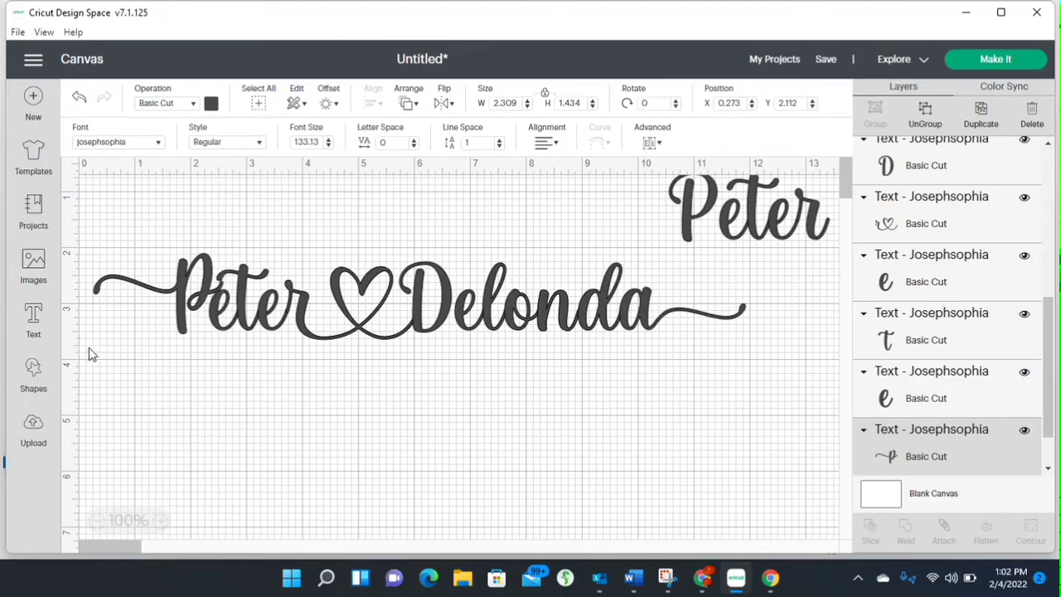
drag(176, 296, 177, 296)
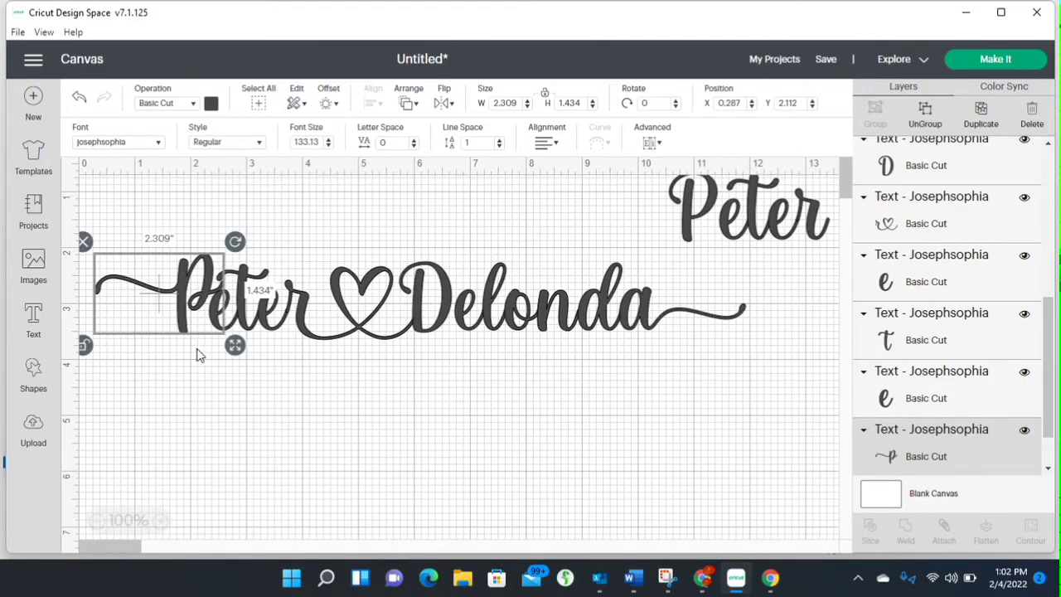
- Stretch the leading-swash p to about 1.63 inches tall so its stem extends below the other letters
drag(233, 352, 207, 349)
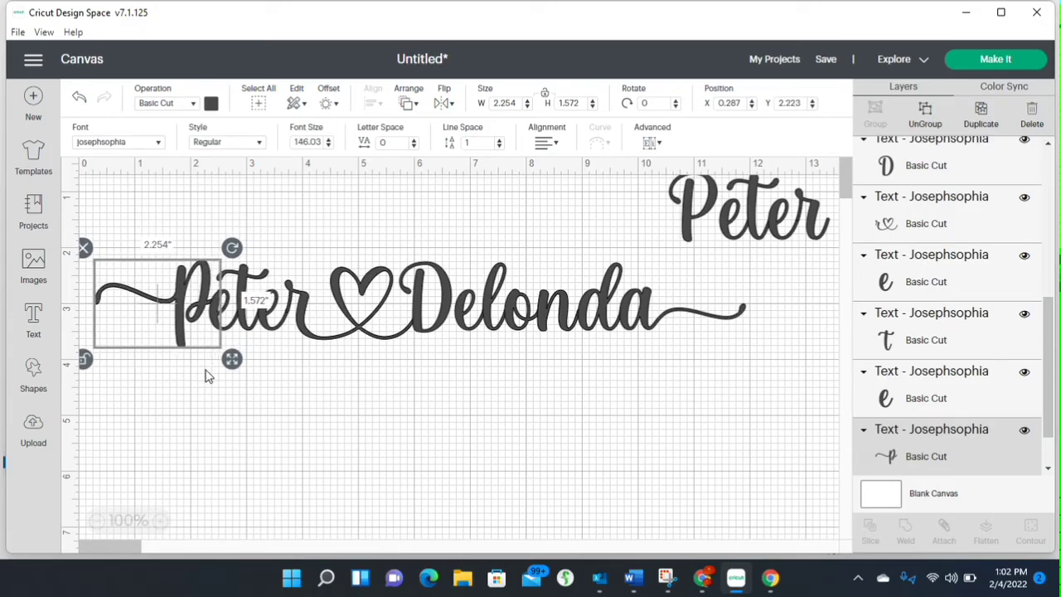
click(209, 376)
click(190, 333)
drag(231, 359, 232, 364)
click(198, 377)
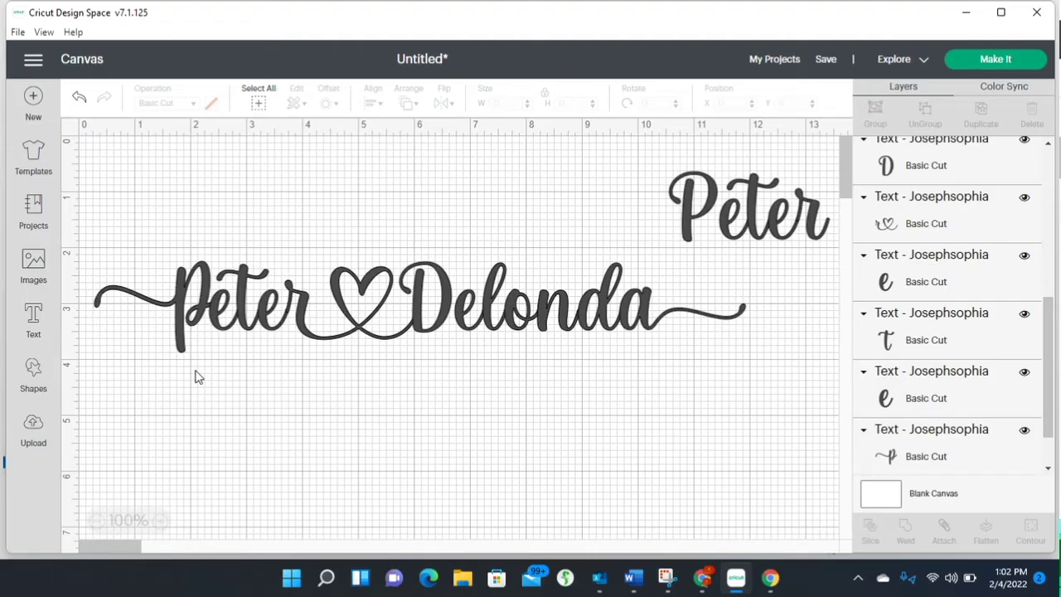
- Select every letter of the two-name design, including both swashes, and weld them into one shape
drag(143, 274, 674, 379)
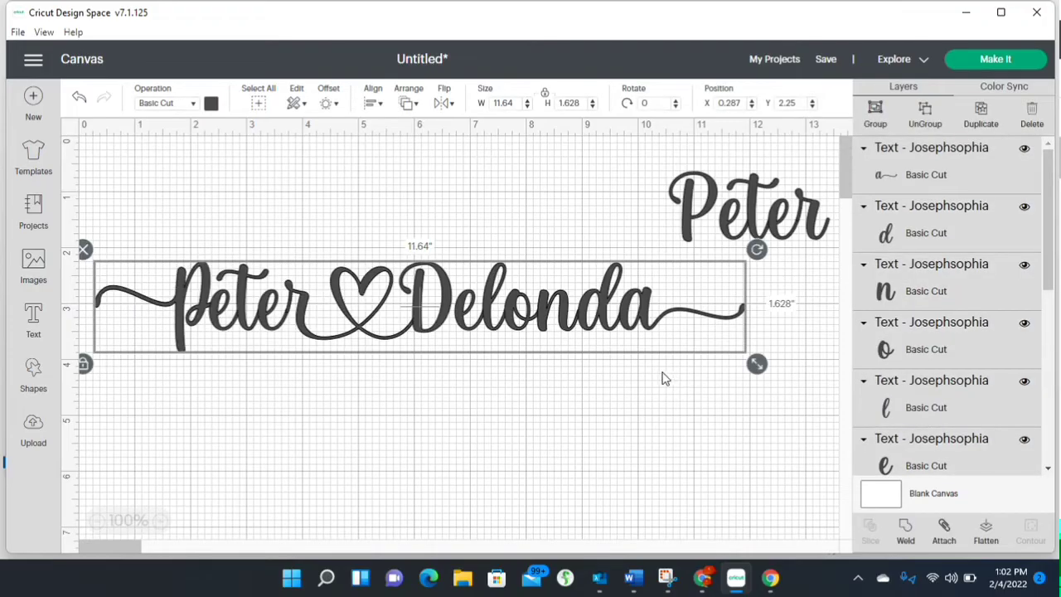
click(906, 531)
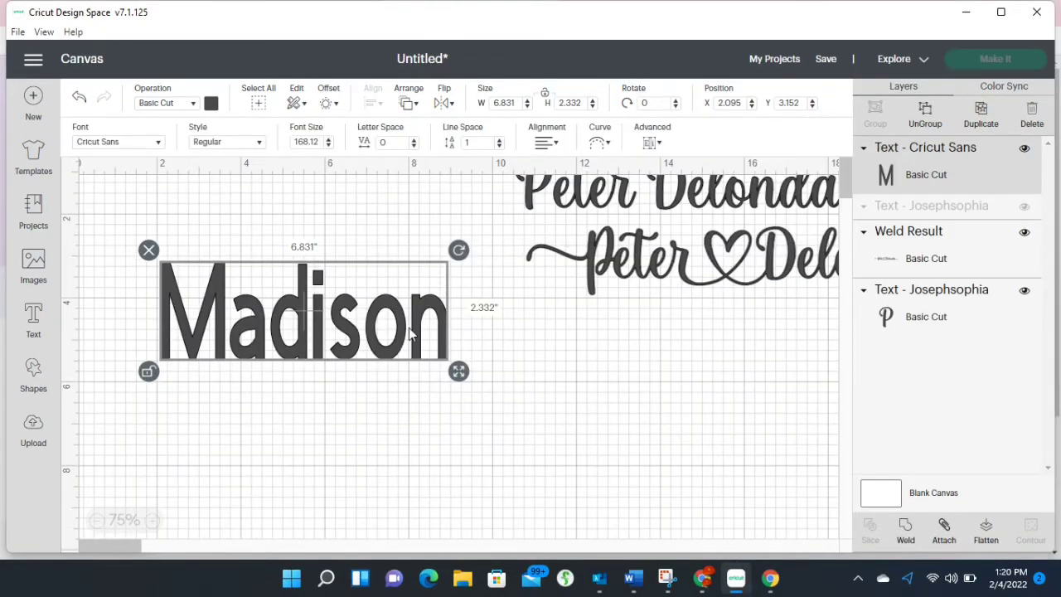
- Delete the stretched Cricut Sans name text and add a new text object containing the same sample first name
click(149, 250)
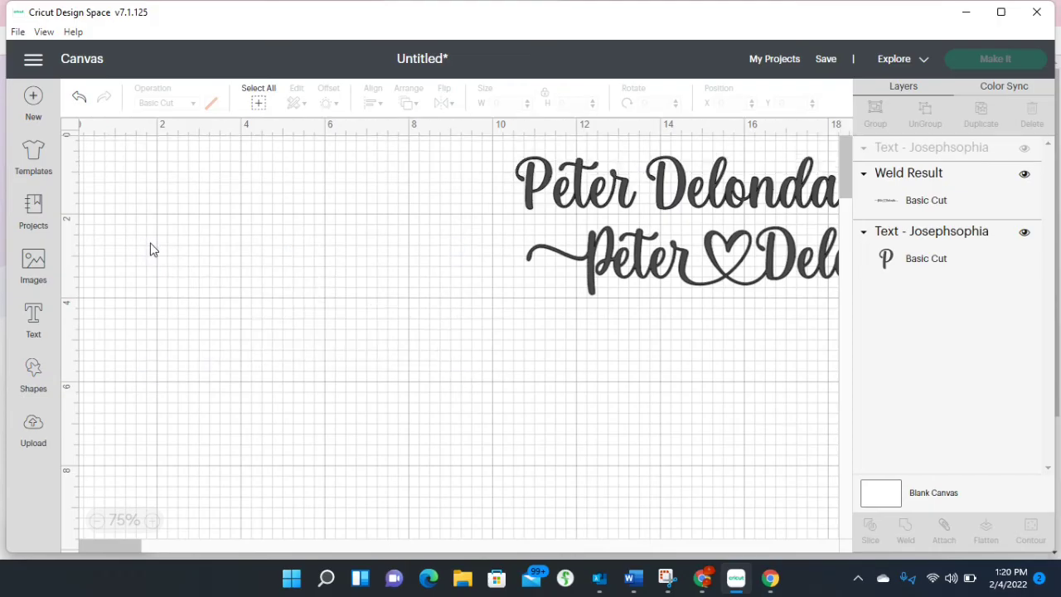
click(33, 317)
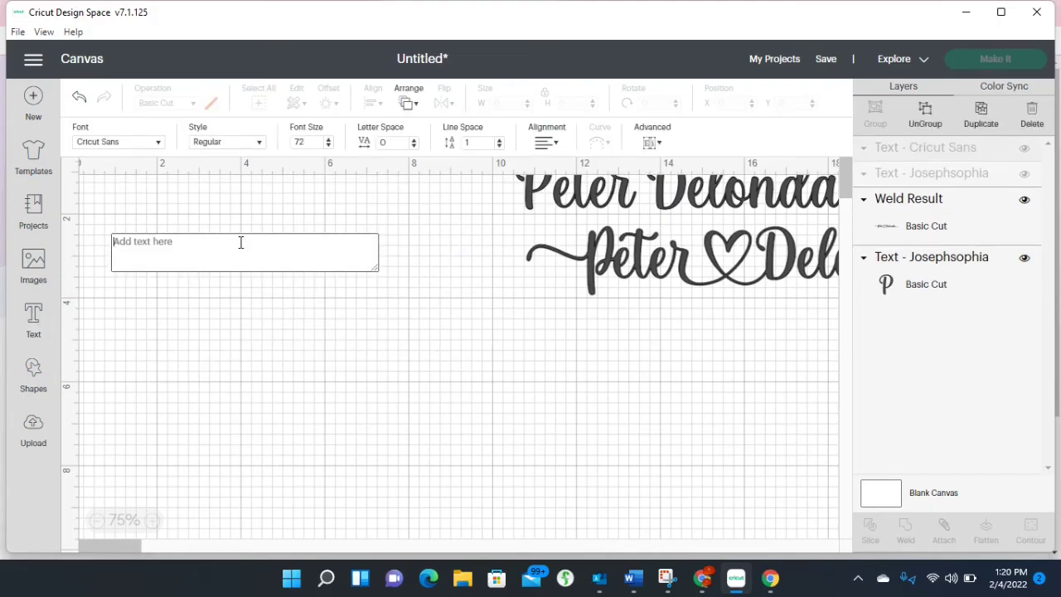
text(Madison)
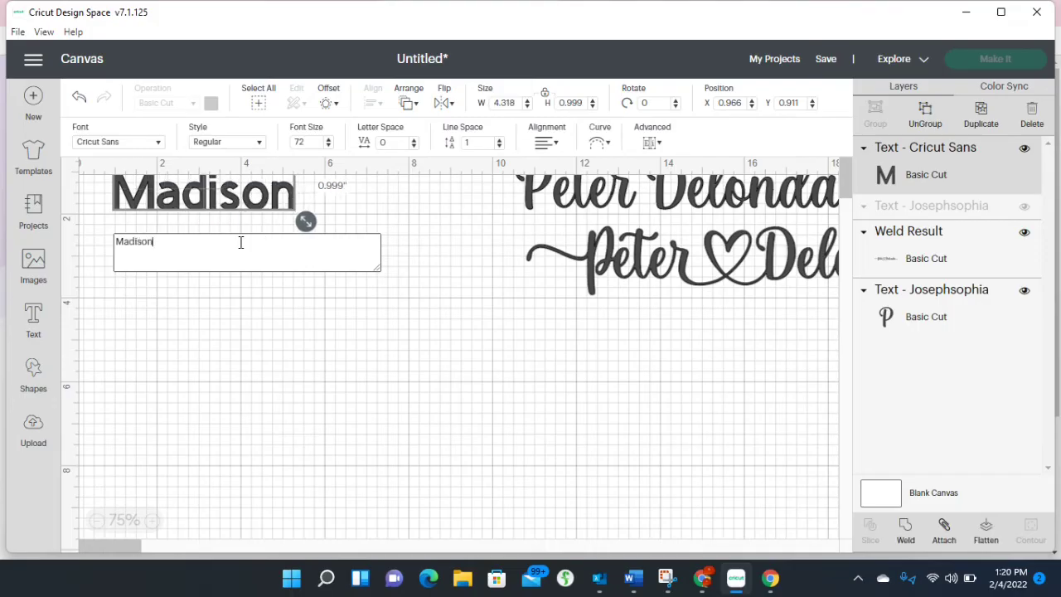
- Enlarge the new name text to 6.959 by 1.61 inches and place it at X 1.507, Y 2.772
click(197, 335)
drag(278, 212, 366, 324)
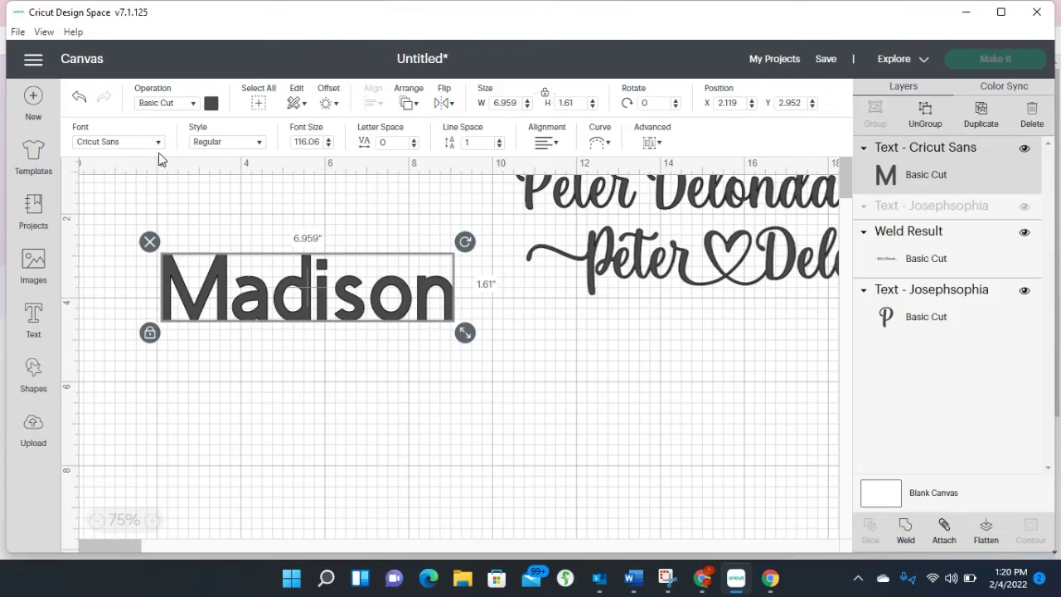
drag(342, 299, 312, 286)
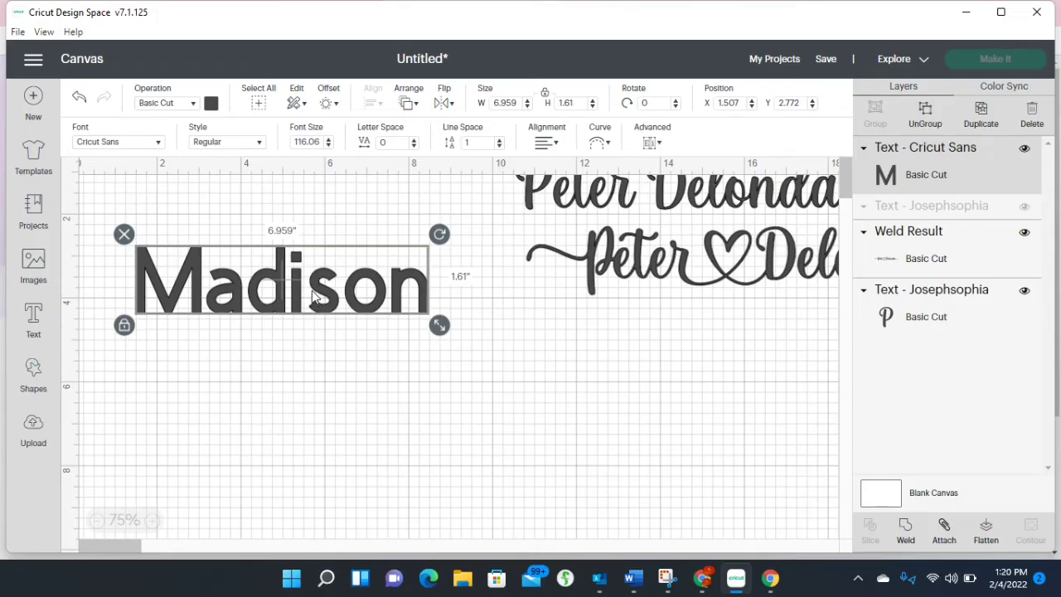
- Search the fonts for "christmas" and apply Christmas and Santona to the new name text
click(158, 145)
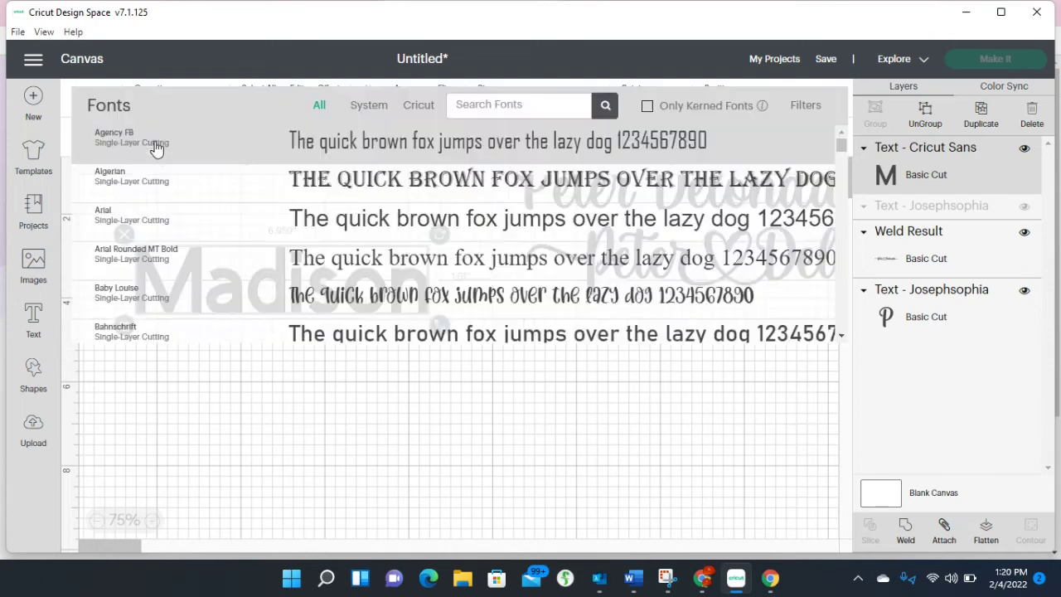
text(d)
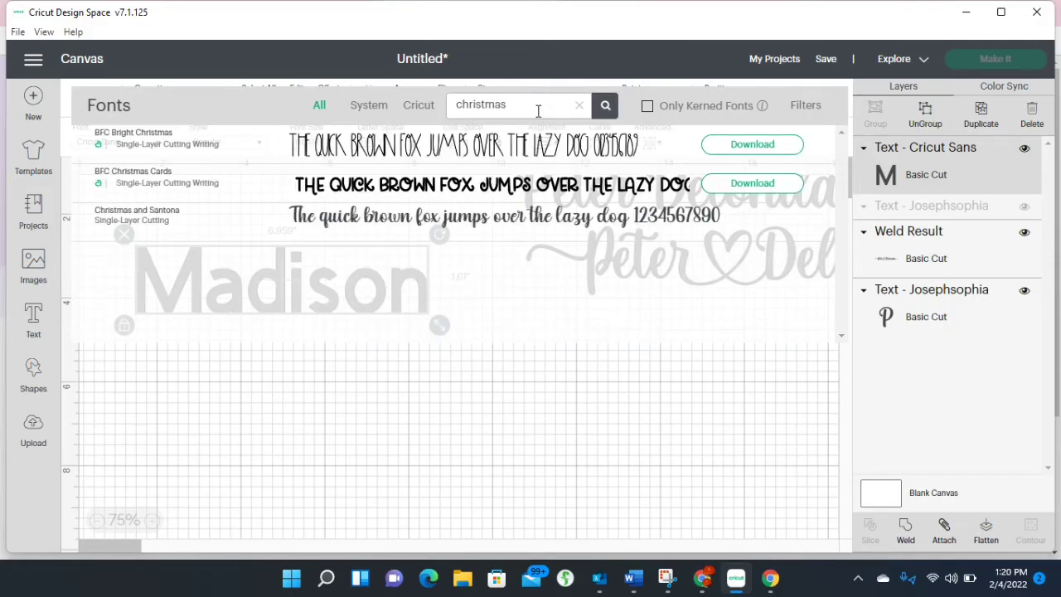
click(381, 223)
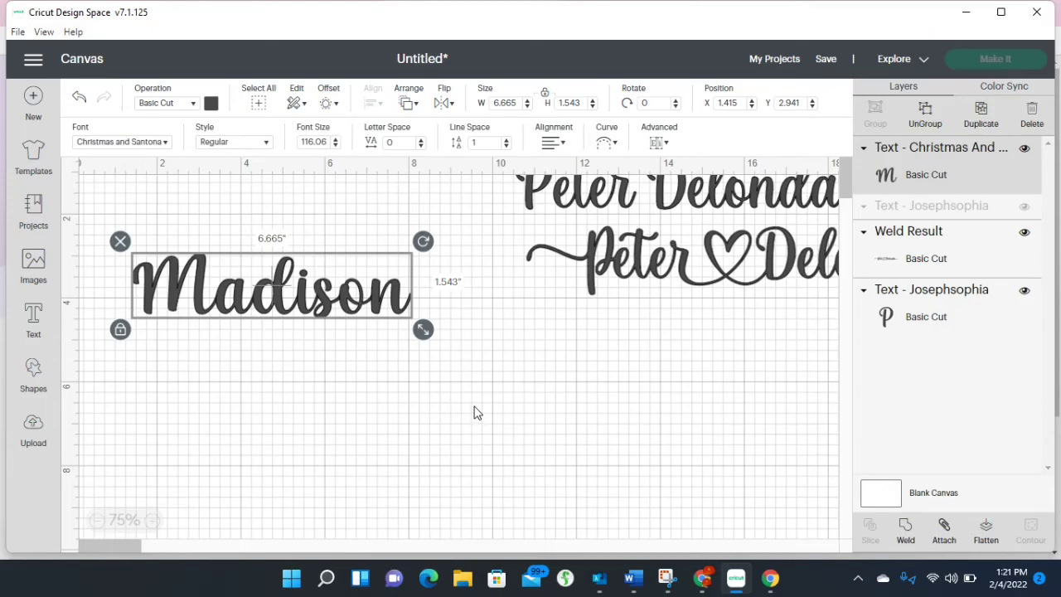
- Unlock the name text's proportions and stretch it to 9.399 by 2.891 inches at X 1.568, Y 3.511
drag(423, 329, 446, 349)
drag(284, 323, 287, 346)
click(128, 372)
drag(502, 372, 545, 409)
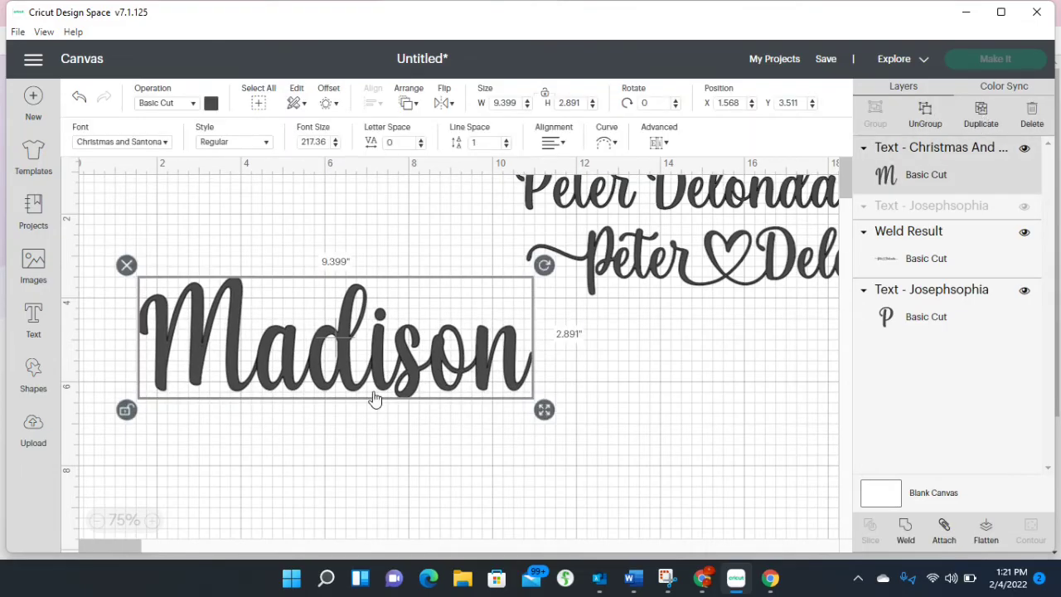
- Duplicate the stretched name text, move the copy to the right of the original, and select the original again
key(ctrl+d)
drag(376, 388, 912, 378)
click(459, 382)
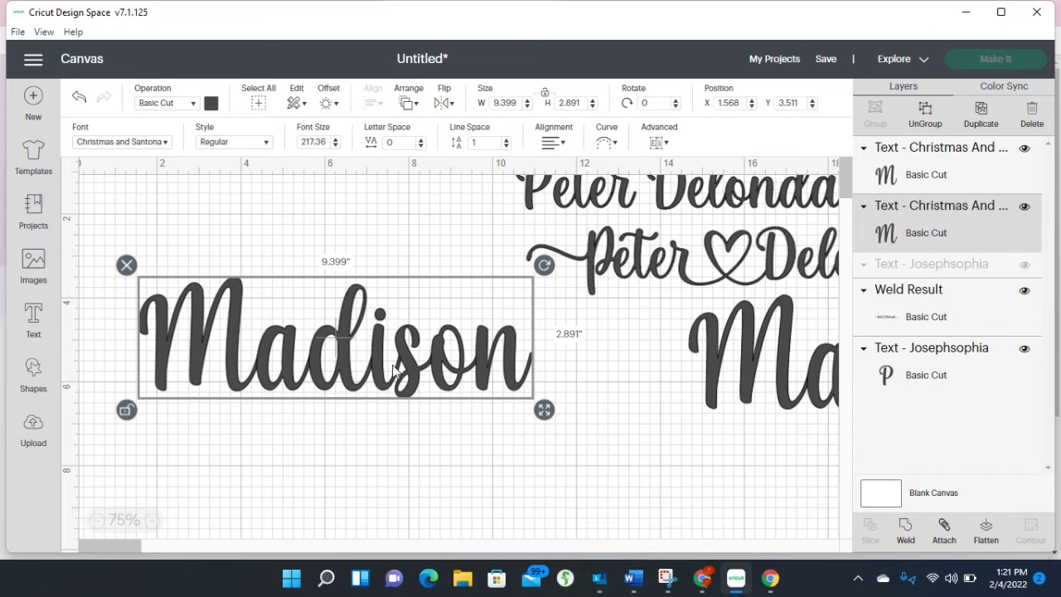
- Switch to Character Map UWP and examine the standard capital M (U+004D) in the Christmas and Santona font
click(604, 585)
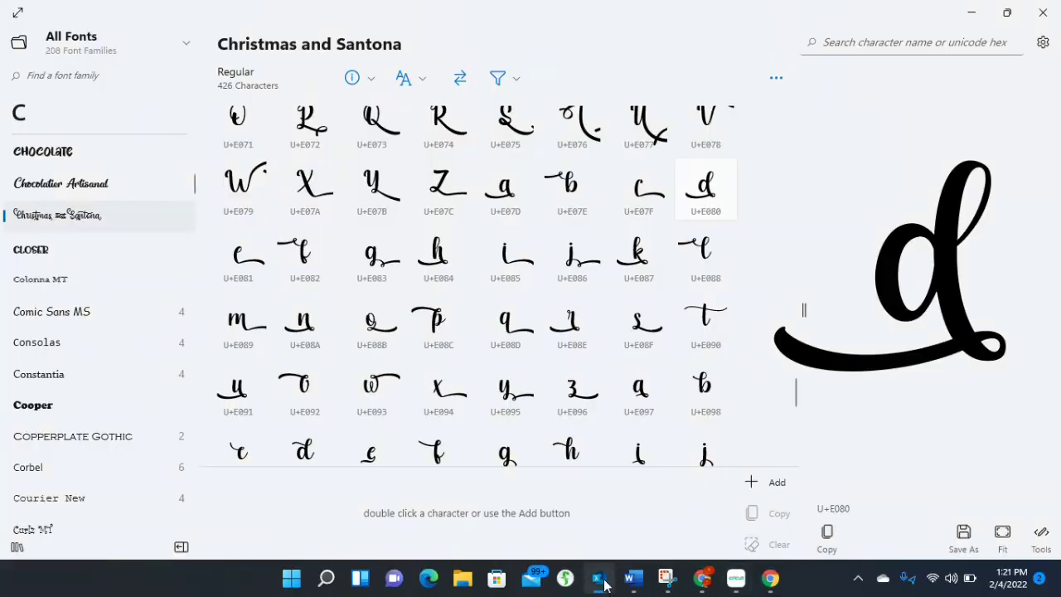
scroll(477, 290, up, 5)
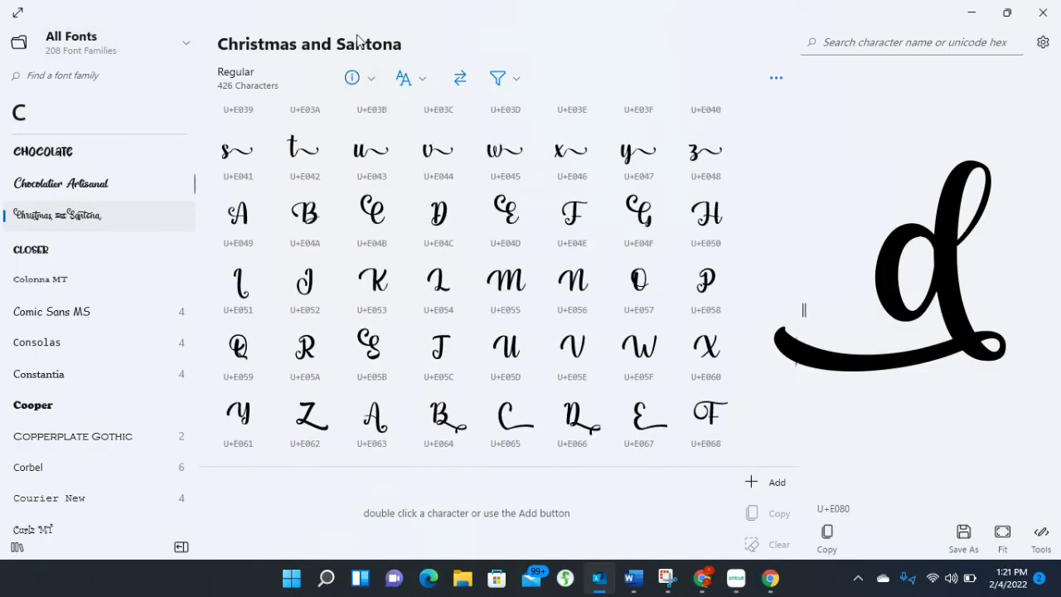
scroll(539, 292, up, 10)
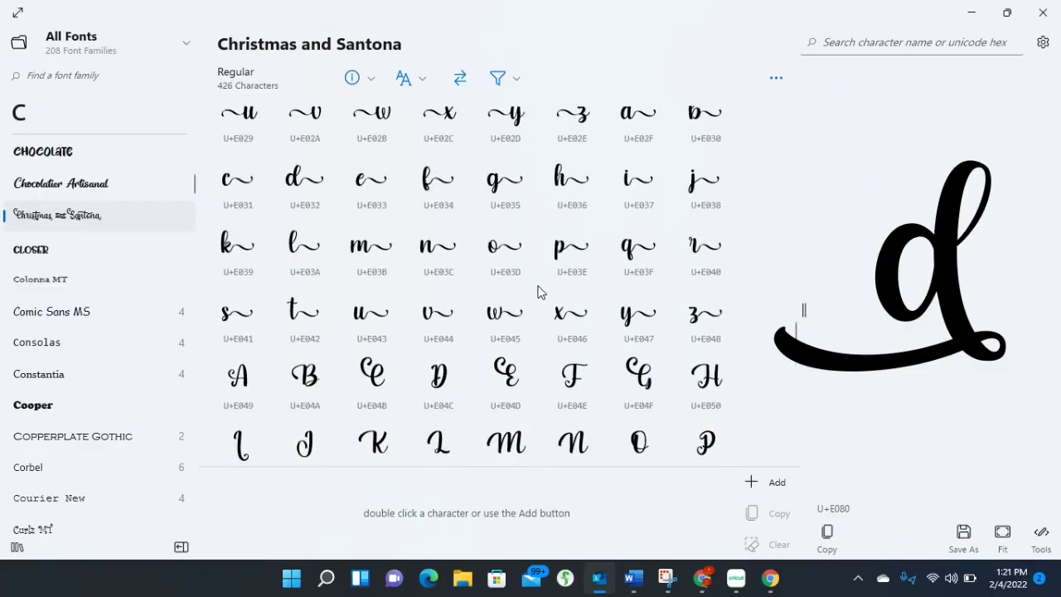
scroll(539, 290, up, 3)
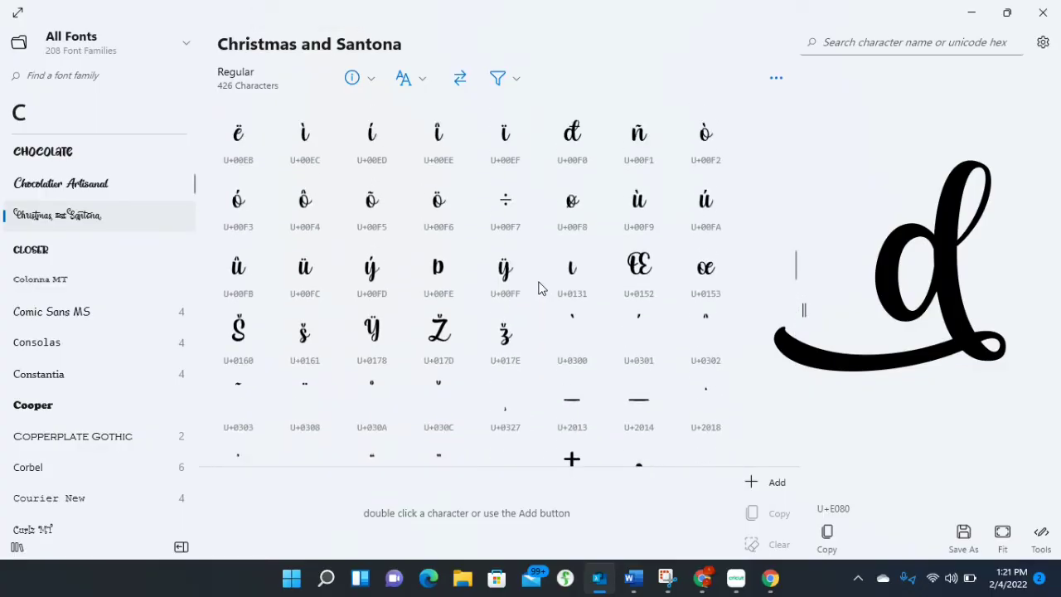
scroll(539, 284, up, 6)
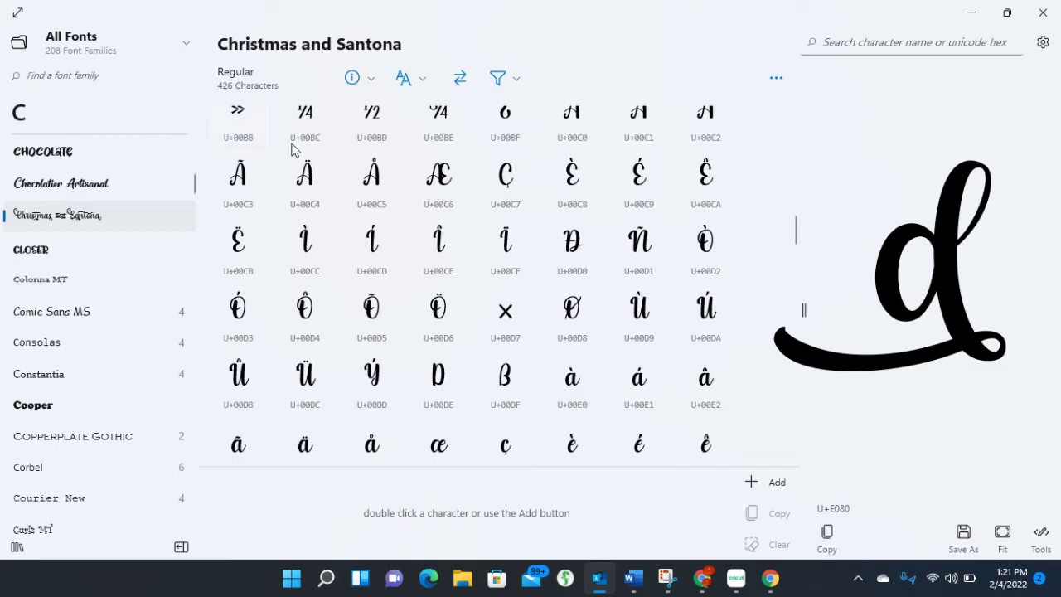
scroll(505, 301, up, 13)
scroll(504, 301, up, 5)
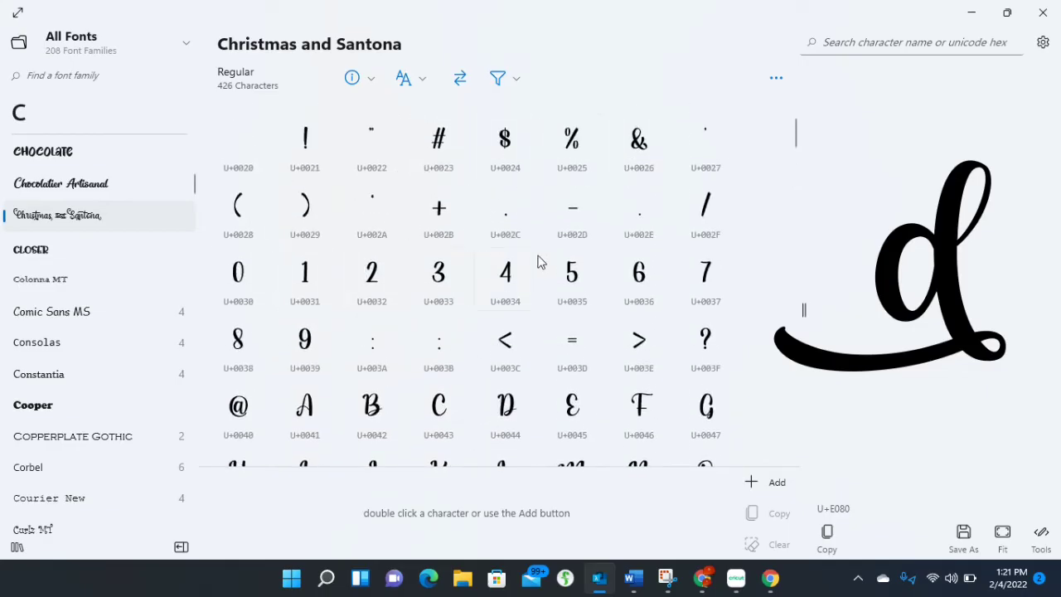
scroll(397, 413, down, 2)
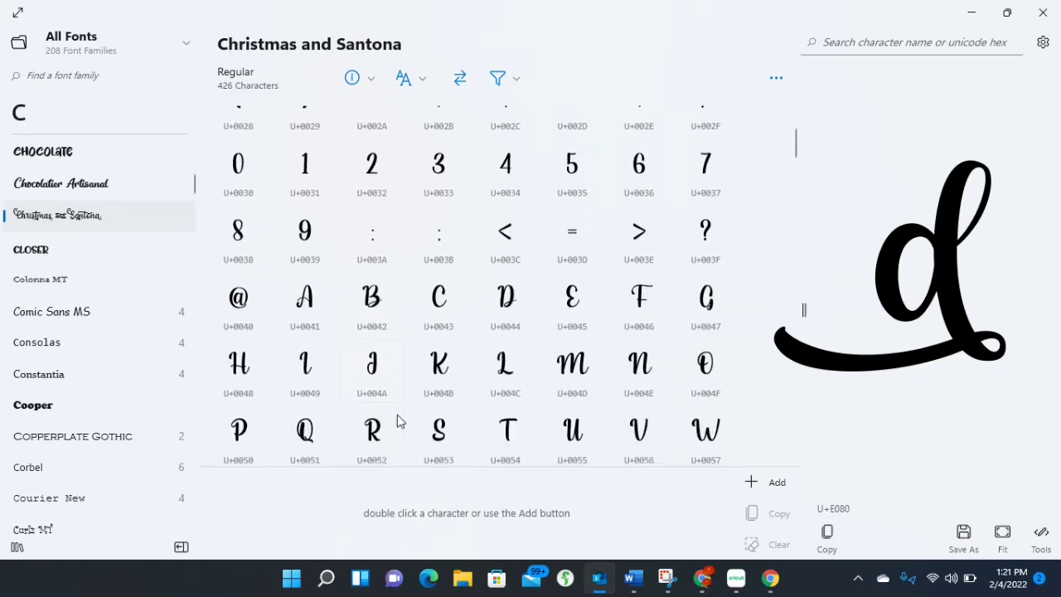
click(572, 373)
- Examine the Christmas and Santona glyphs from the standard lowercase letters through the ligatures to the leading-swash and trailing-swash letters
scroll(572, 374, down, 2)
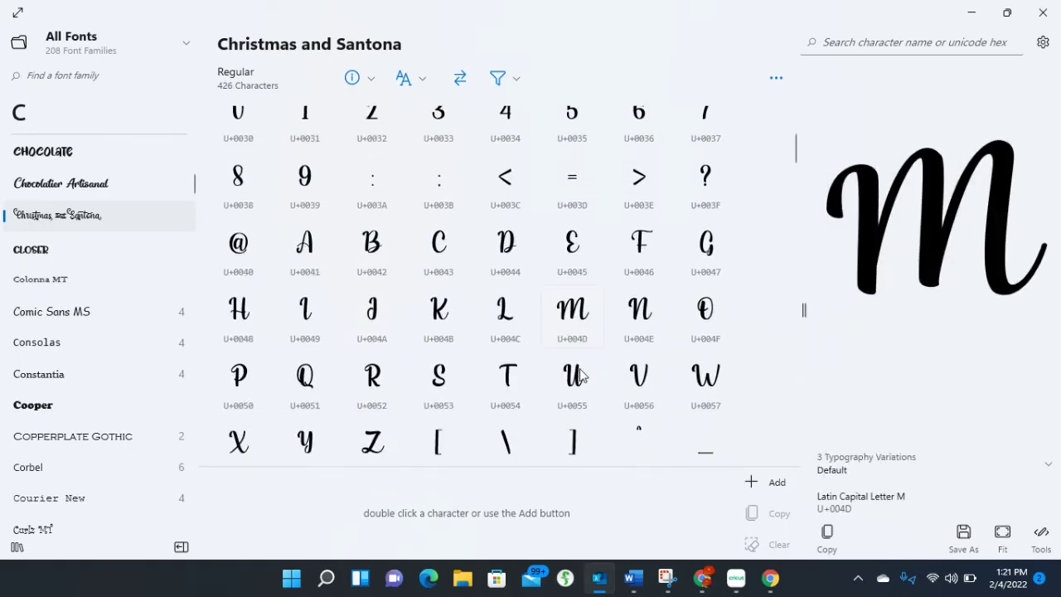
scroll(581, 372, down, 3)
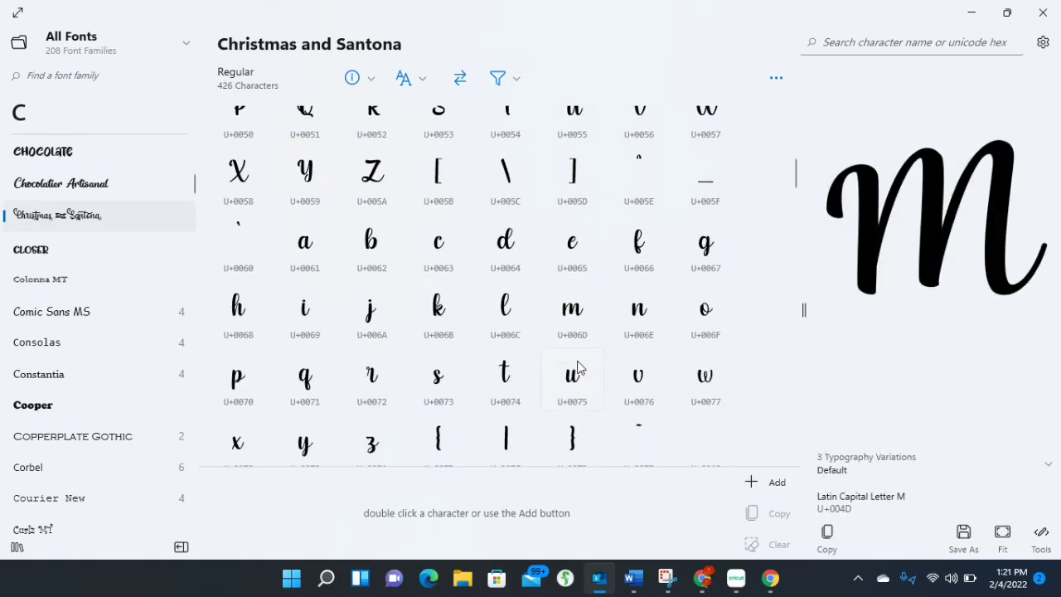
scroll(403, 265, down, 3)
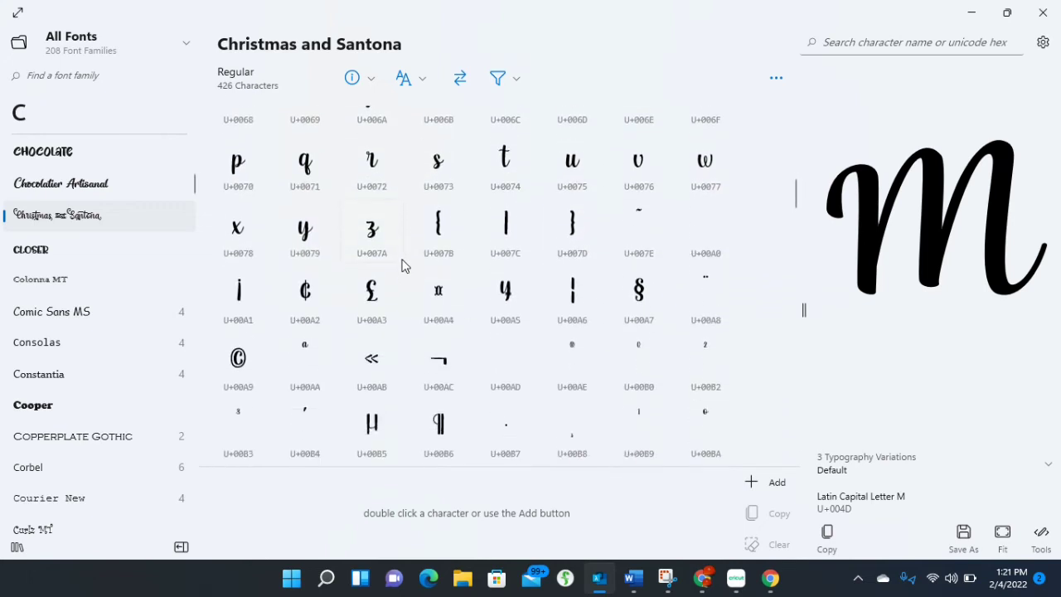
scroll(574, 327, down, 4)
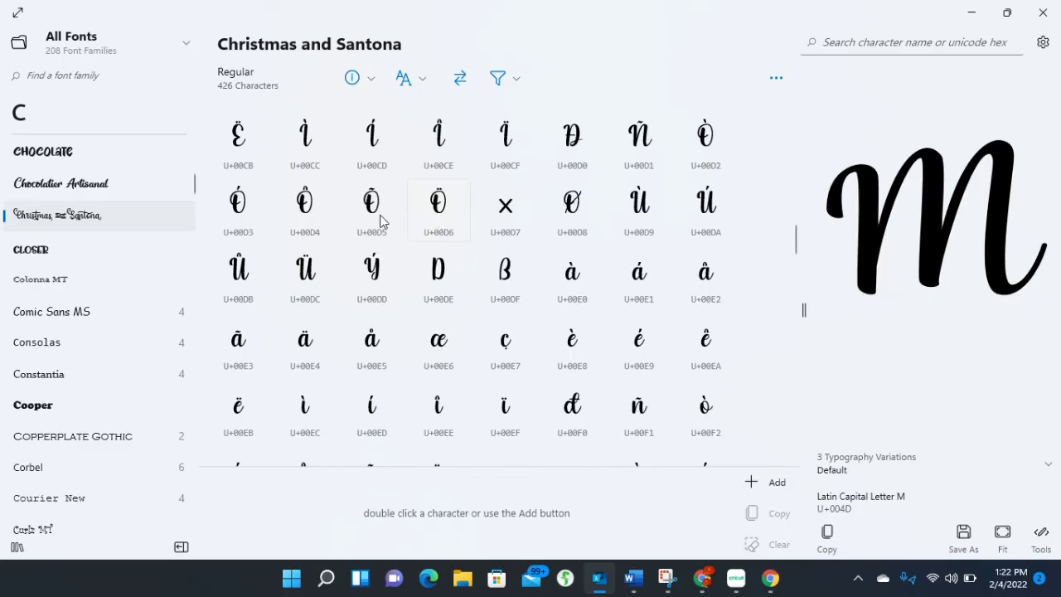
scroll(588, 213, down, 1)
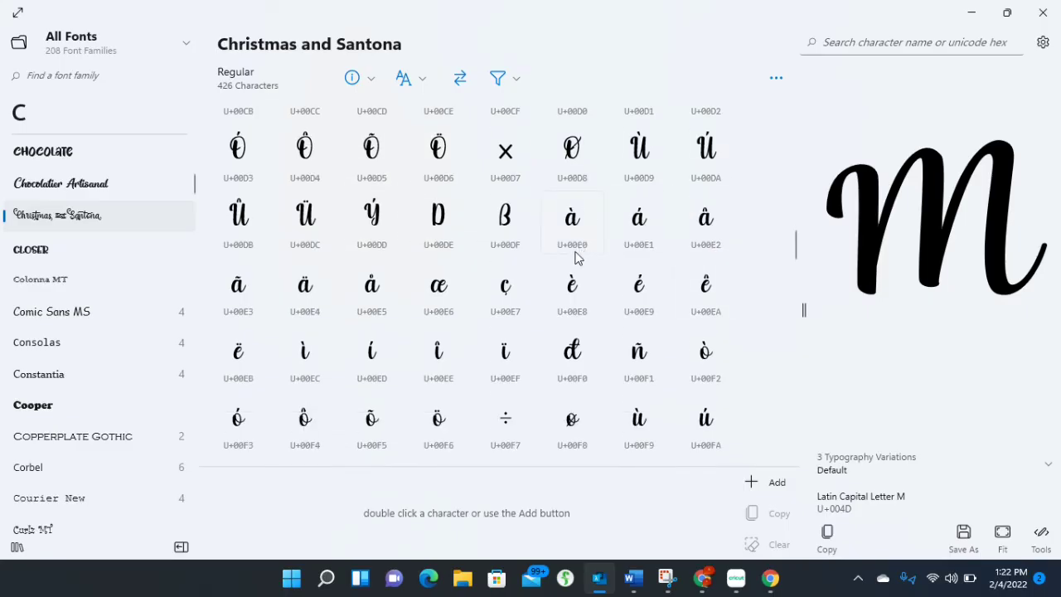
scroll(277, 257, down, 2)
scroll(523, 302, down, 2)
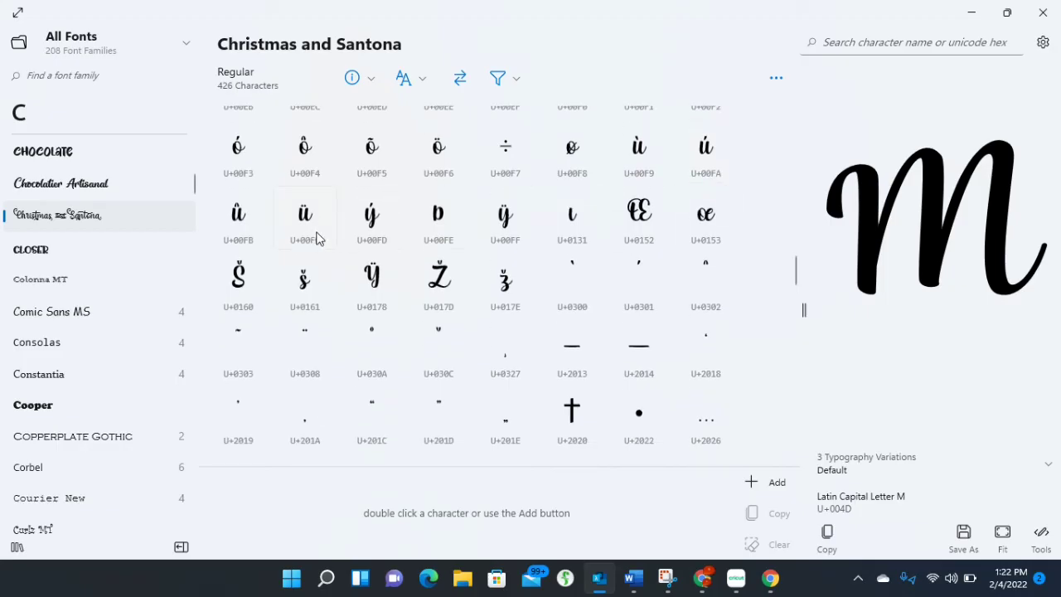
scroll(406, 263, down, 1)
scroll(406, 263, down, 3)
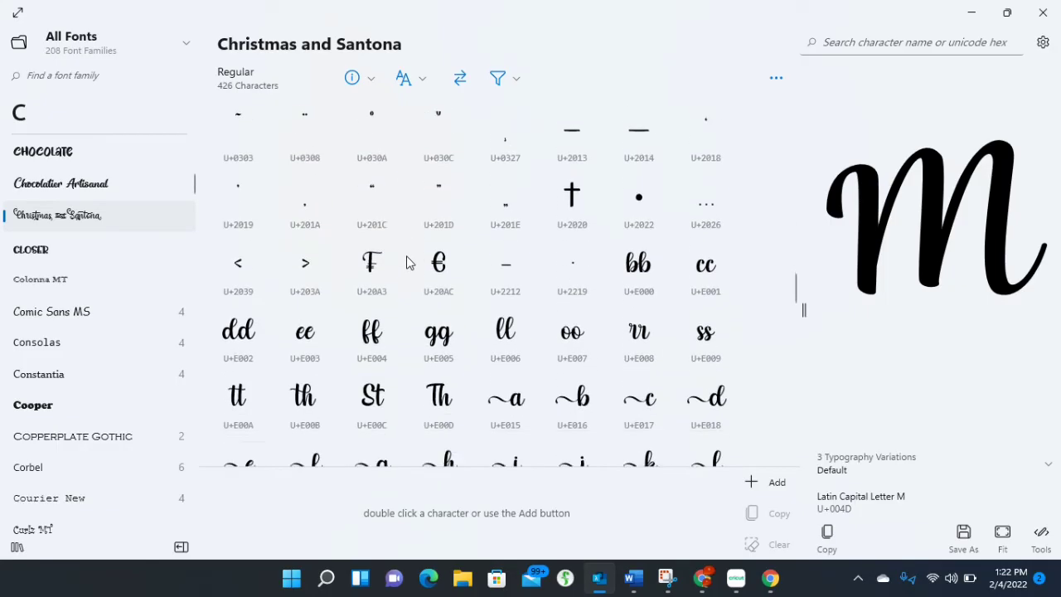
scroll(331, 296, down, 1)
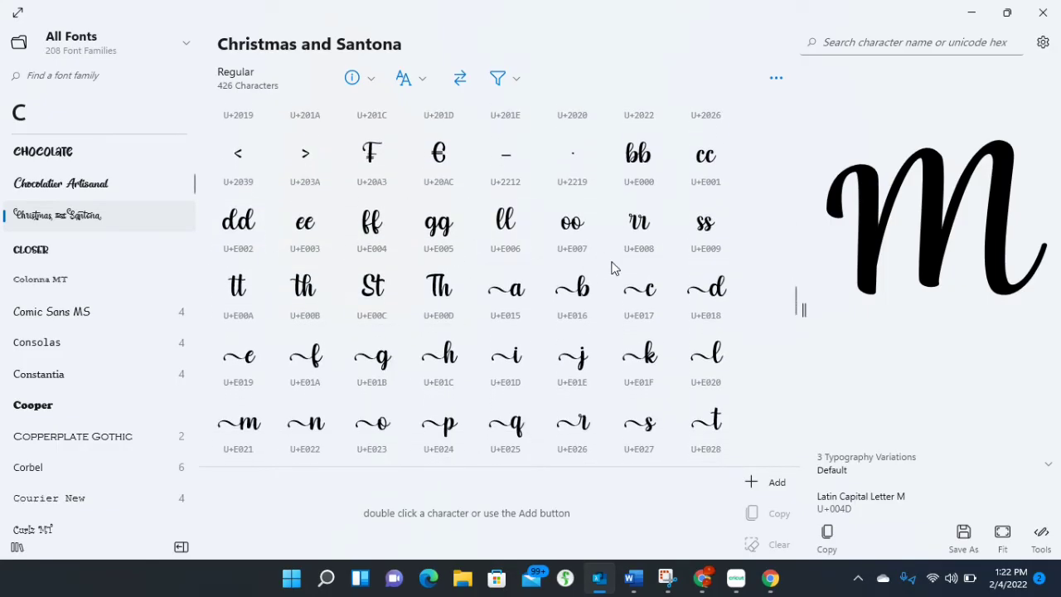
scroll(611, 268, down, 1)
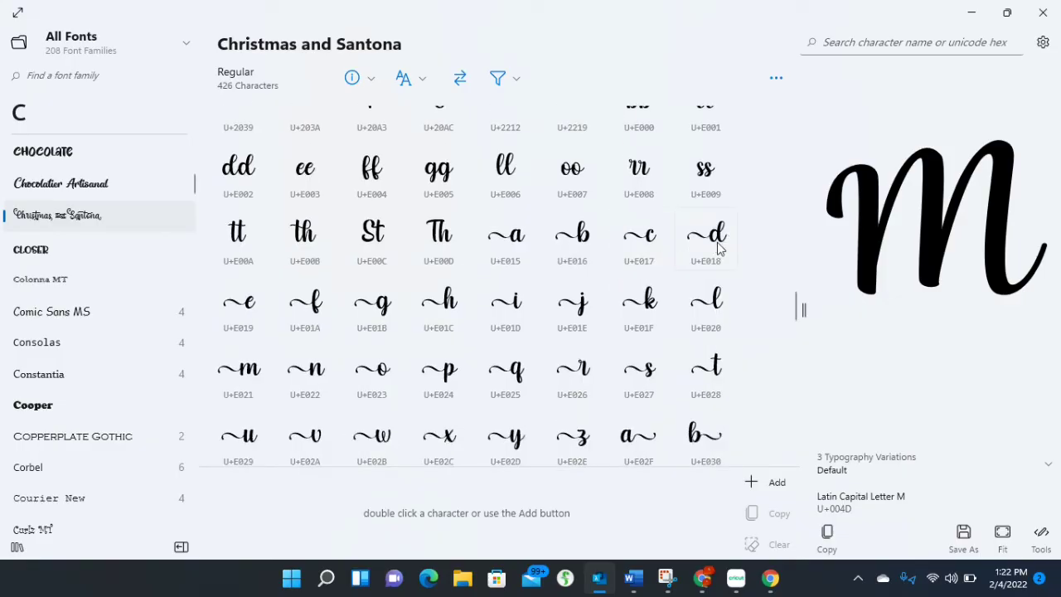
scroll(720, 199, down, 1)
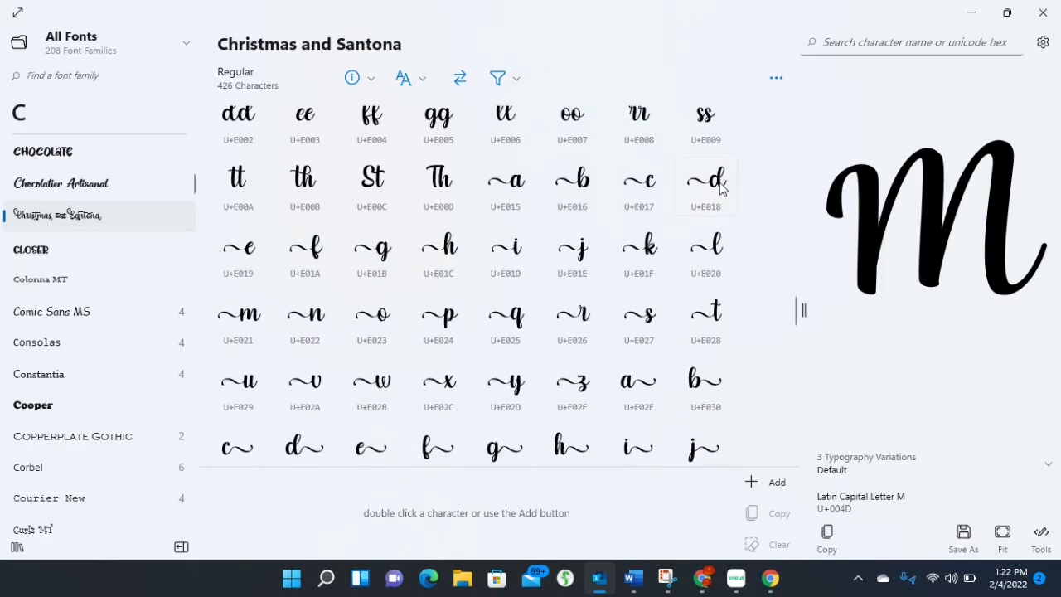
scroll(720, 193, down, 1)
scroll(320, 335, down, 1)
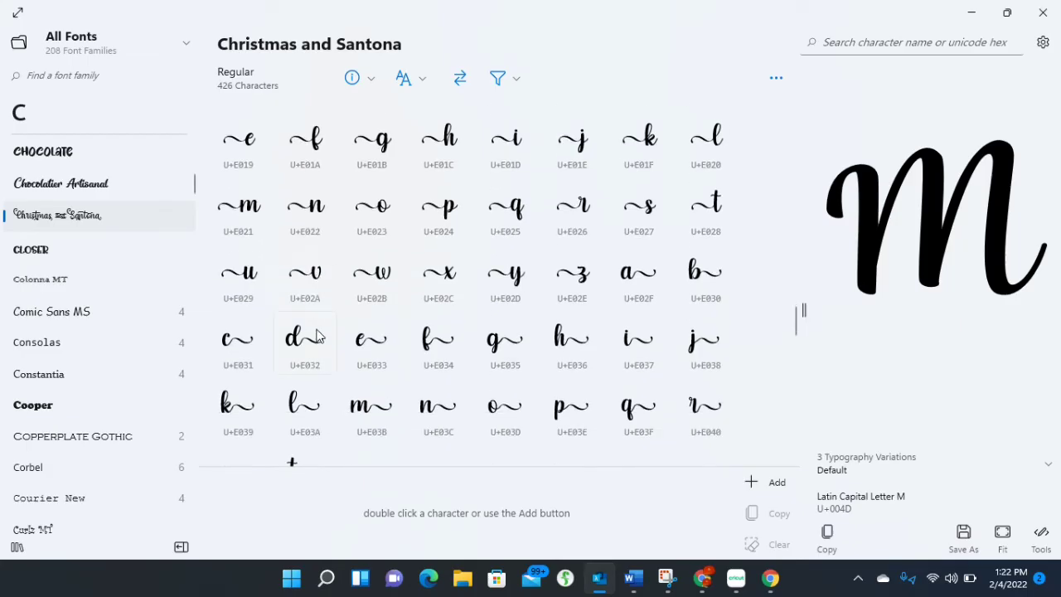
scroll(570, 257, down, 3)
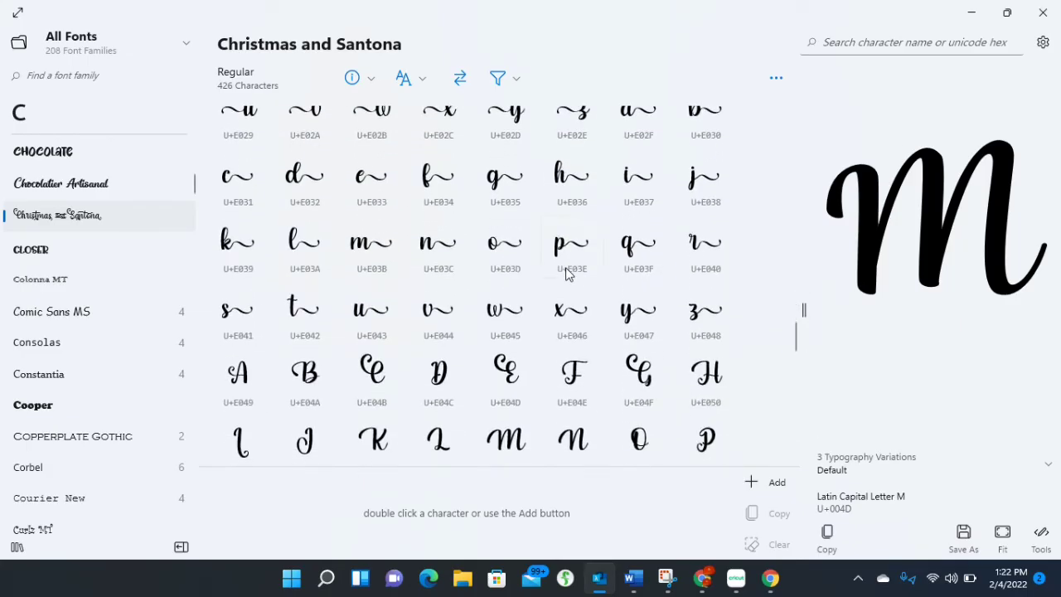
- Copy the lowercase n with the trailing swash (U+E03C) and switch back to Cricut Design Space
click(432, 193)
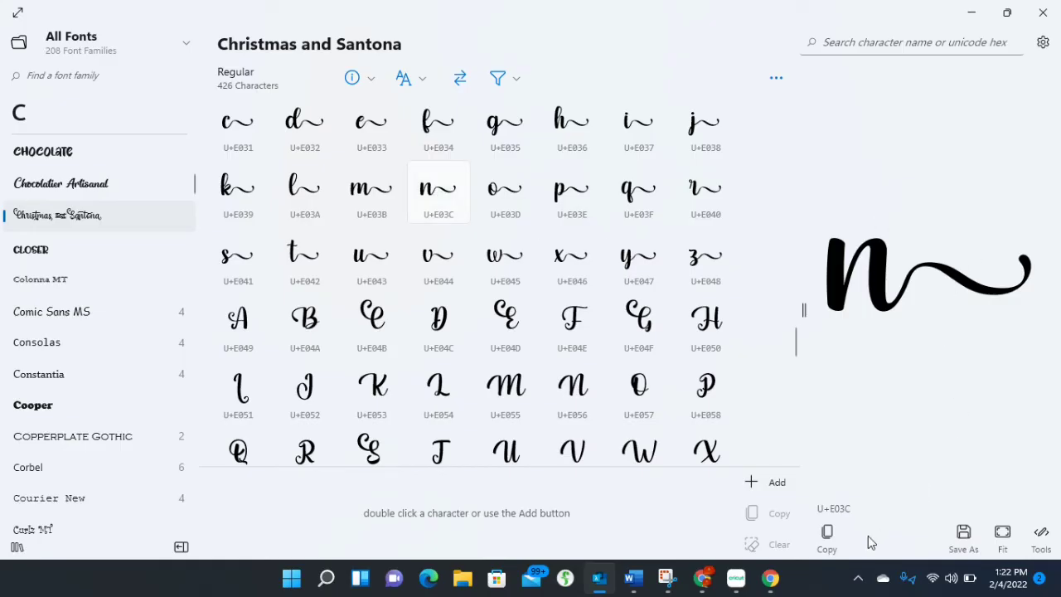
click(828, 533)
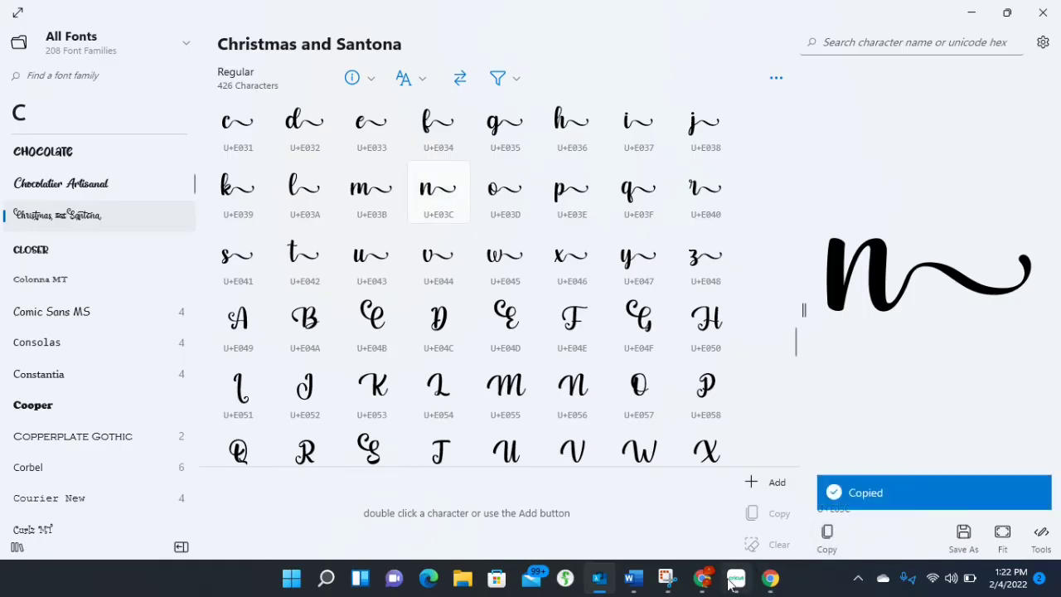
click(732, 583)
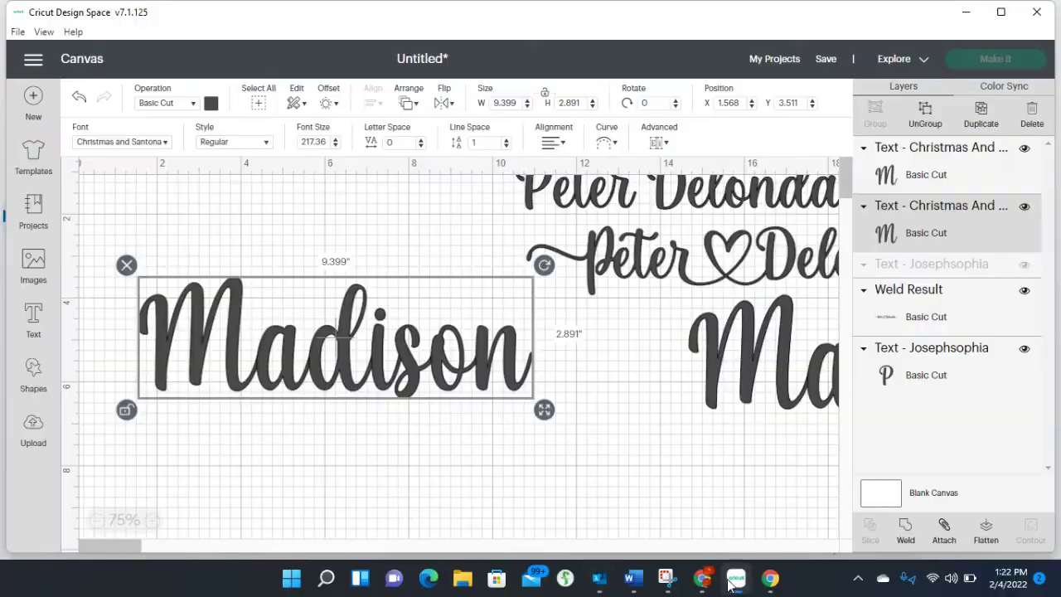
- Replace the final n of the original name text with the copied swash n and move the text to X 1.693, Y 4.302
double_click(495, 349)
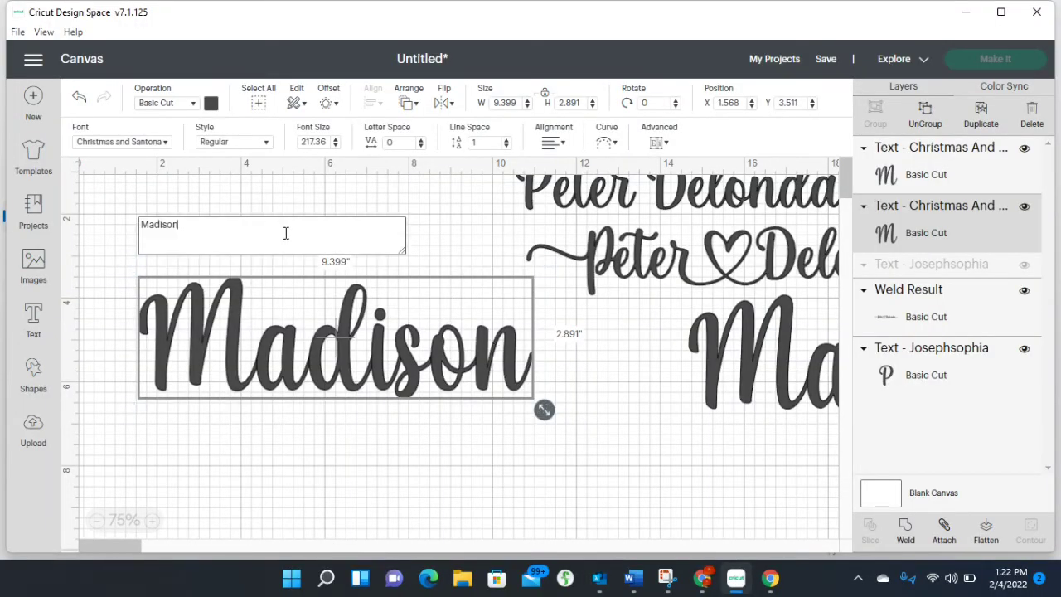
key(BackSpace)
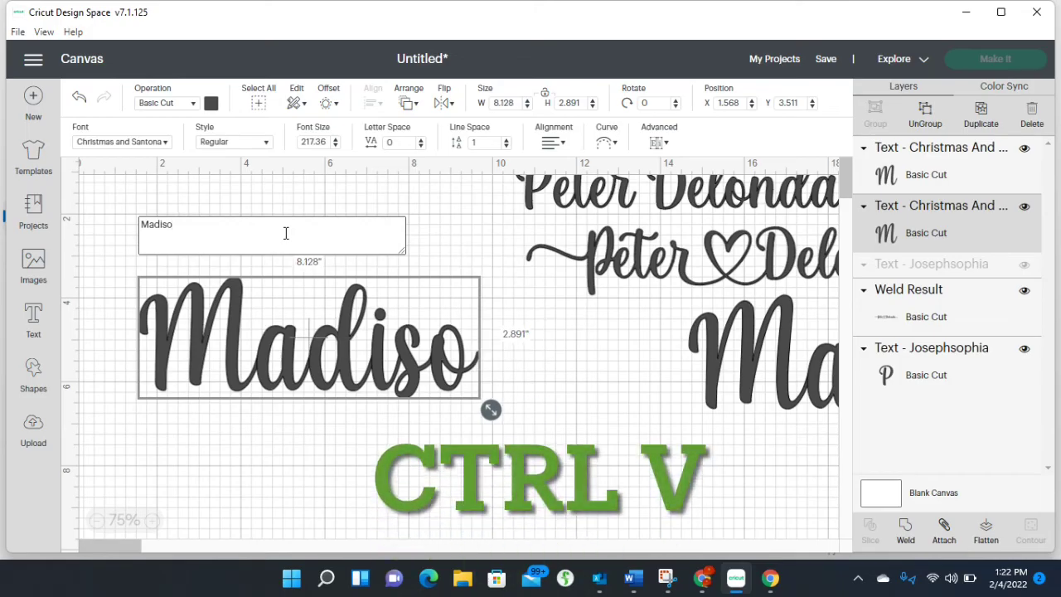
key(ctrl+v)
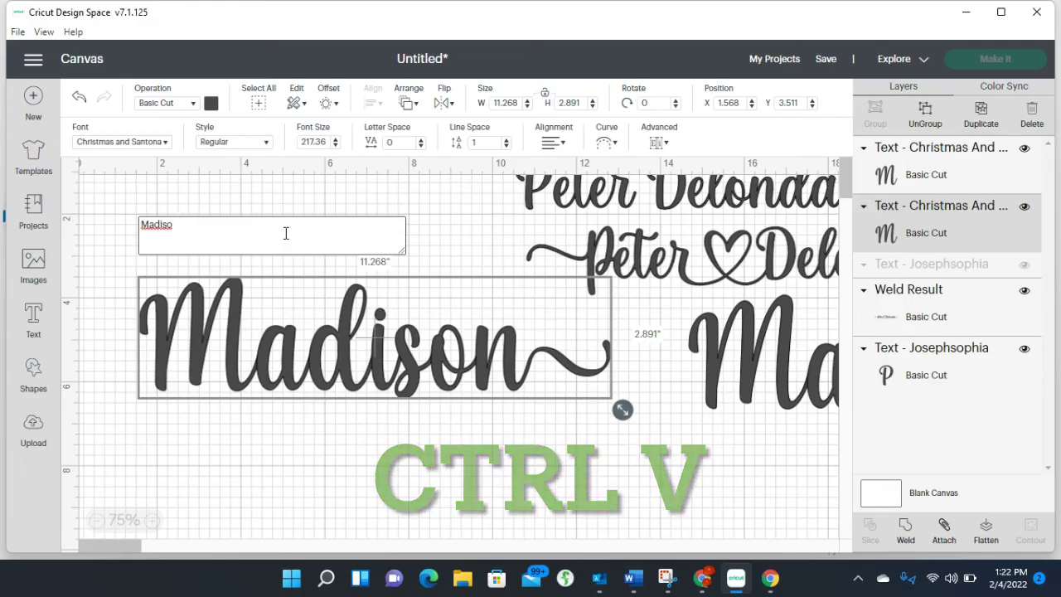
click(444, 423)
click(524, 373)
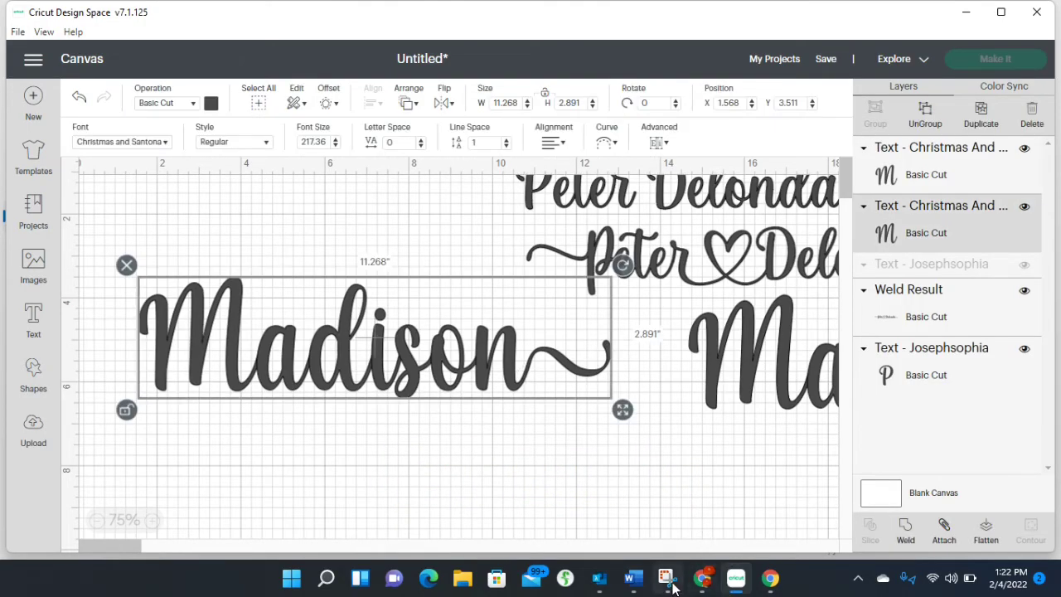
drag(404, 366, 408, 397)
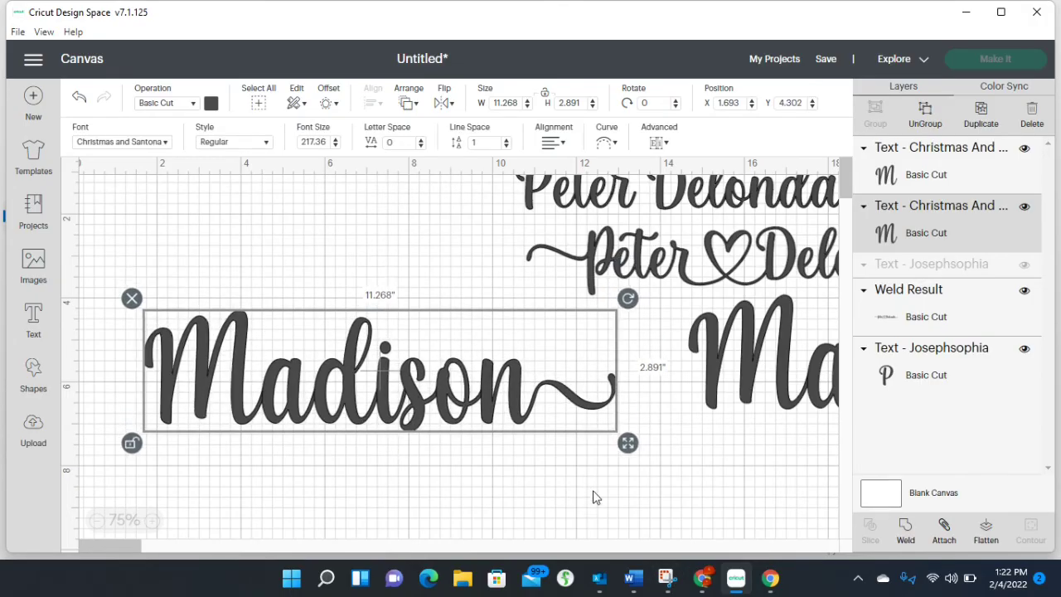
- Switch to Character Map UWP and examine the alternate capital M glyphs U+E055 and U+E06F
click(600, 583)
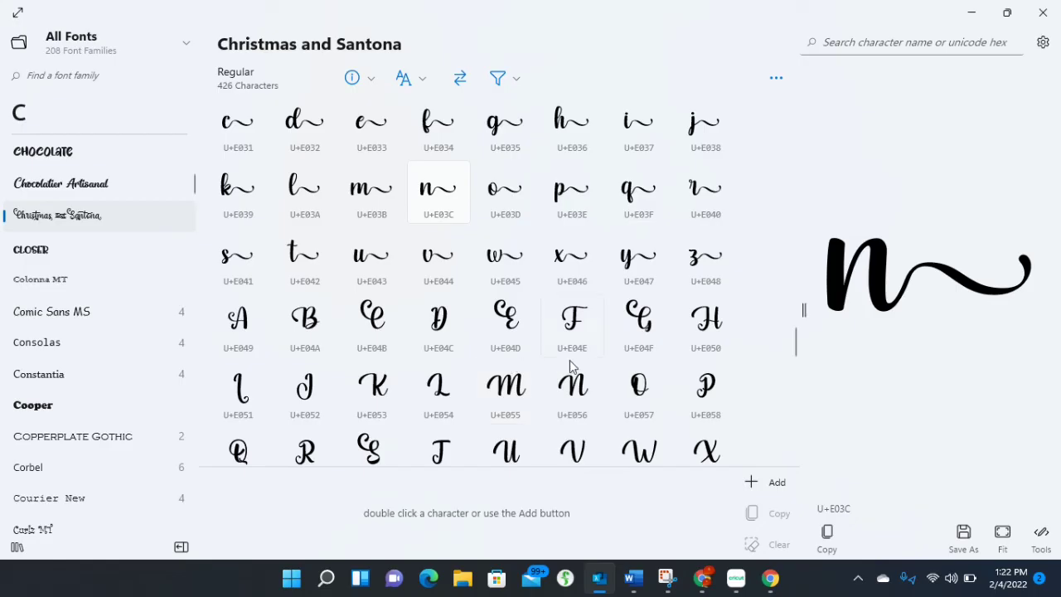
click(511, 406)
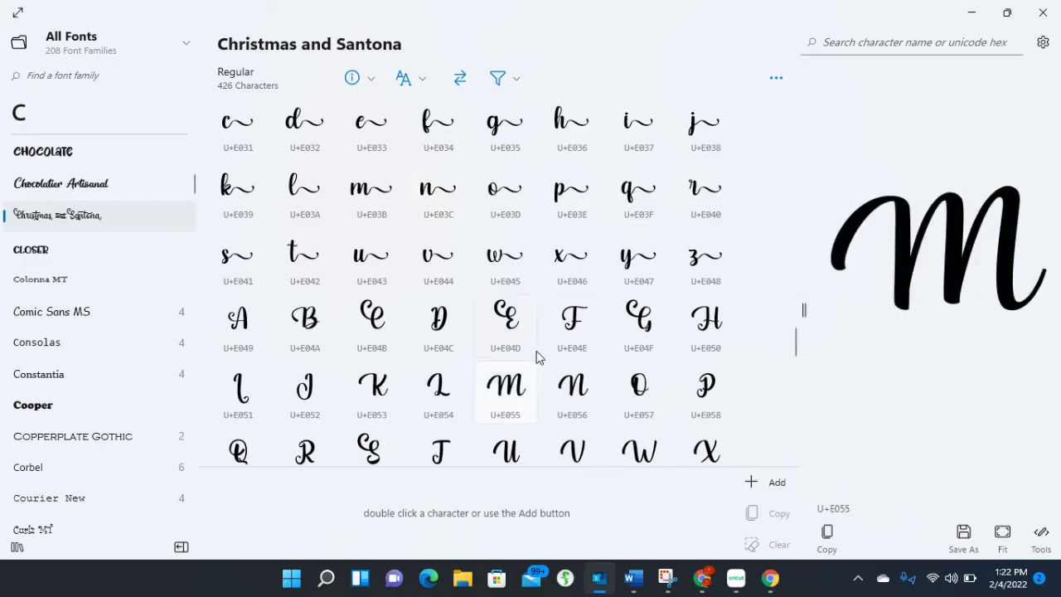
scroll(537, 358, down, 1)
scroll(538, 354, down, 3)
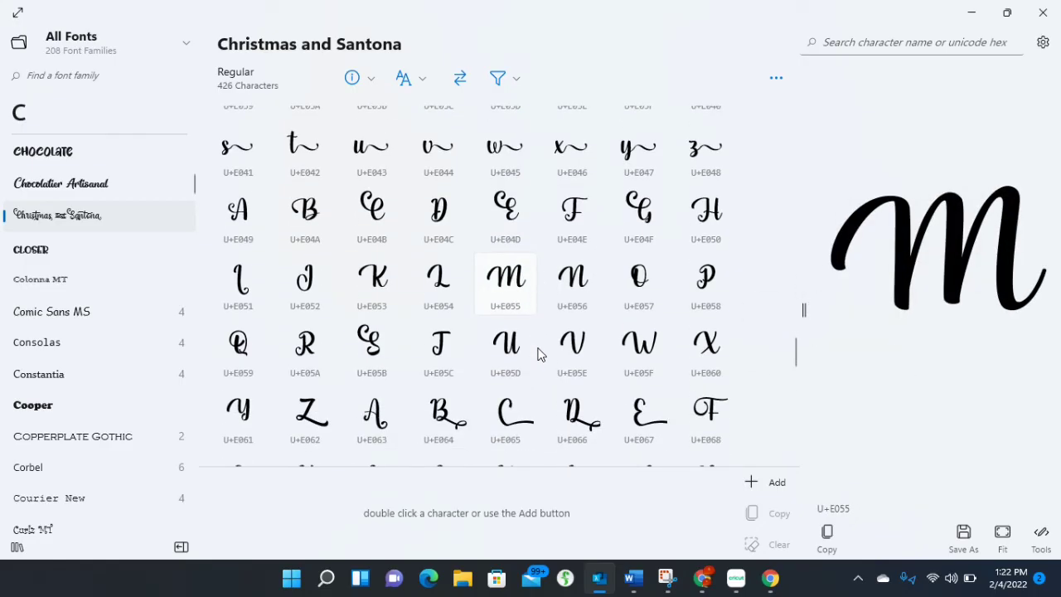
scroll(538, 354, down, 1)
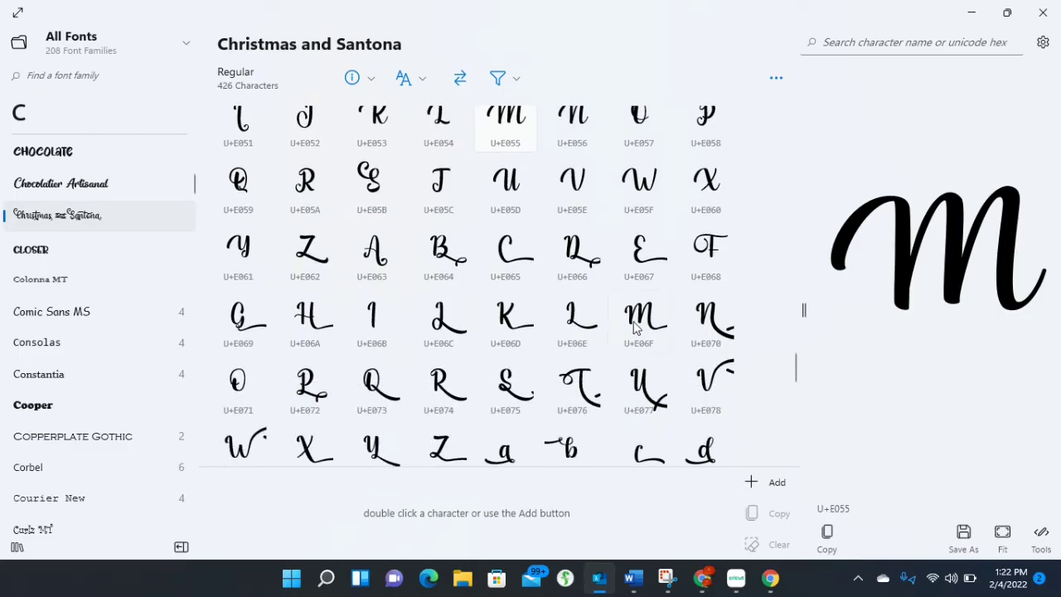
click(637, 318)
- Copy the lowercase d with the underline swash (U+E080) and switch back to Cricut Design Space
scroll(637, 317, down, 4)
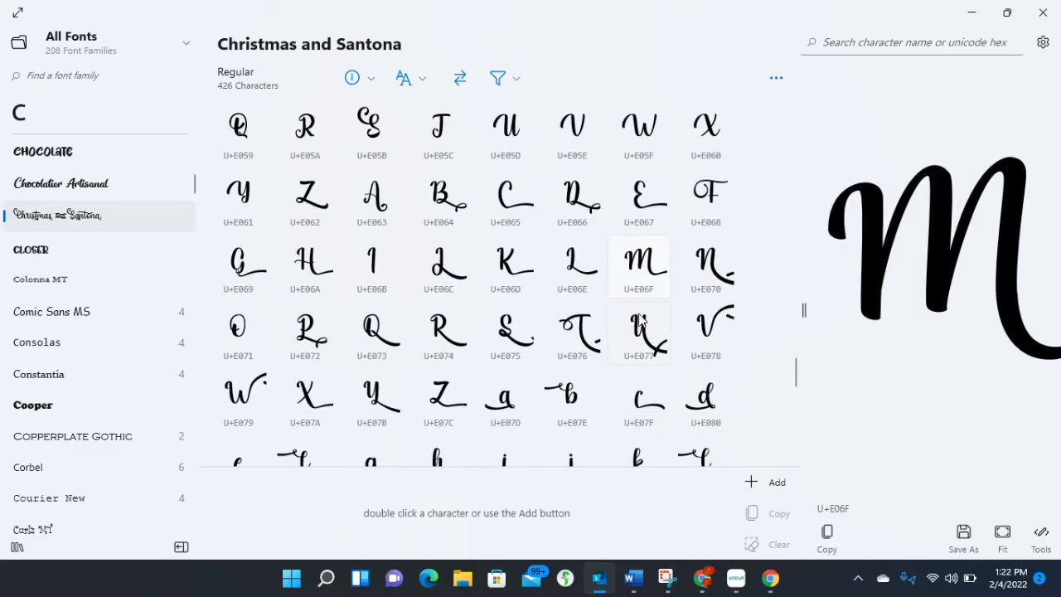
scroll(639, 319, down, 1)
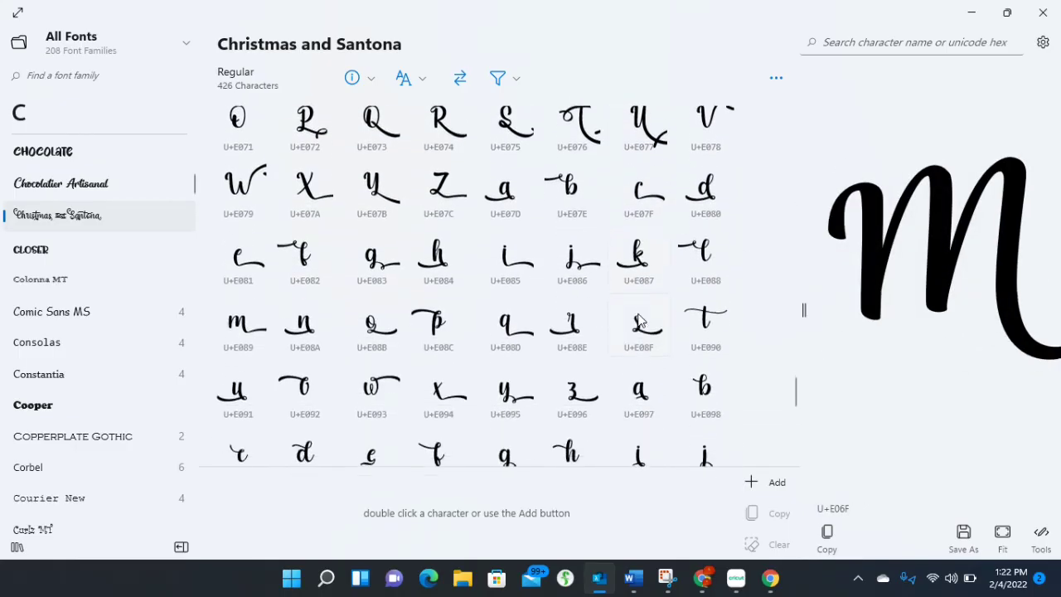
scroll(639, 319, down, 1)
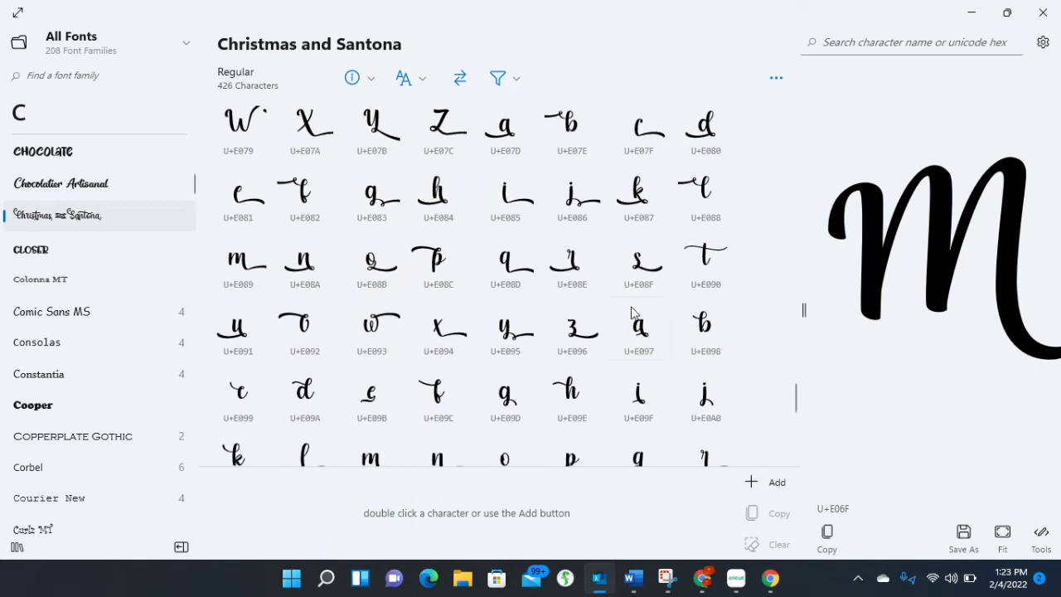
click(719, 128)
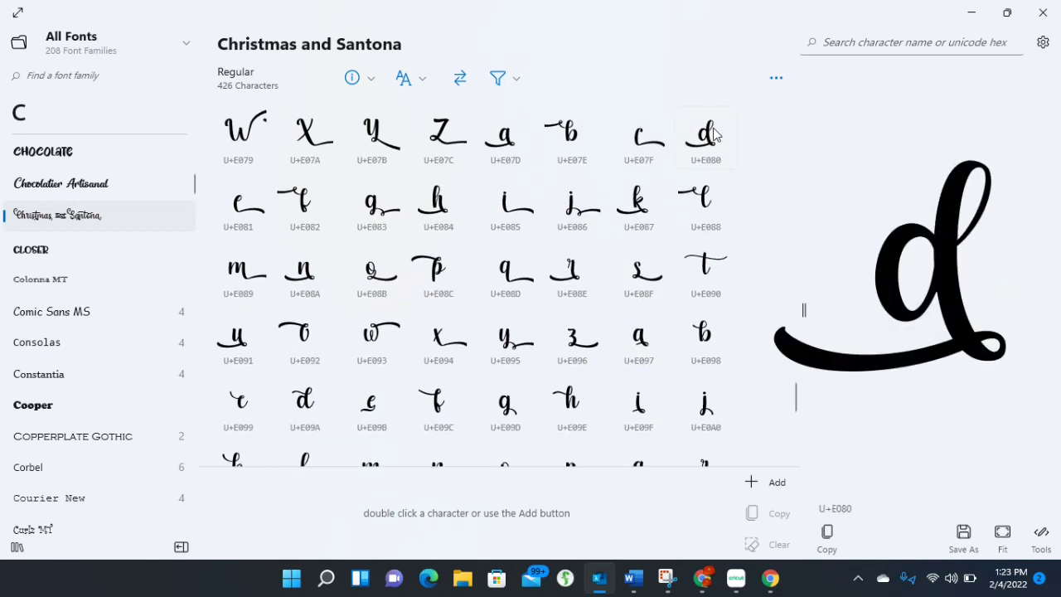
click(829, 532)
click(737, 578)
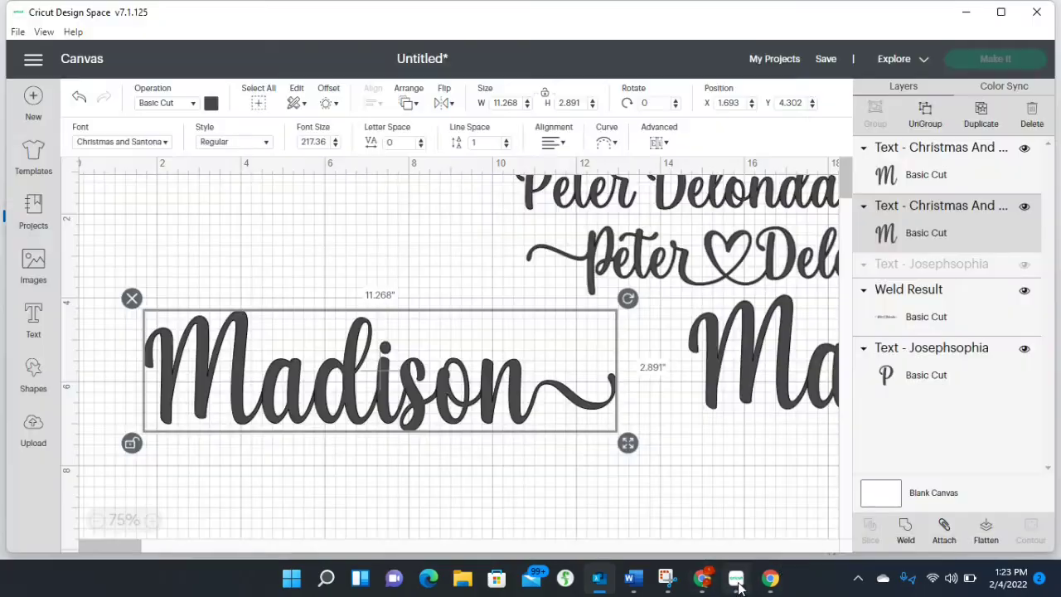
- Replace the plain d in the edited name text with the copied swash d
double_click(335, 398)
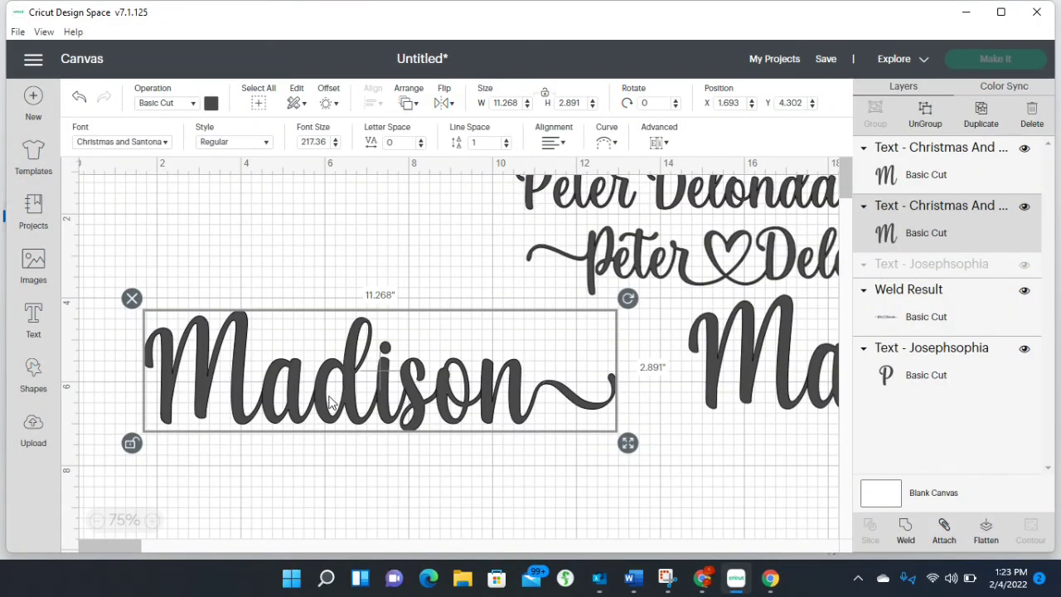
click(168, 267)
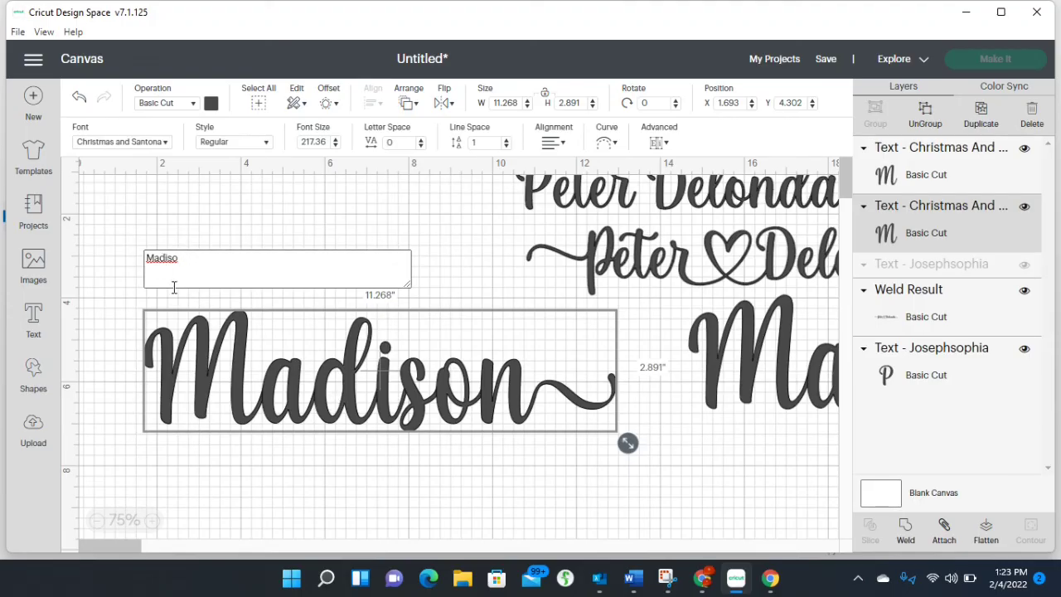
key(BackSpace)
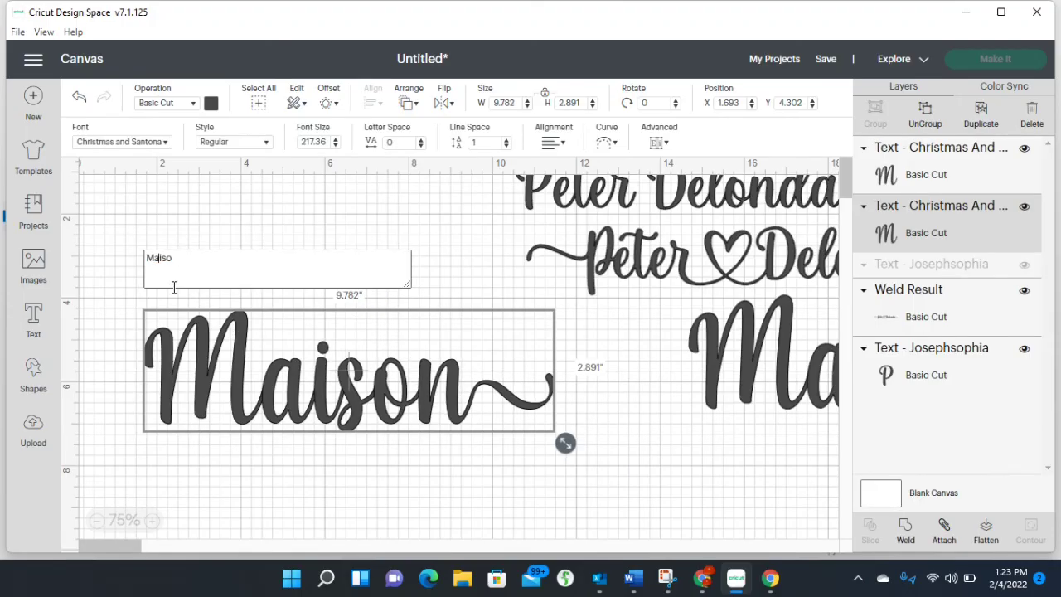
text(d)
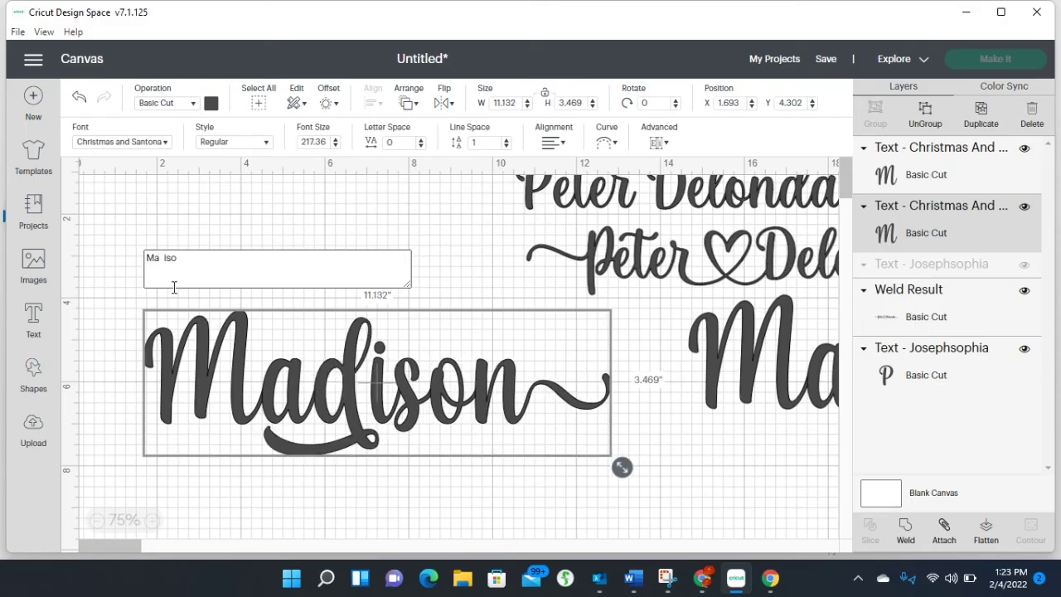
click(421, 483)
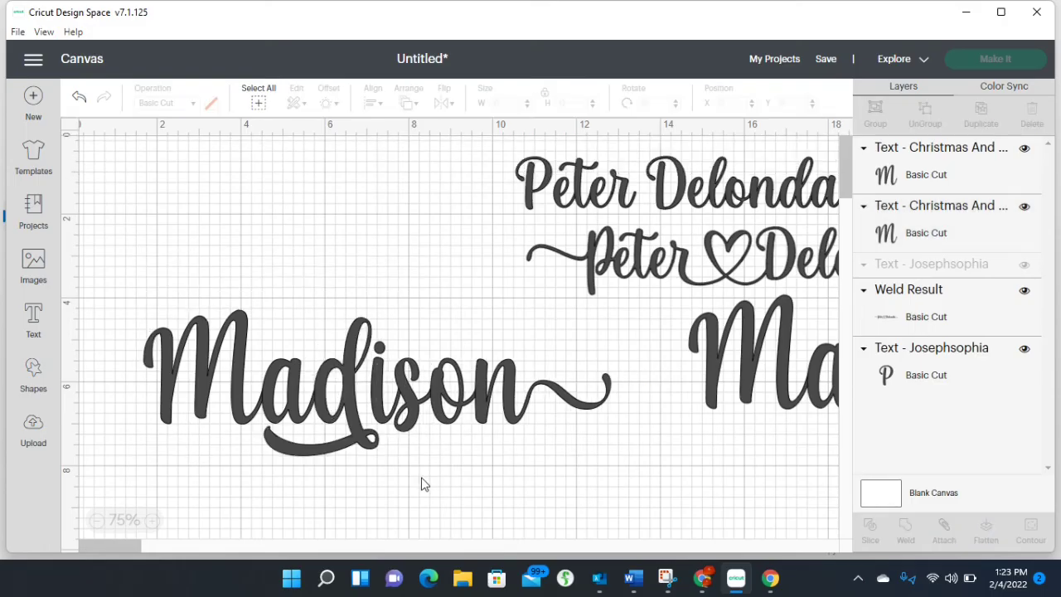
click(409, 406)
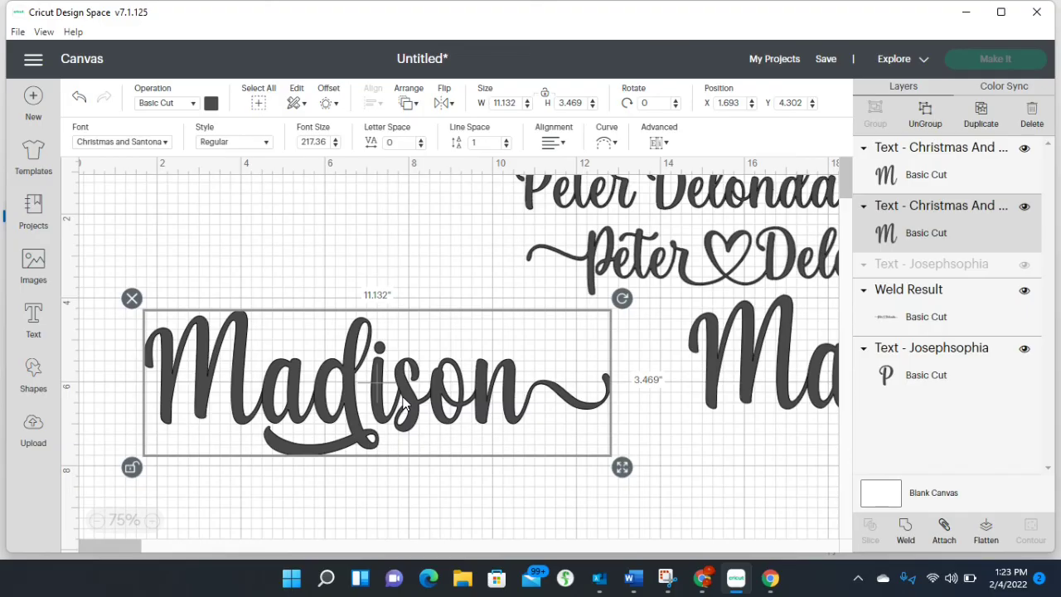
- Switch to Character Map UWP and examine the remaining Christmas and Santona alternates, from the swash lowercase letters to the final ligatures
click(603, 583)
scroll(606, 316, down, 1)
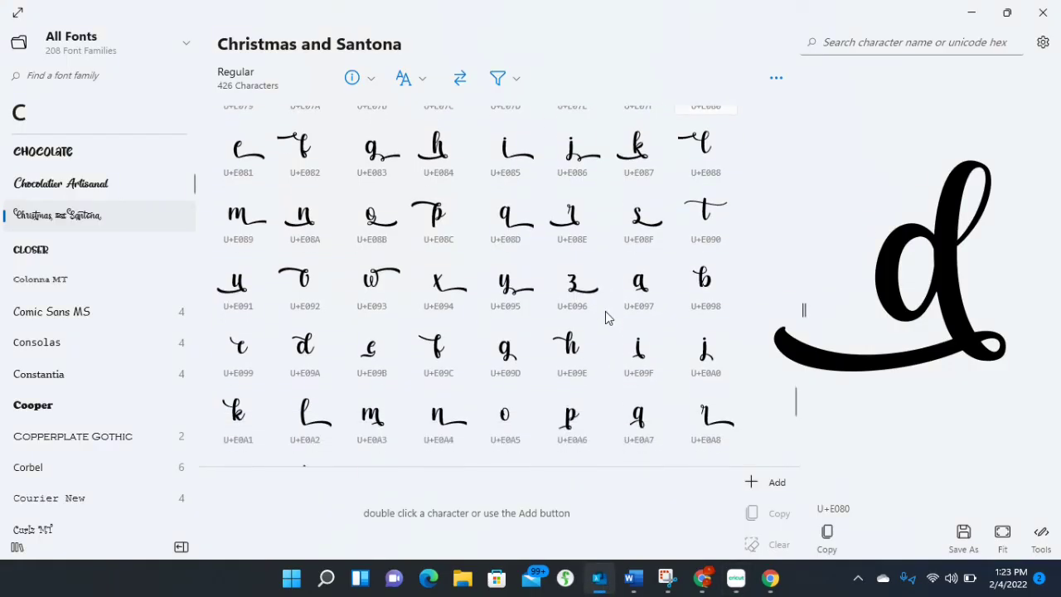
scroll(606, 315, down, 3)
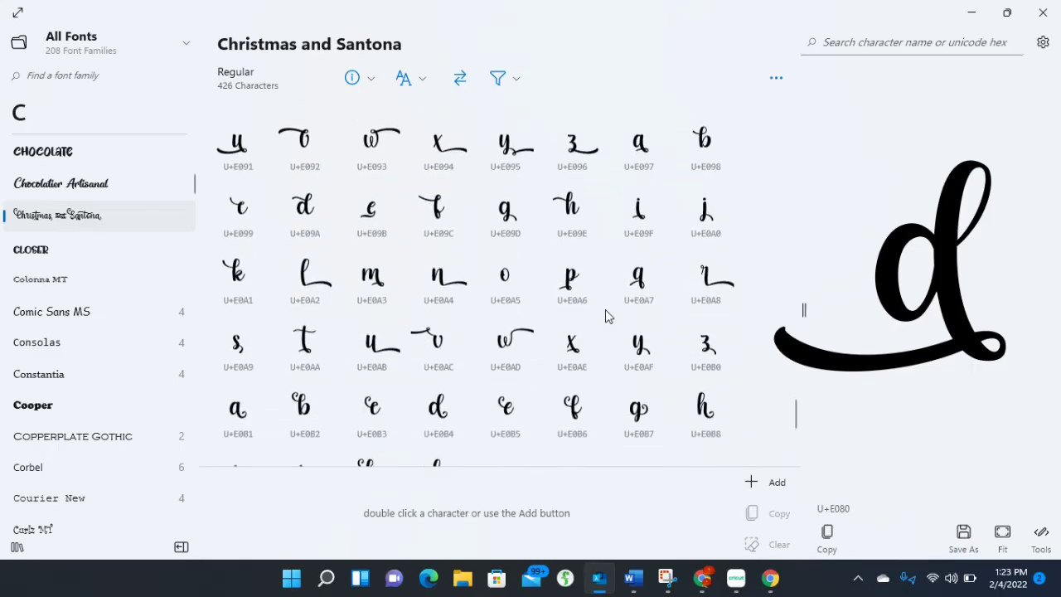
scroll(606, 315, down, 2)
scroll(603, 311, down, 1)
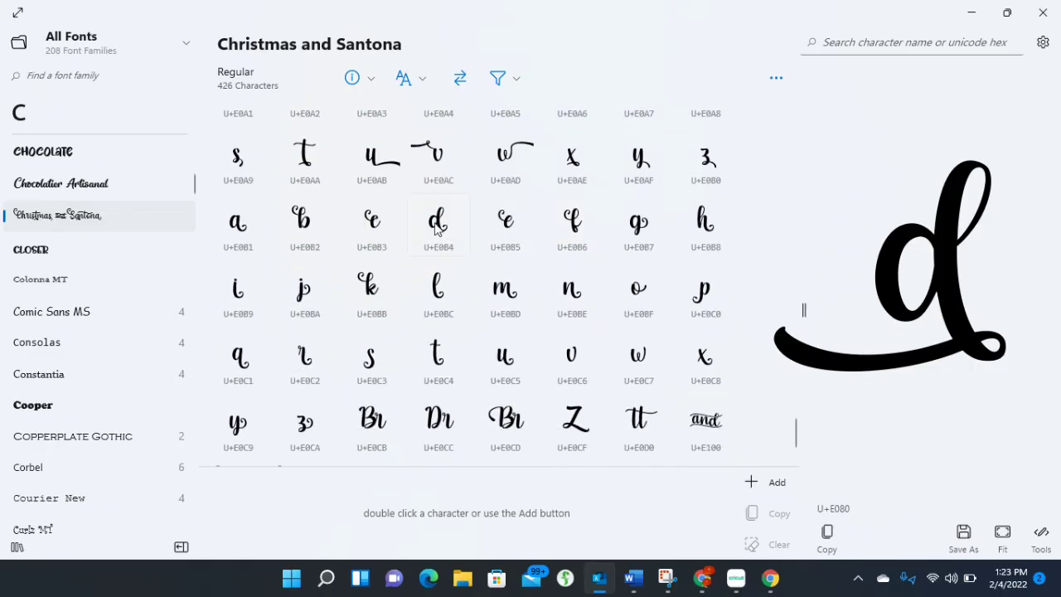
scroll(461, 349, down, 1)
scroll(520, 336, up, 4)
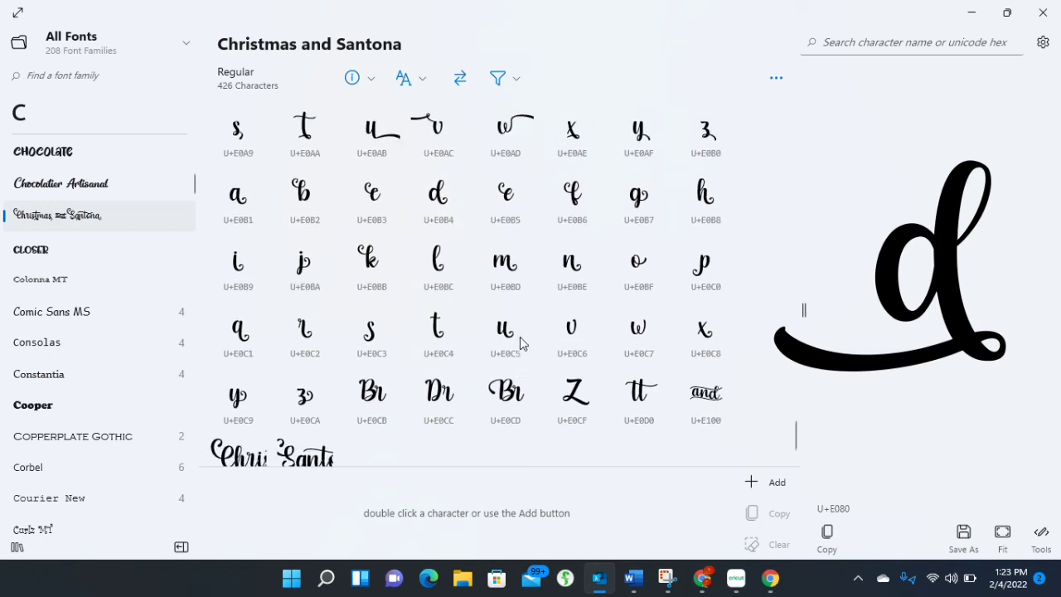
scroll(520, 335, up, 3)
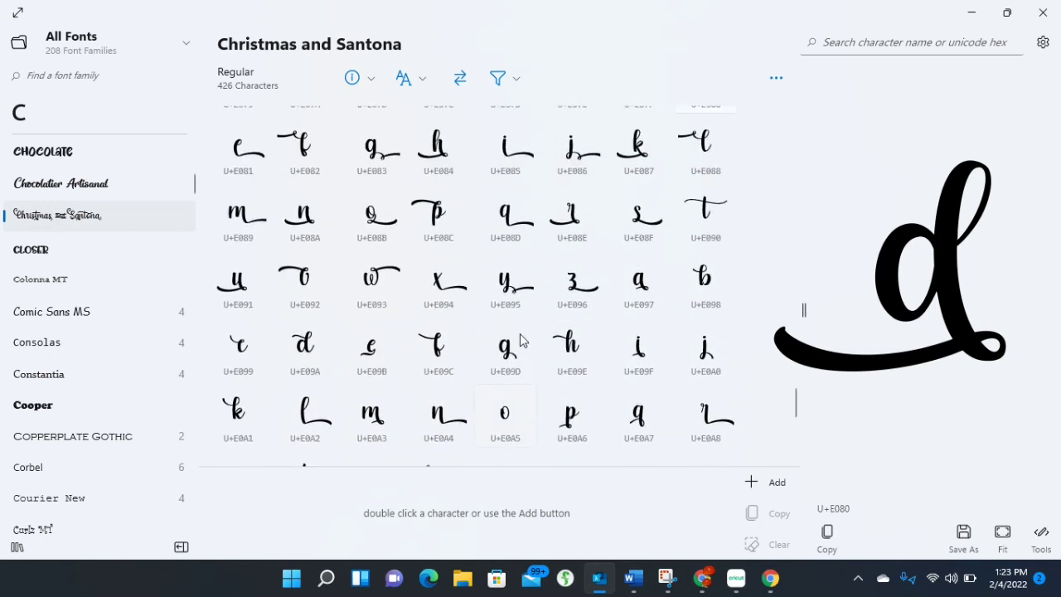
scroll(520, 337, up, 4)
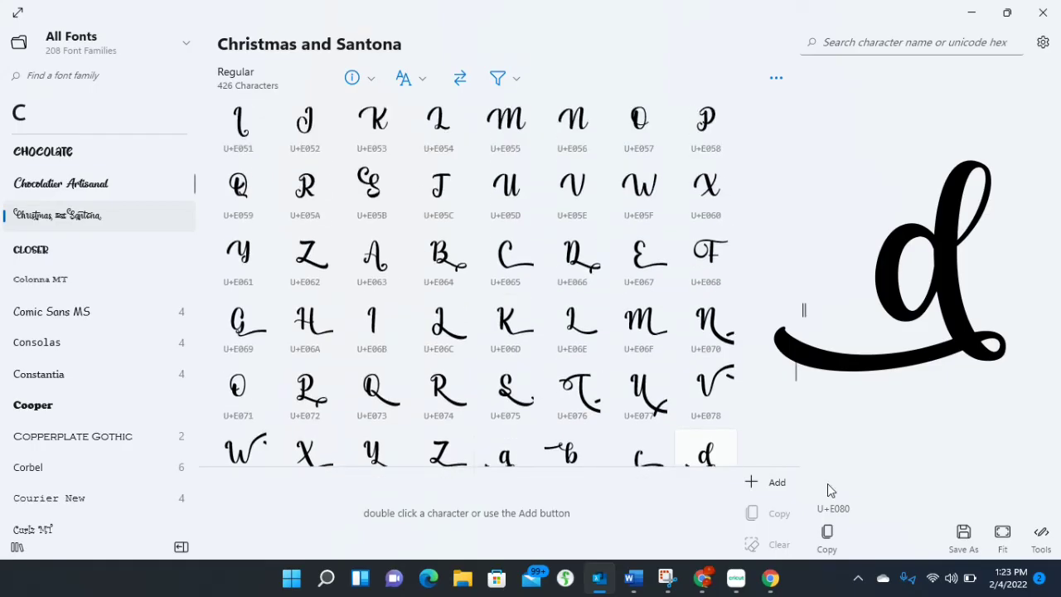
- Switch back to Cricut Design Space and weld the edited swash name into a single shape
click(743, 579)
click(442, 412)
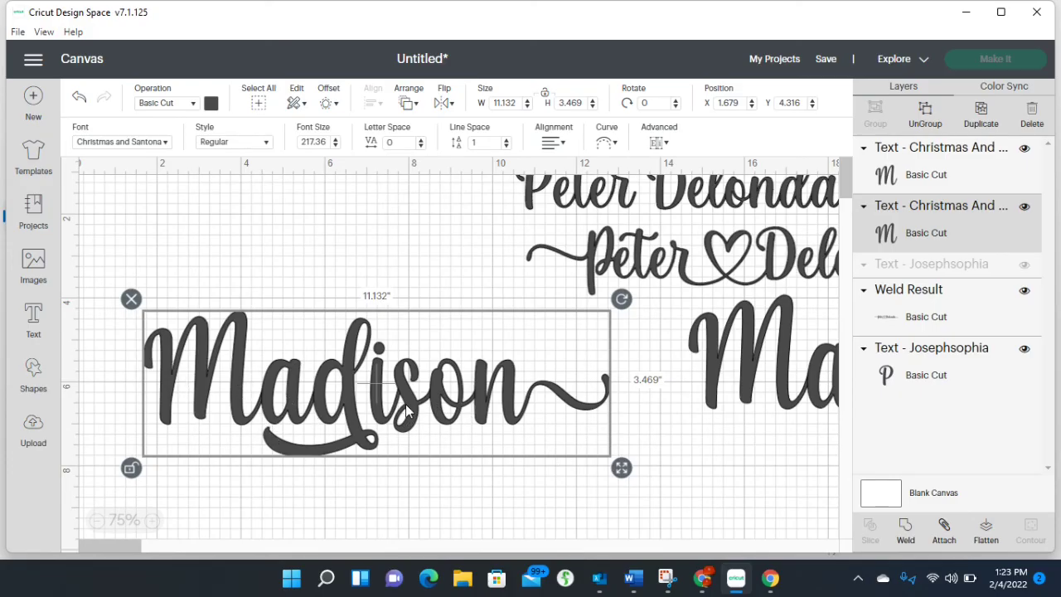
click(907, 531)
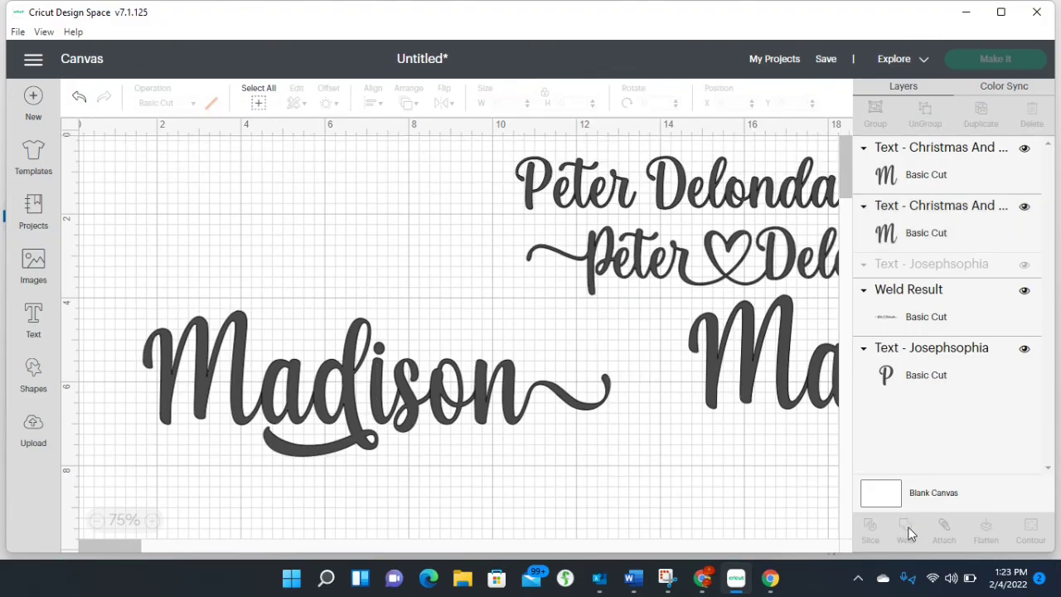
- Try red, green, blue and purple material colors on the welded name and settle on dark purple
click(420, 427)
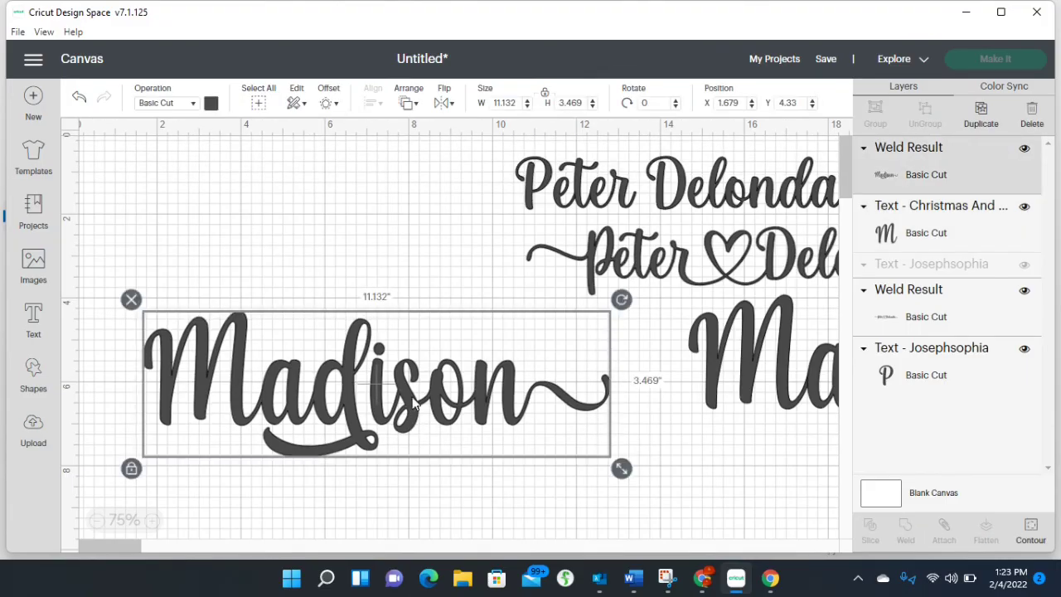
click(210, 103)
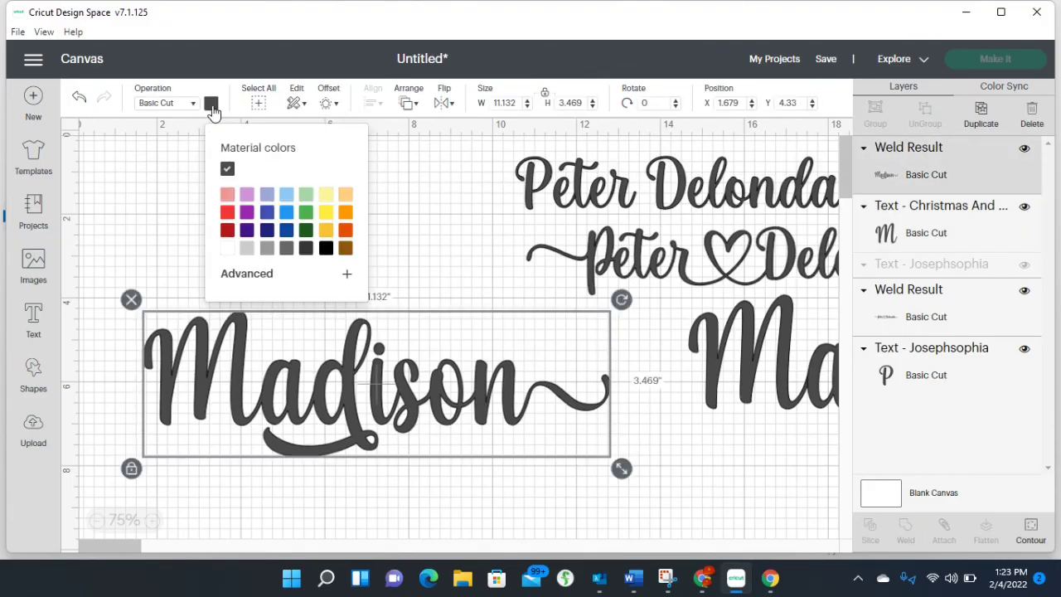
click(227, 211)
click(227, 231)
click(306, 214)
click(288, 231)
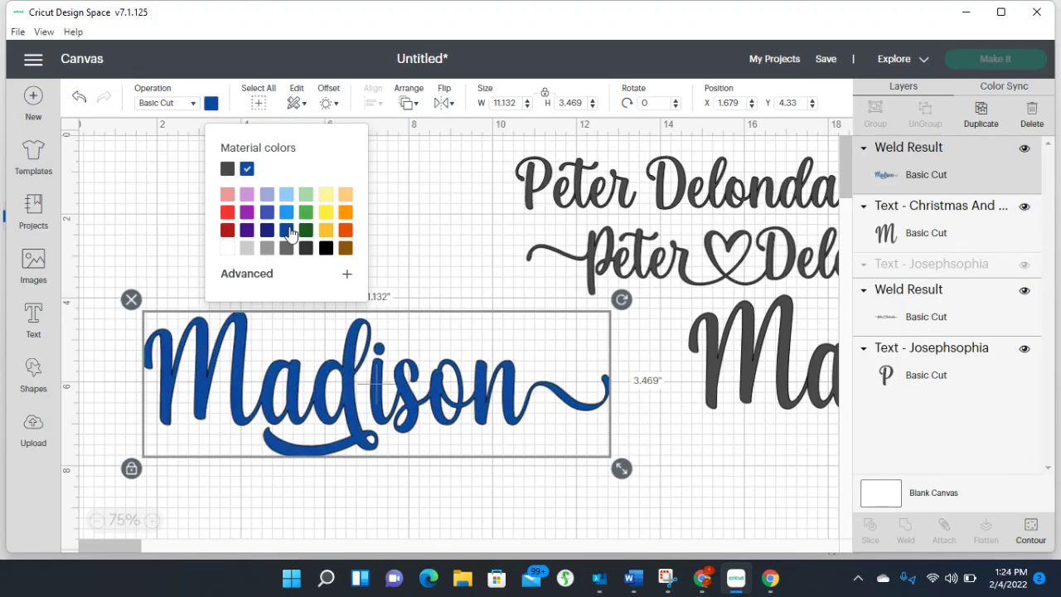
click(266, 196)
click(267, 214)
click(247, 214)
click(247, 232)
click(446, 250)
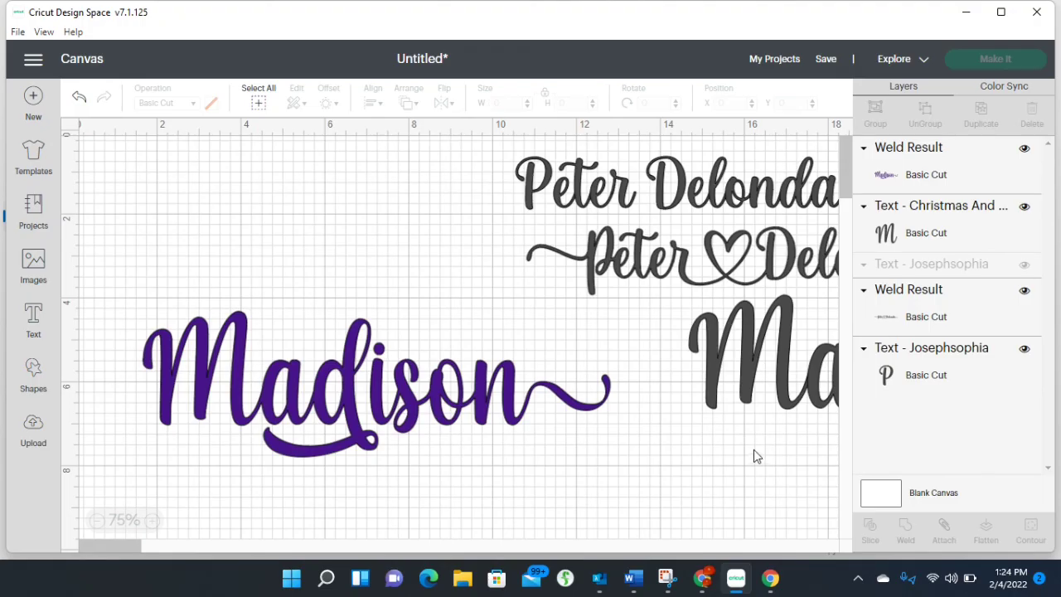
- Arrange the welded heart couple-name design just above the purple name and the plain couple-name text beside it, above the original single name
drag(671, 254, 244, 226)
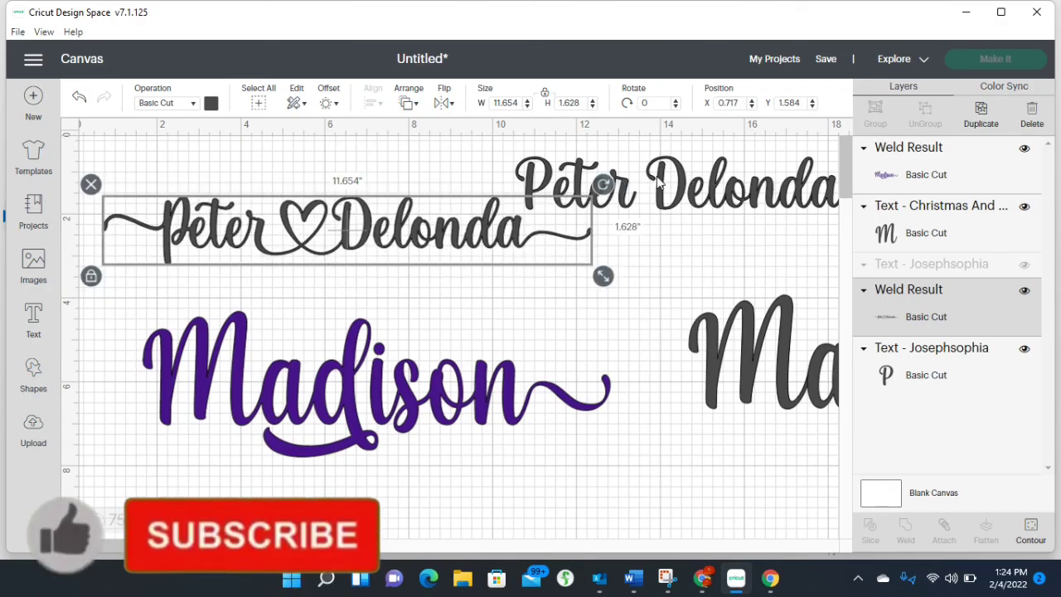
drag(693, 195, 802, 239)
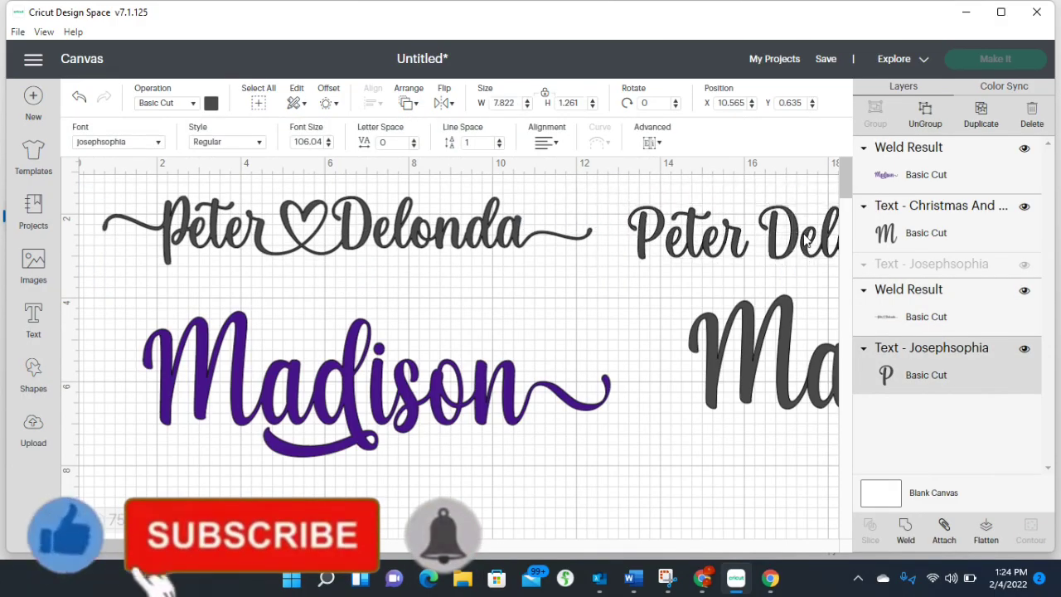
drag(756, 249, 733, 217)
drag(456, 221, 461, 248)
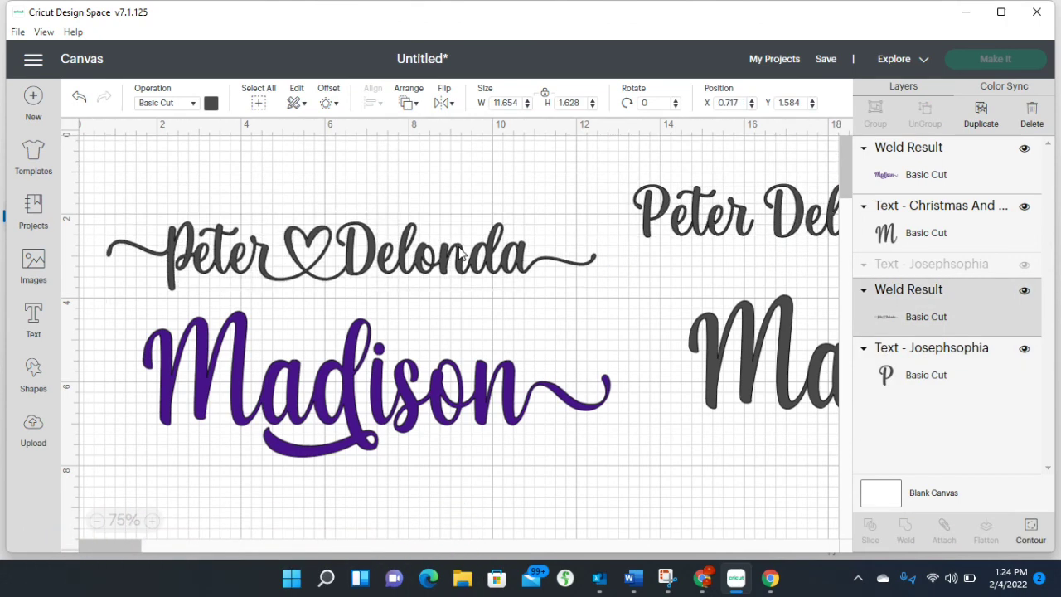